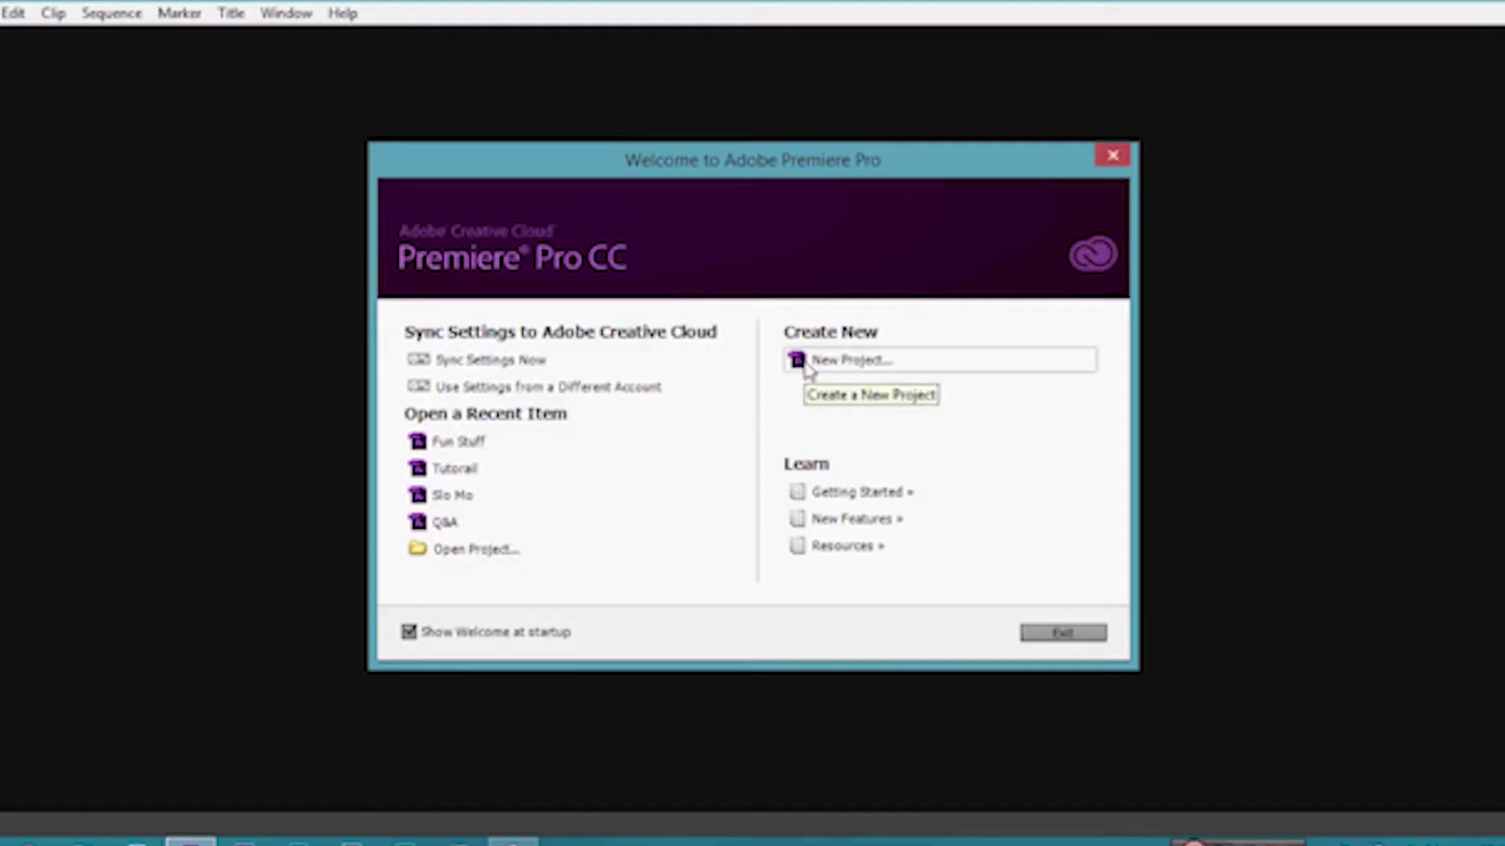
# Create a new project named "Fuun Stuff" in the default location
pyautogui.click(851, 361)
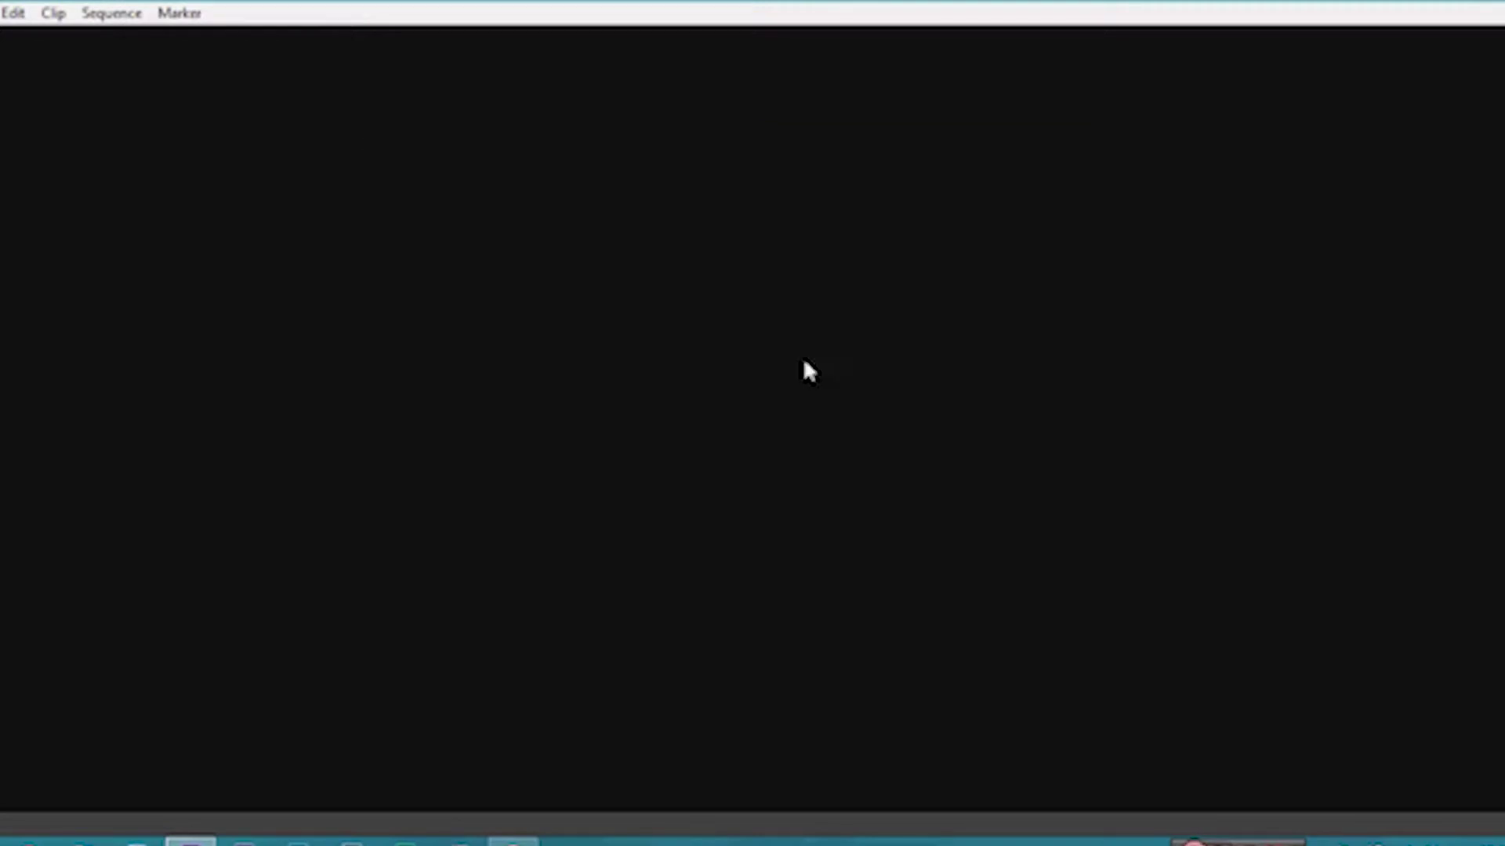
pyautogui.press('BackSpace')
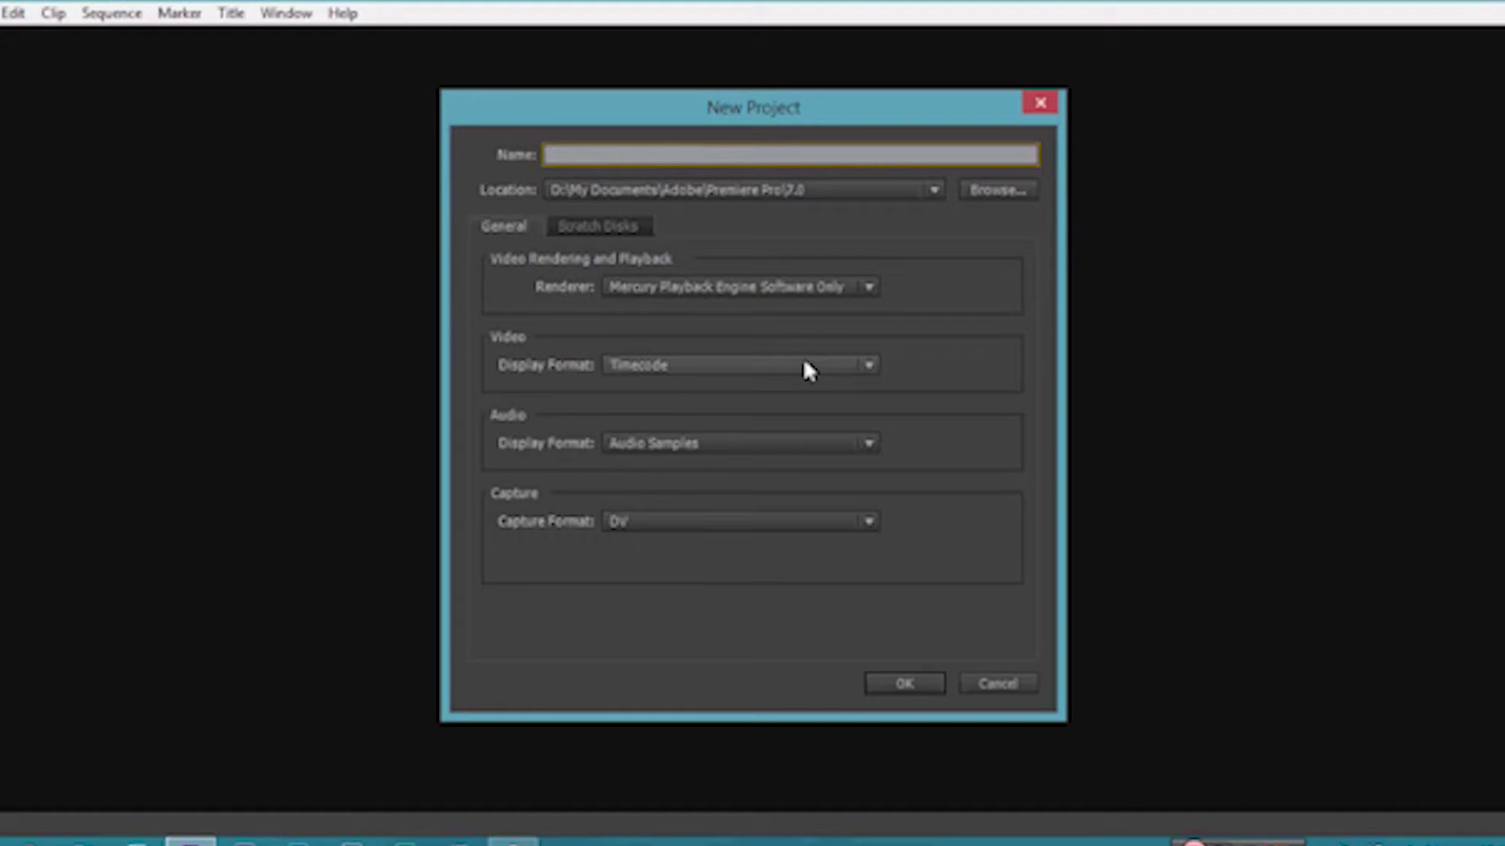
pyautogui.write('Fuun Stuff')
pyautogui.click(903, 687)
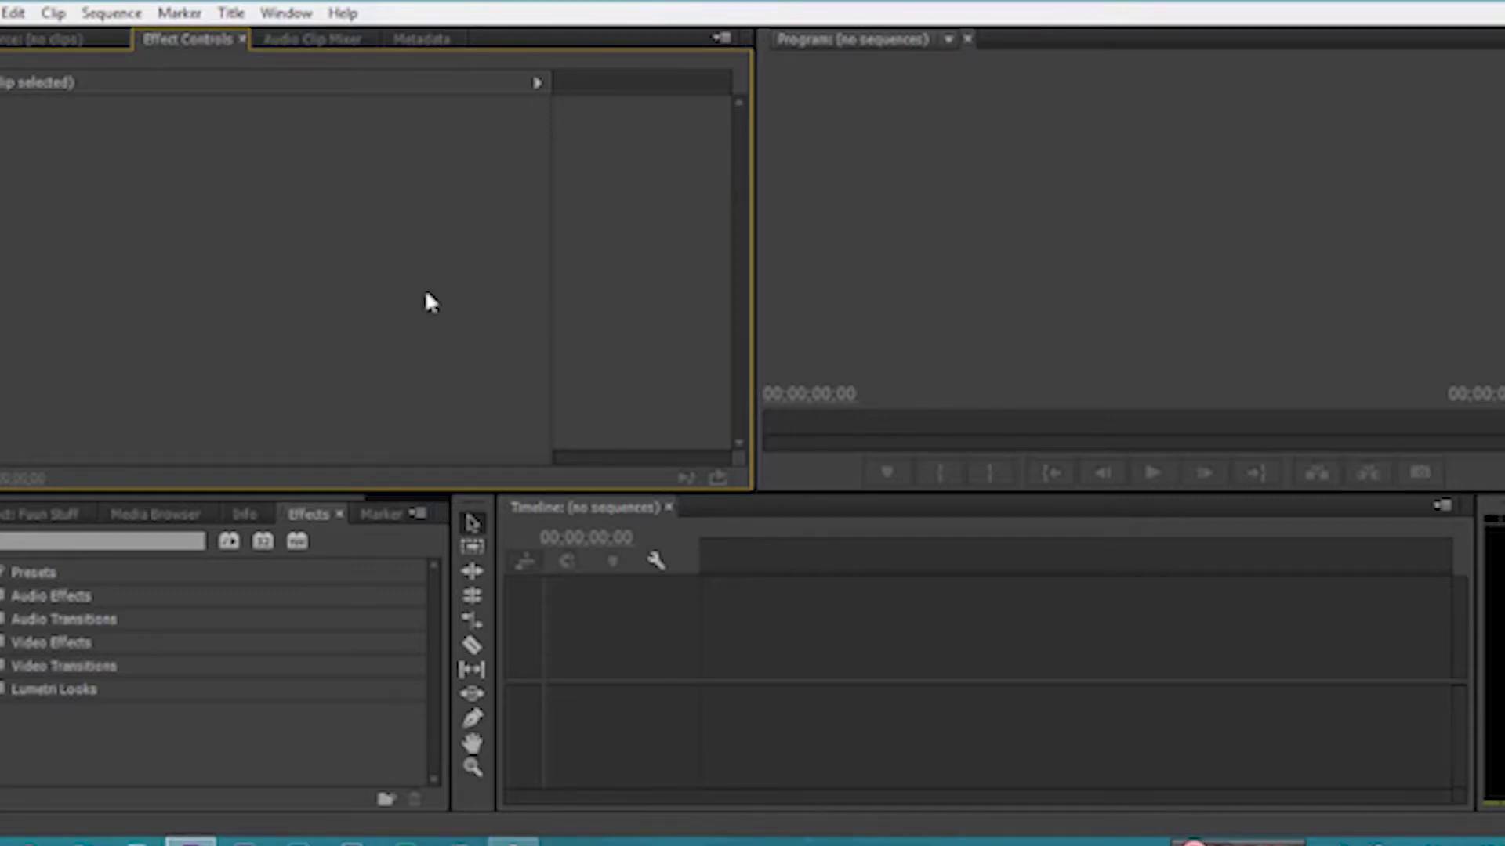
# Start a new sequence and choose the DSLR 1080p24 preset under Digital SLR
pyautogui.hotkey('alt', 'f')
pyautogui.moveTo(12, 43)
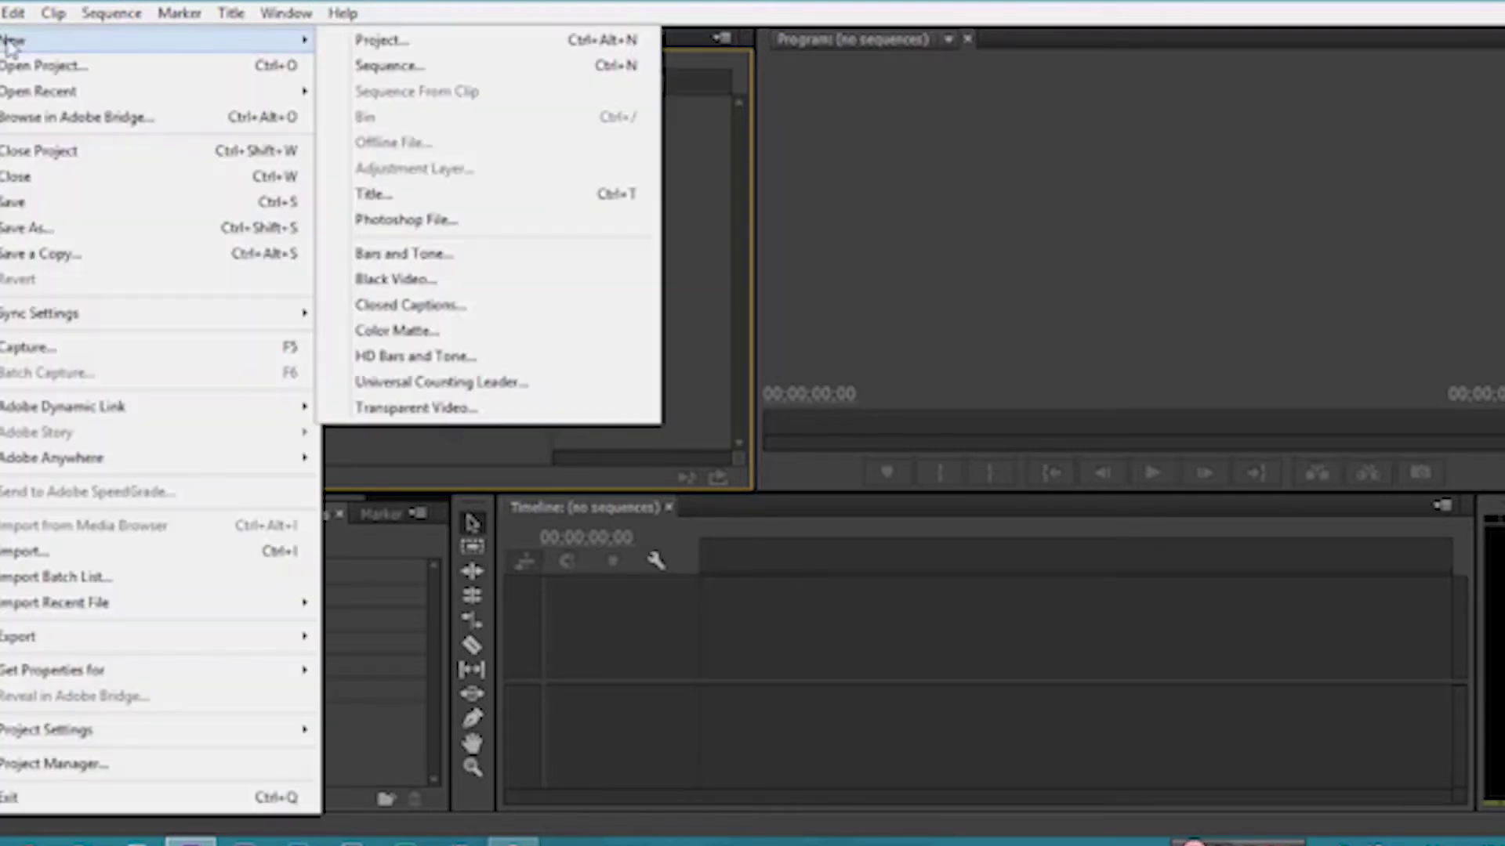
pyautogui.click(357, 71)
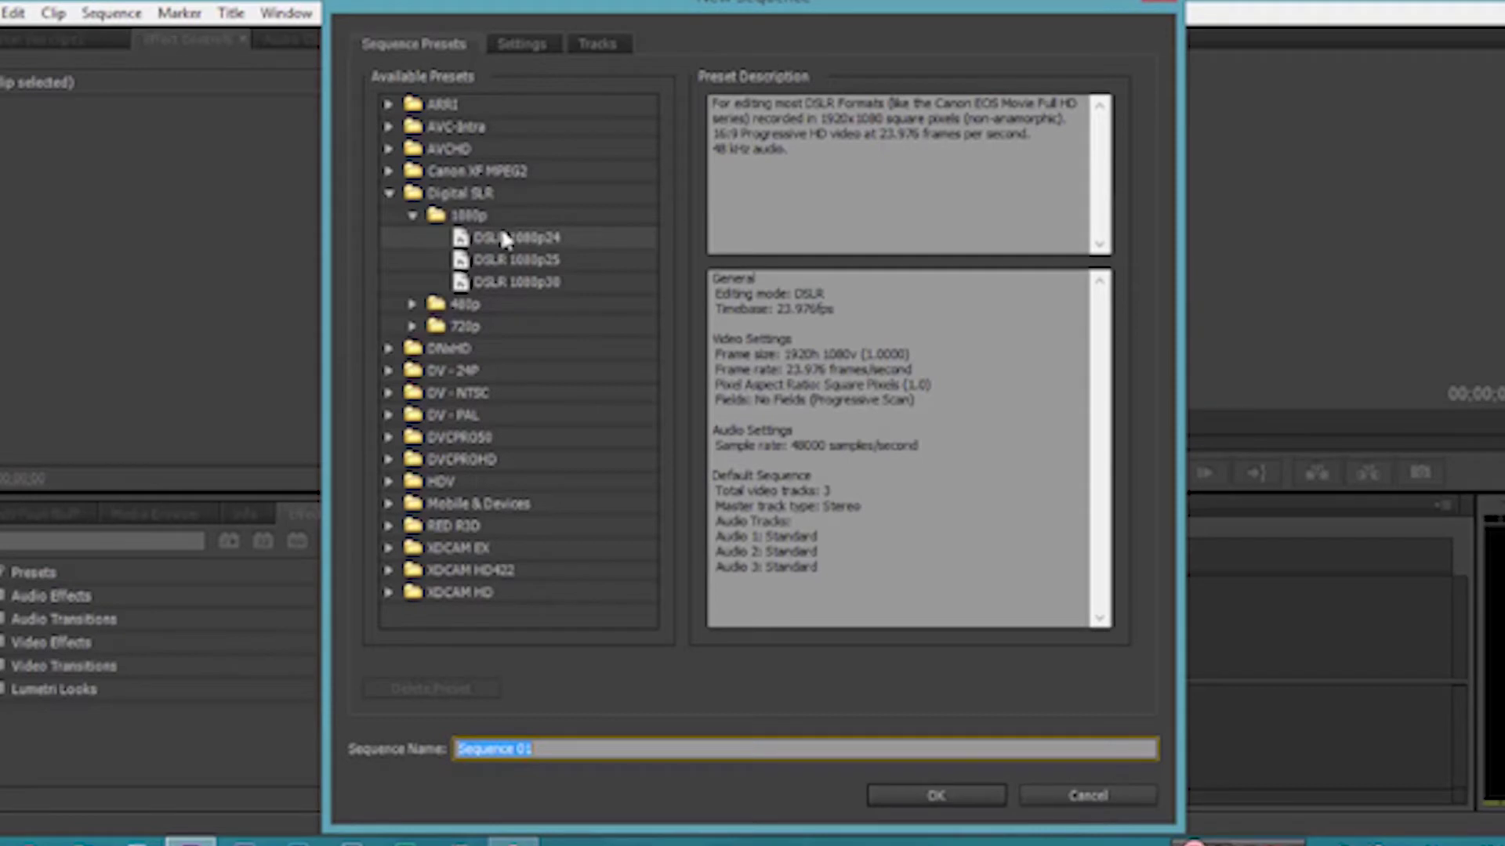
pyautogui.click(551, 237)
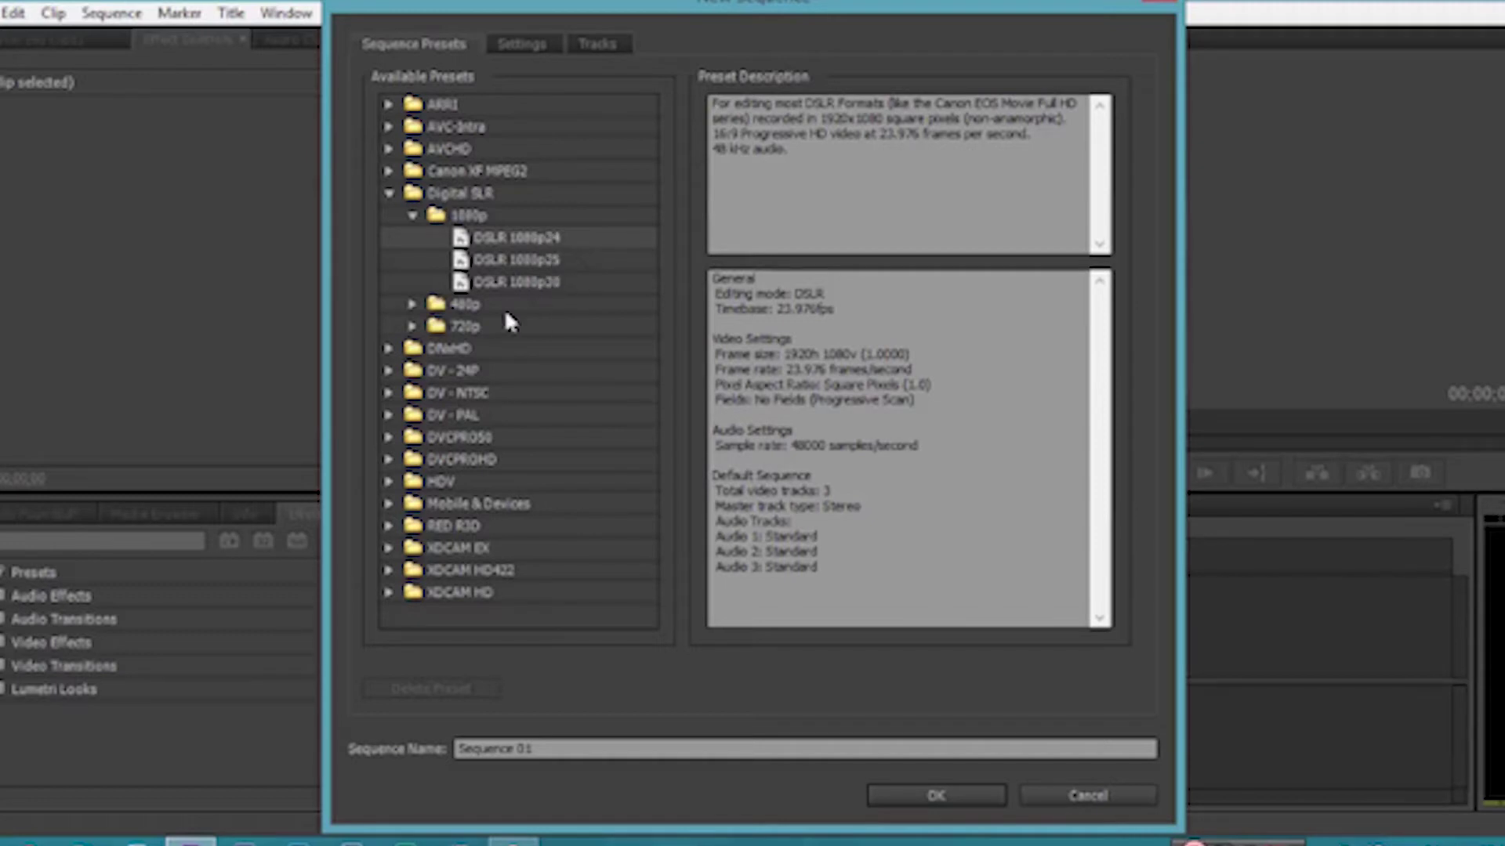
# Examine the RED R3D presets, including the 5K ones, and the DV - NTSC presets among the available sequence presets
pyautogui.click(389, 526)
pyautogui.moveTo(651, 434); pyautogui.dragTo(619, 554)
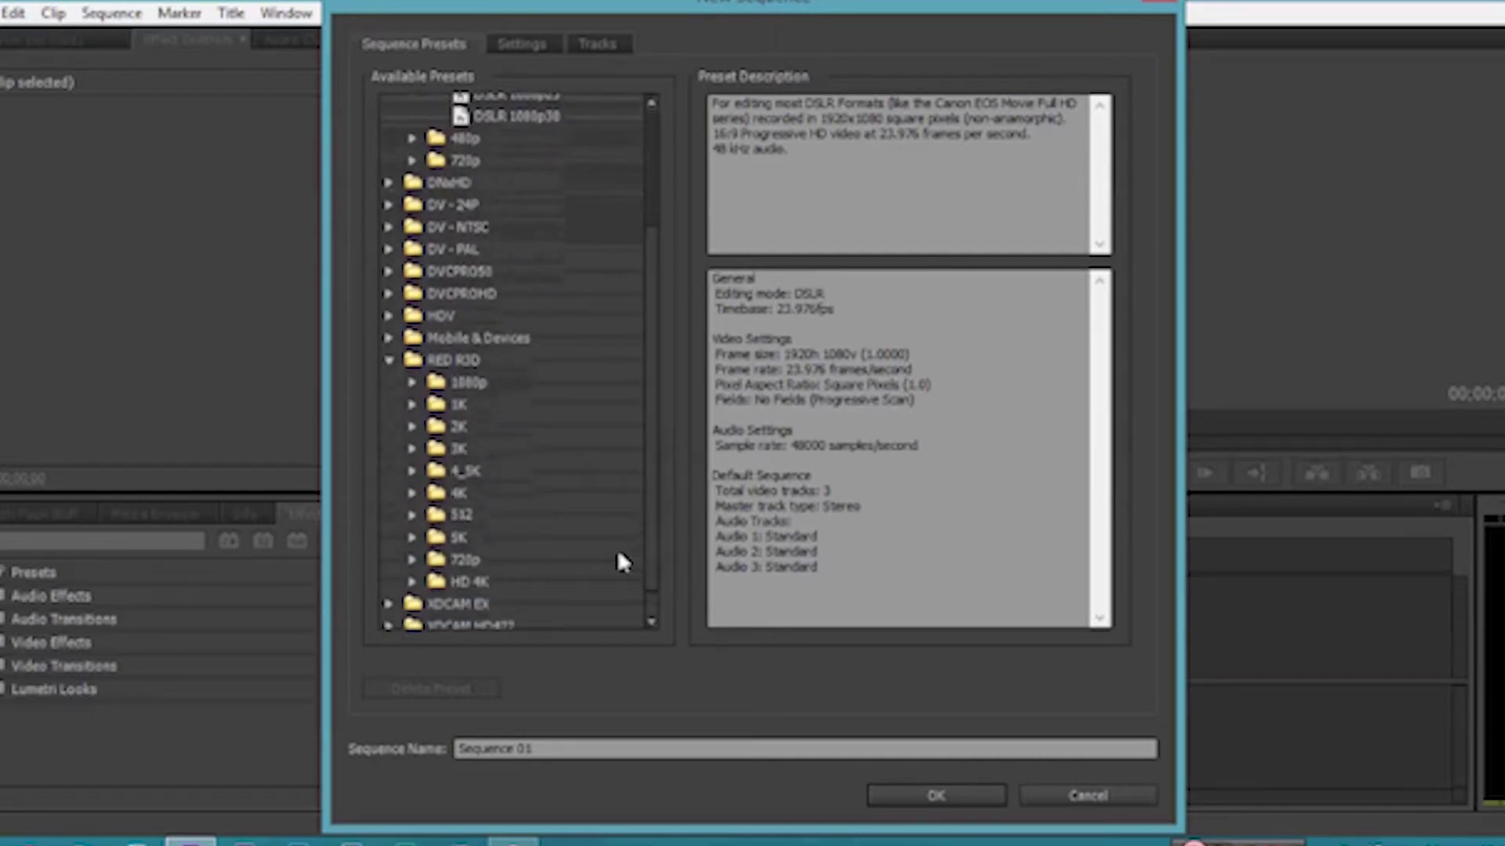
pyautogui.click(412, 538)
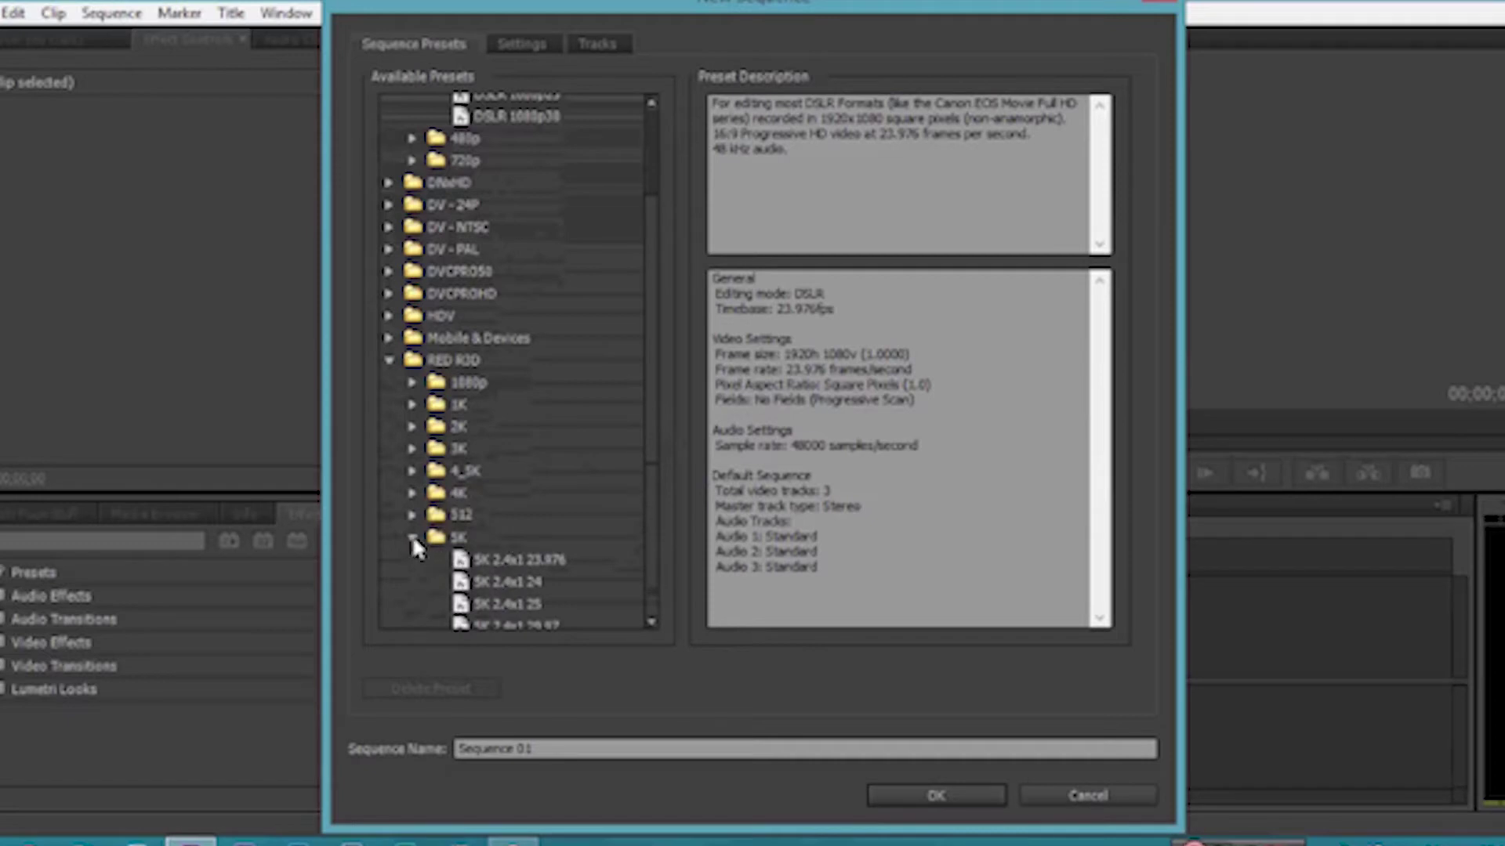
pyautogui.click(412, 536)
pyautogui.click(391, 364)
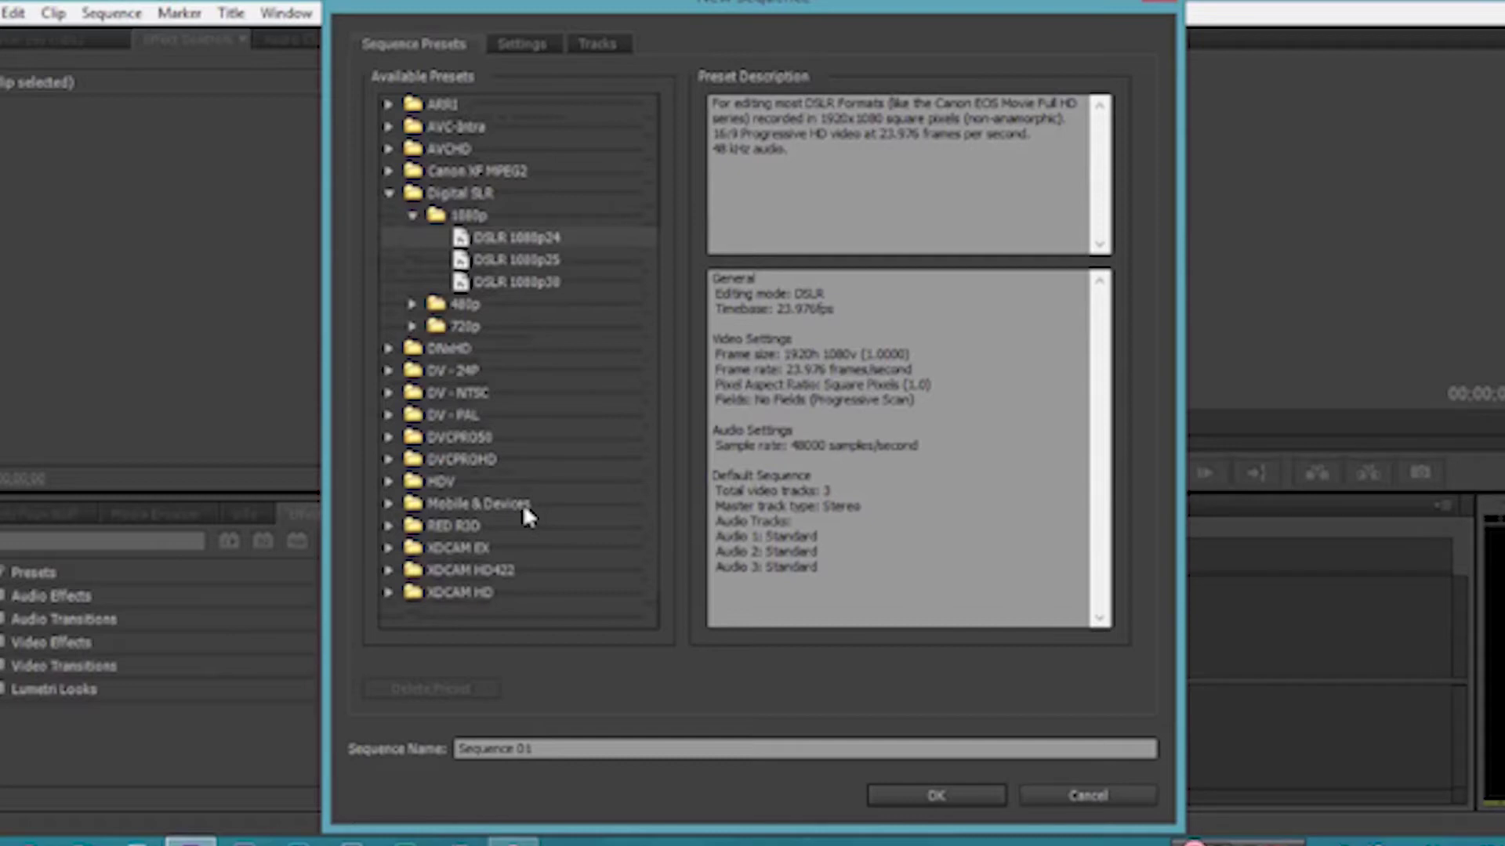
pyautogui.click(391, 393)
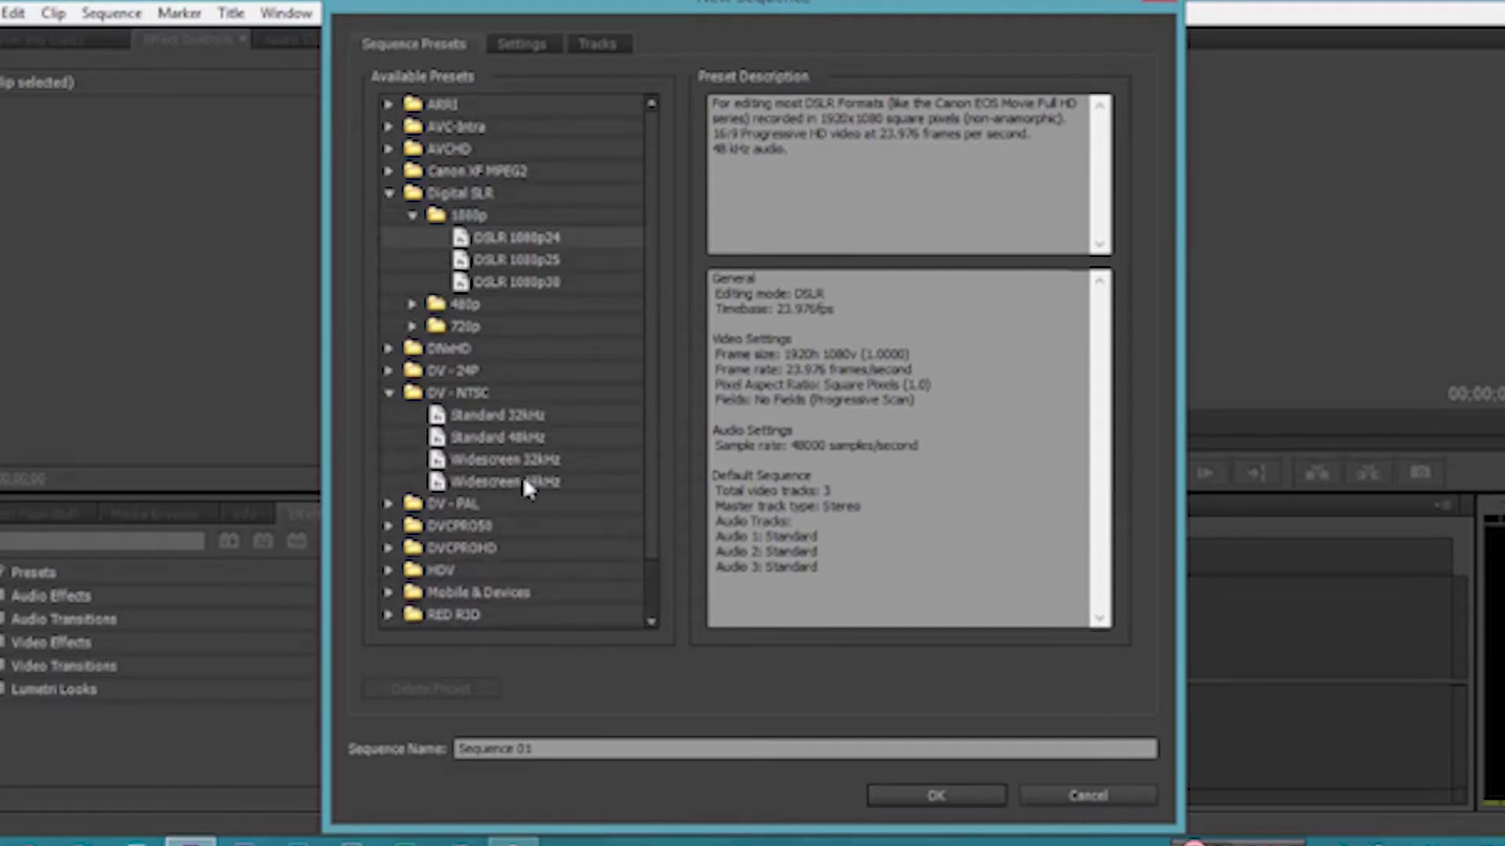
pyautogui.click(389, 393)
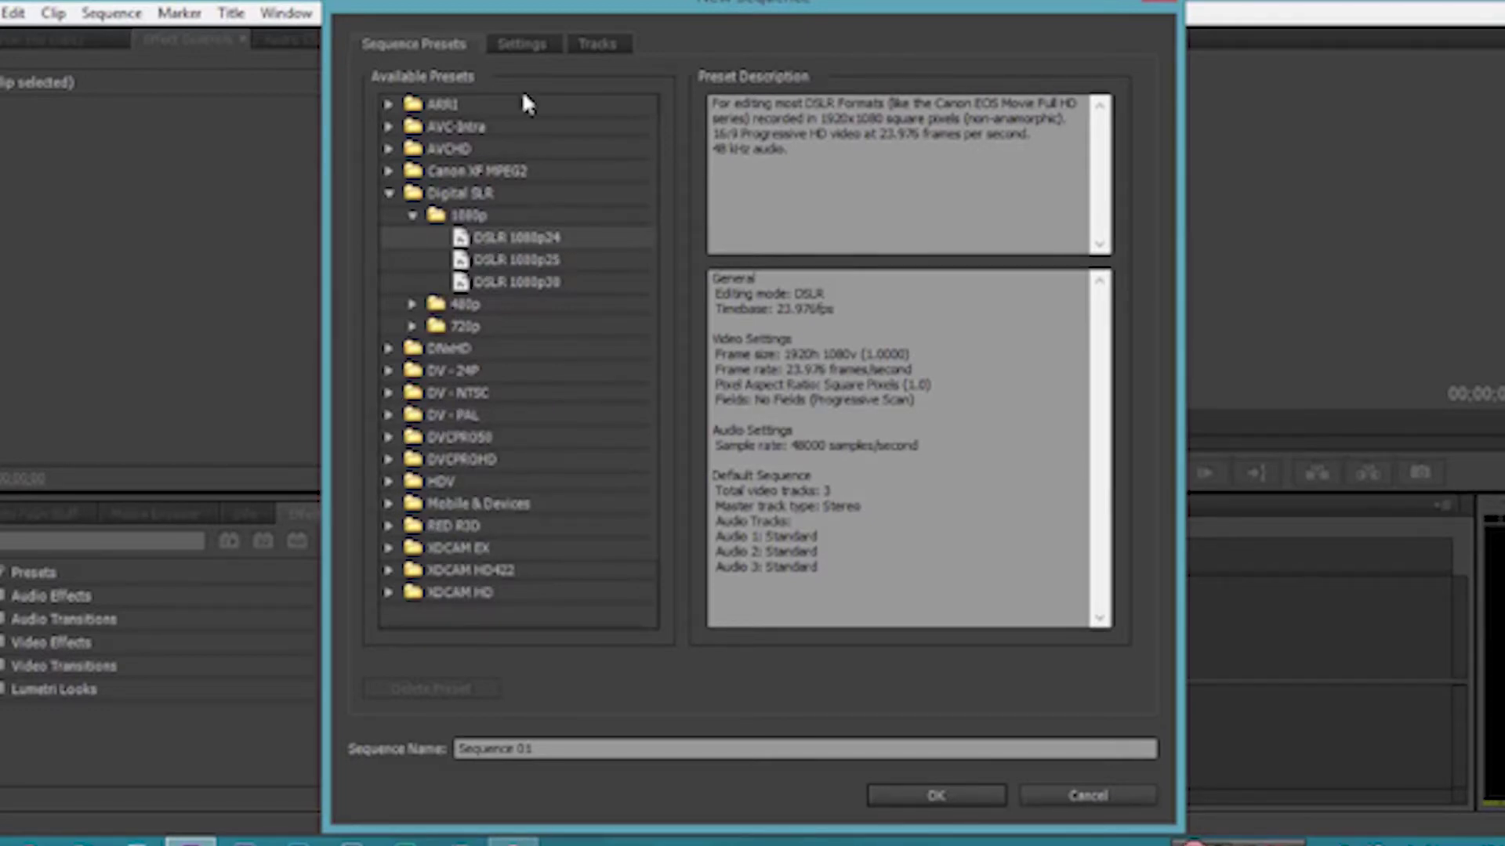
# Check the preset's detailed sequence settings and create the sequence under the name Sequence 01
pyautogui.click(525, 41)
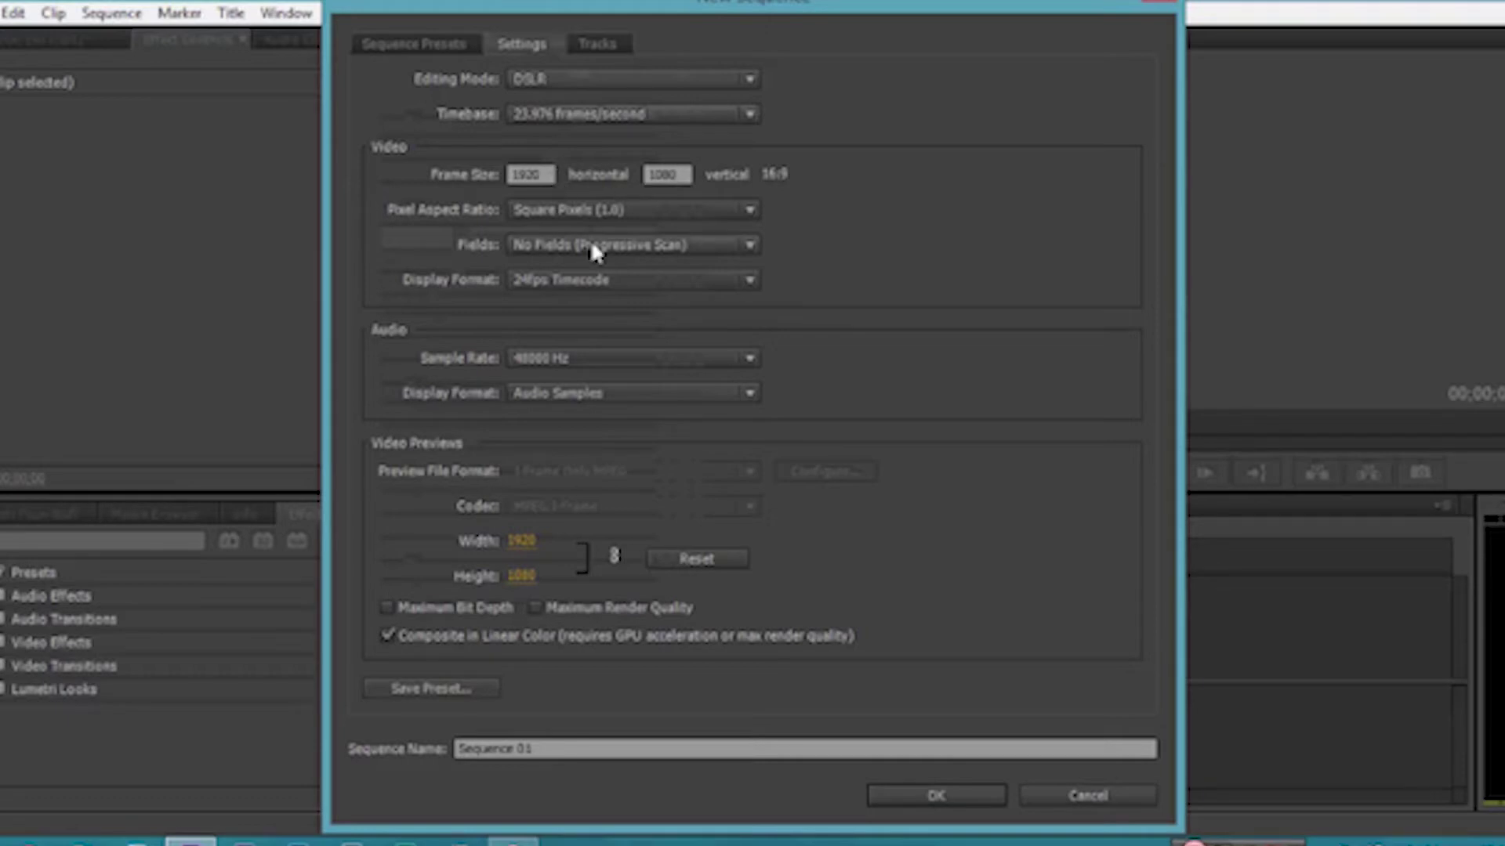
pyautogui.click(421, 45)
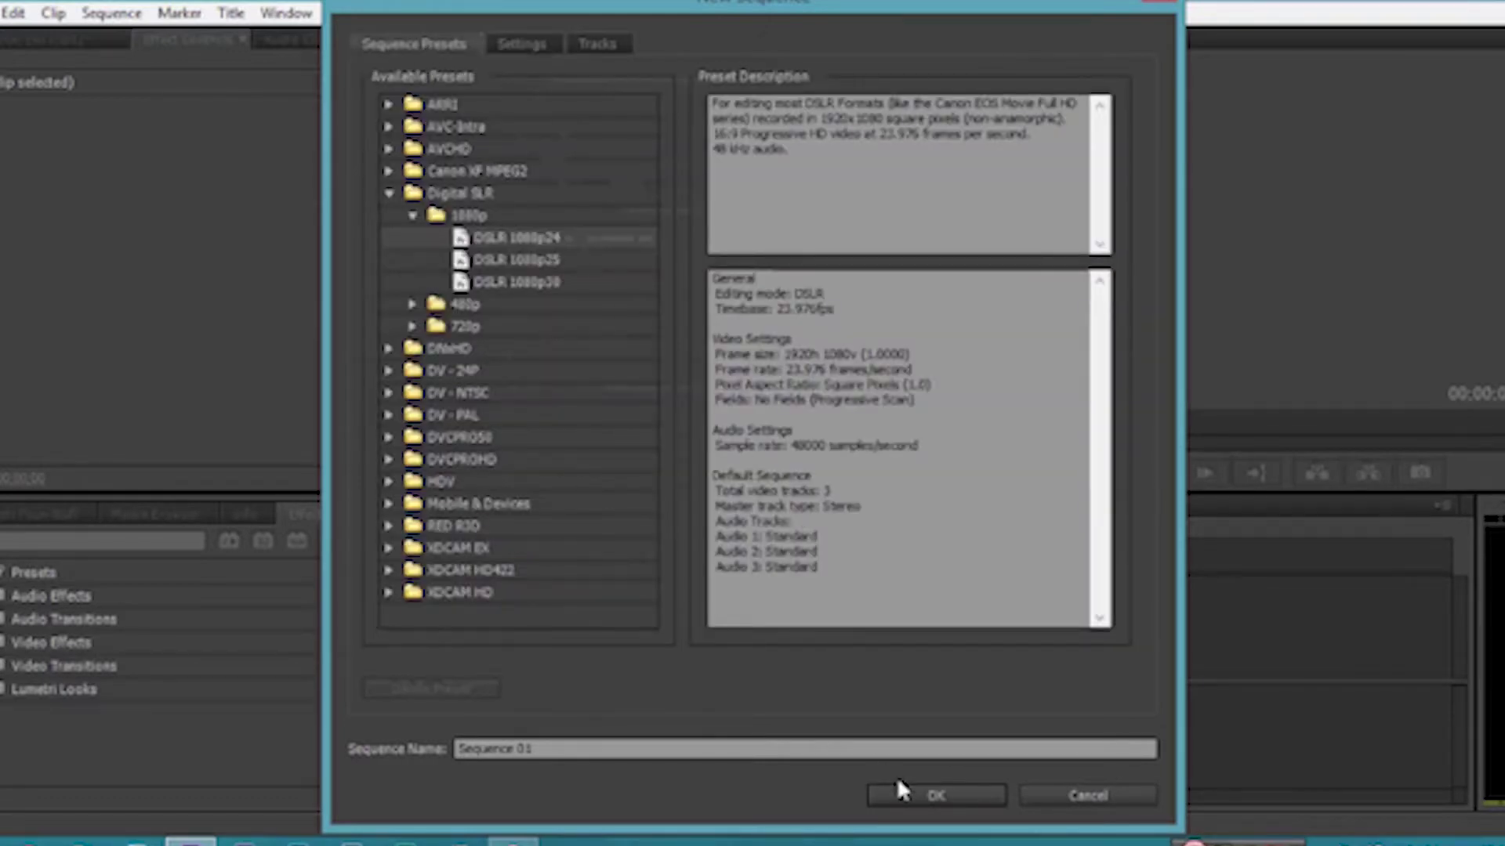
pyautogui.click(907, 797)
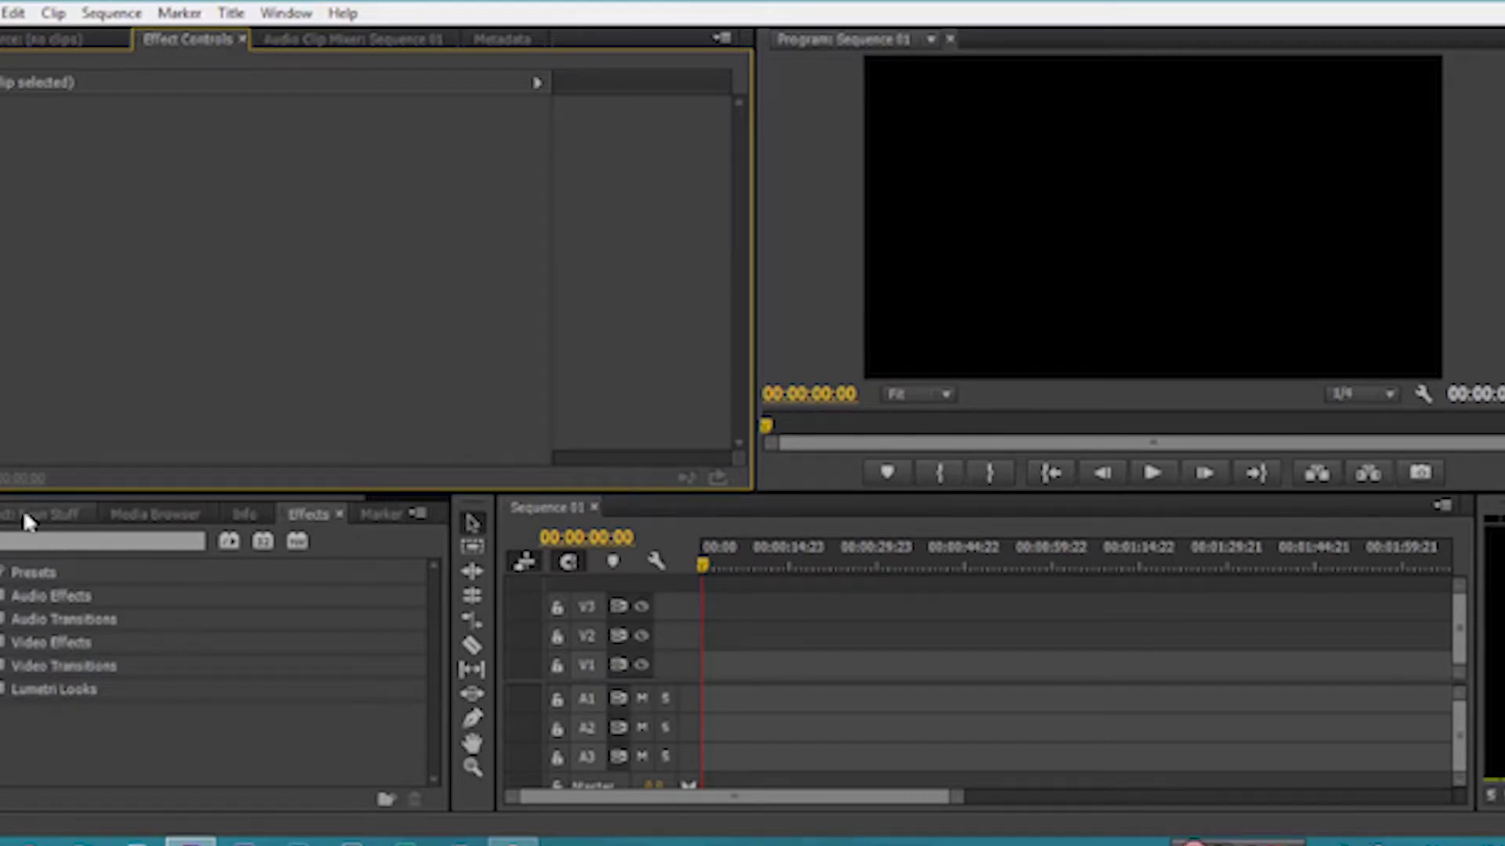
# Import the _DSC5689 video from the Desktop and place it at the start of tracks V1 and A1 in Sequence 01
pyautogui.click(48, 517)
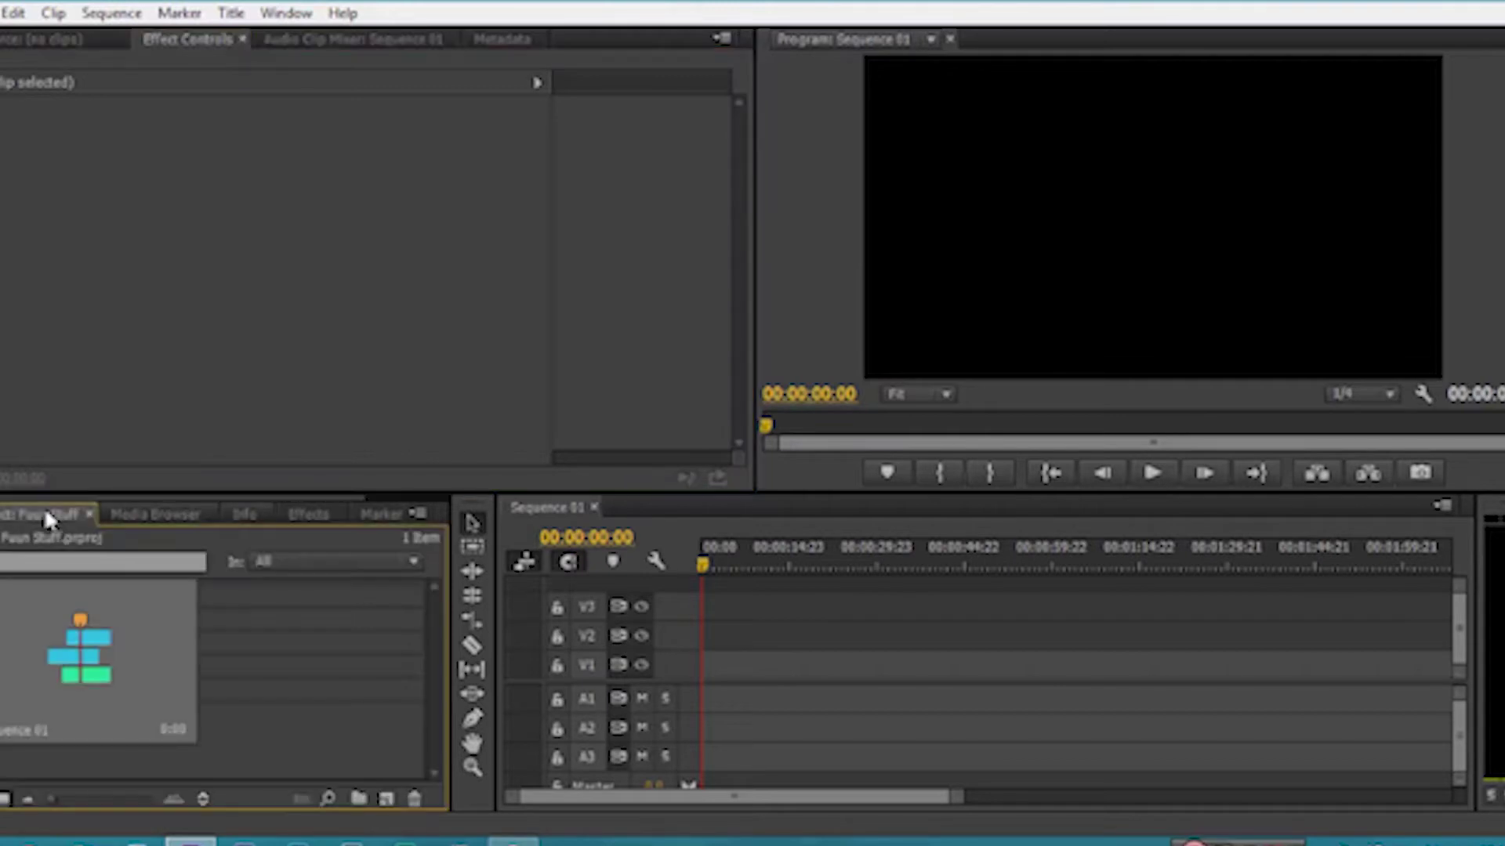
pyautogui.rightClick(278, 631)
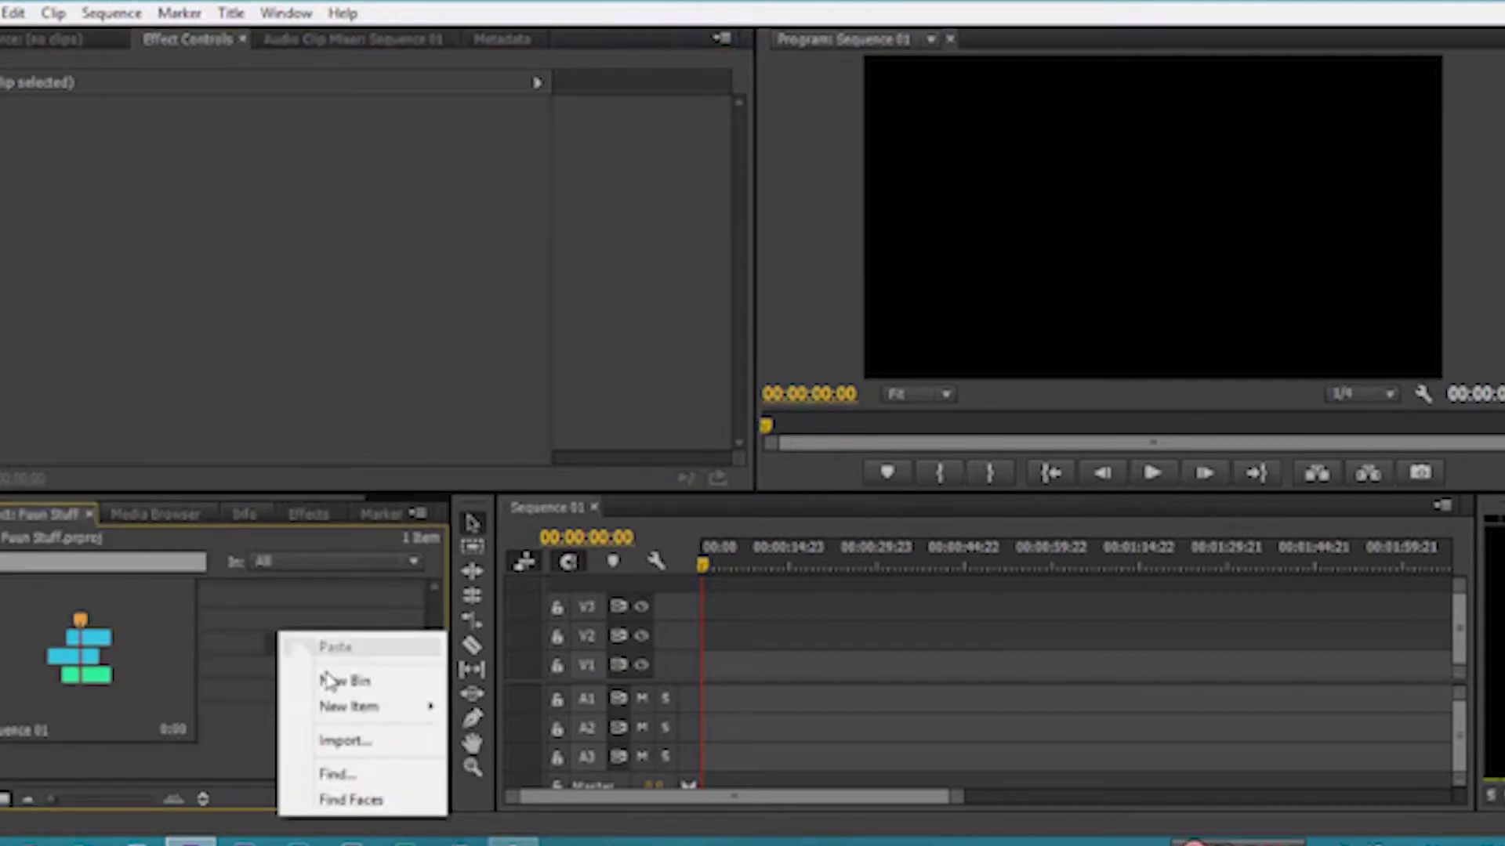
pyautogui.click(368, 744)
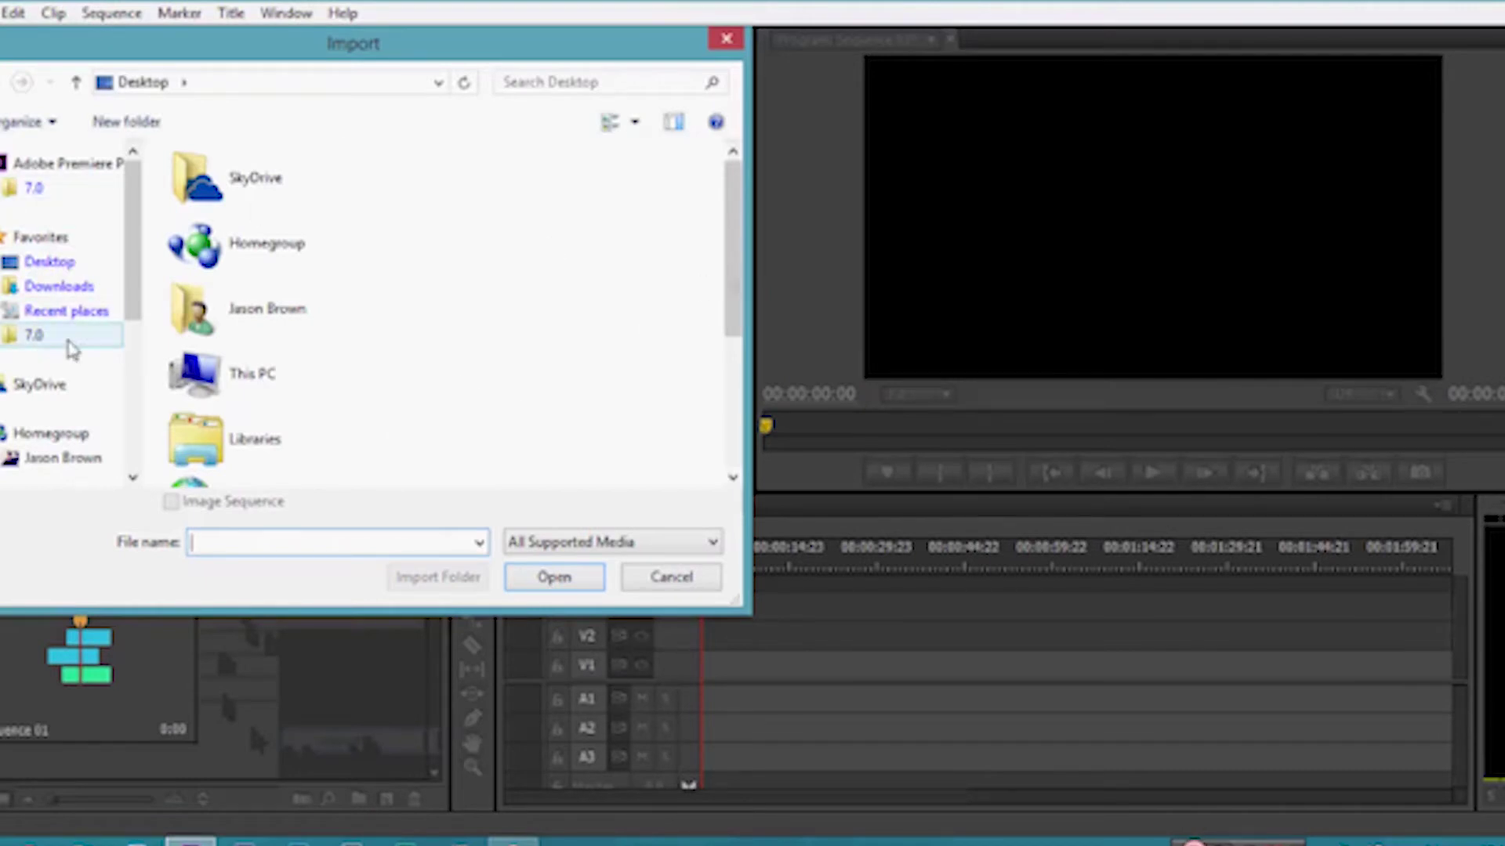
pyautogui.moveTo(730, 264); pyautogui.dragTo(729, 387)
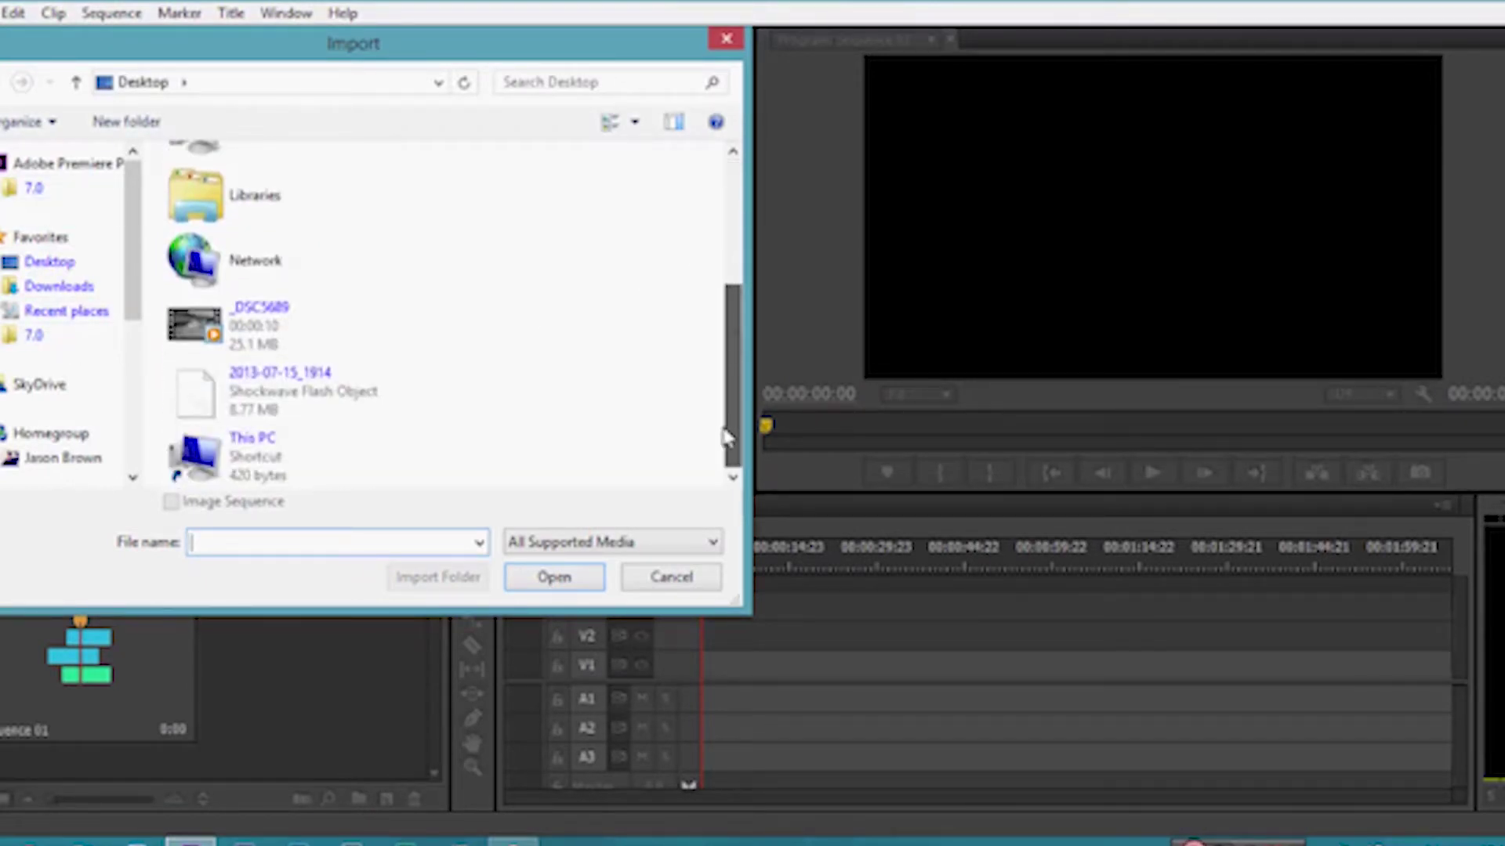
pyautogui.doubleClick(294, 337)
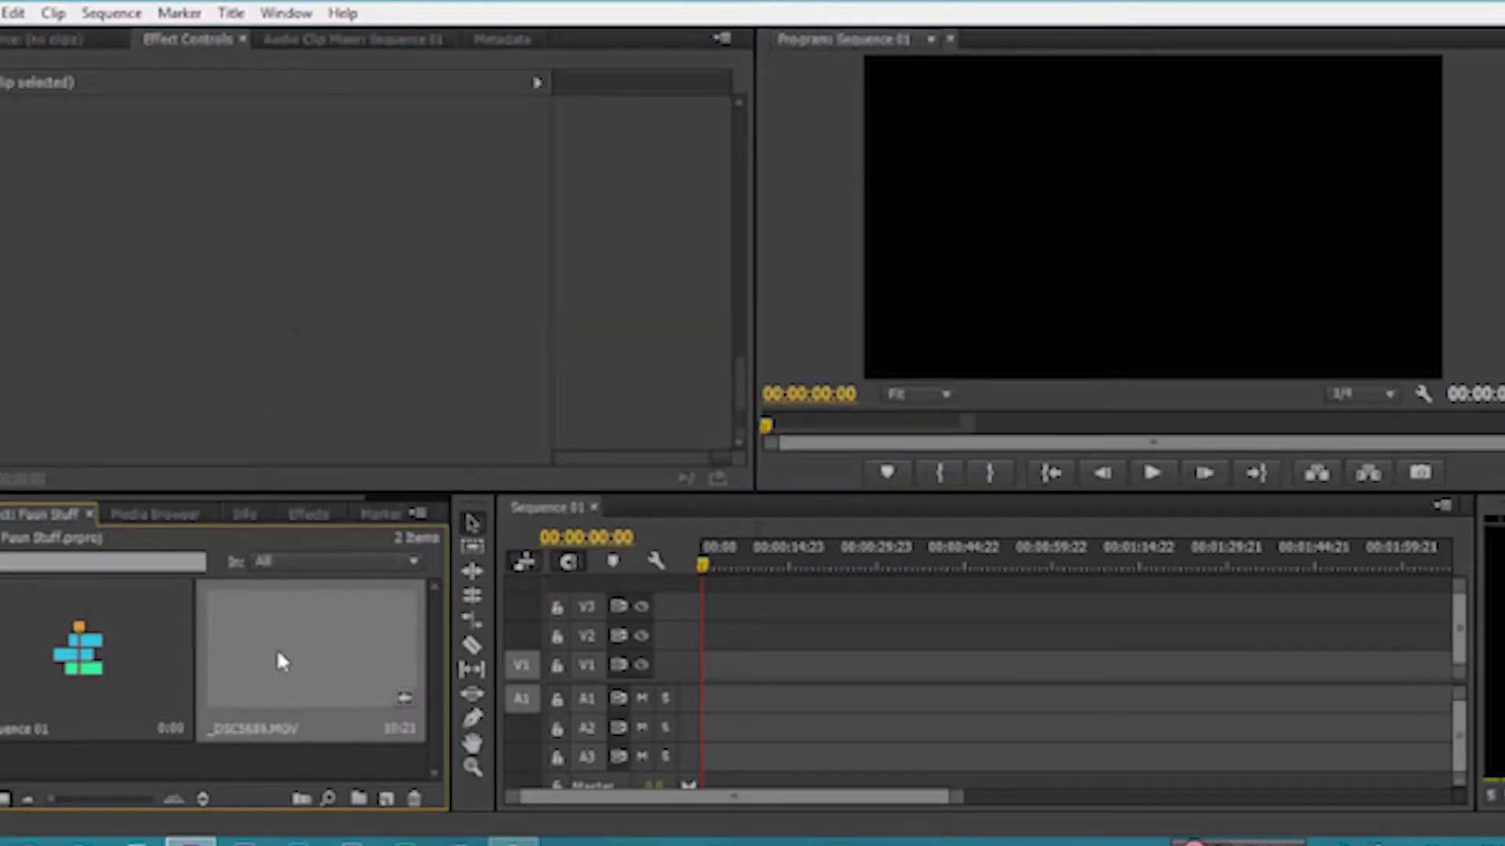
pyautogui.moveTo(289, 645); pyautogui.dragTo(743, 680)
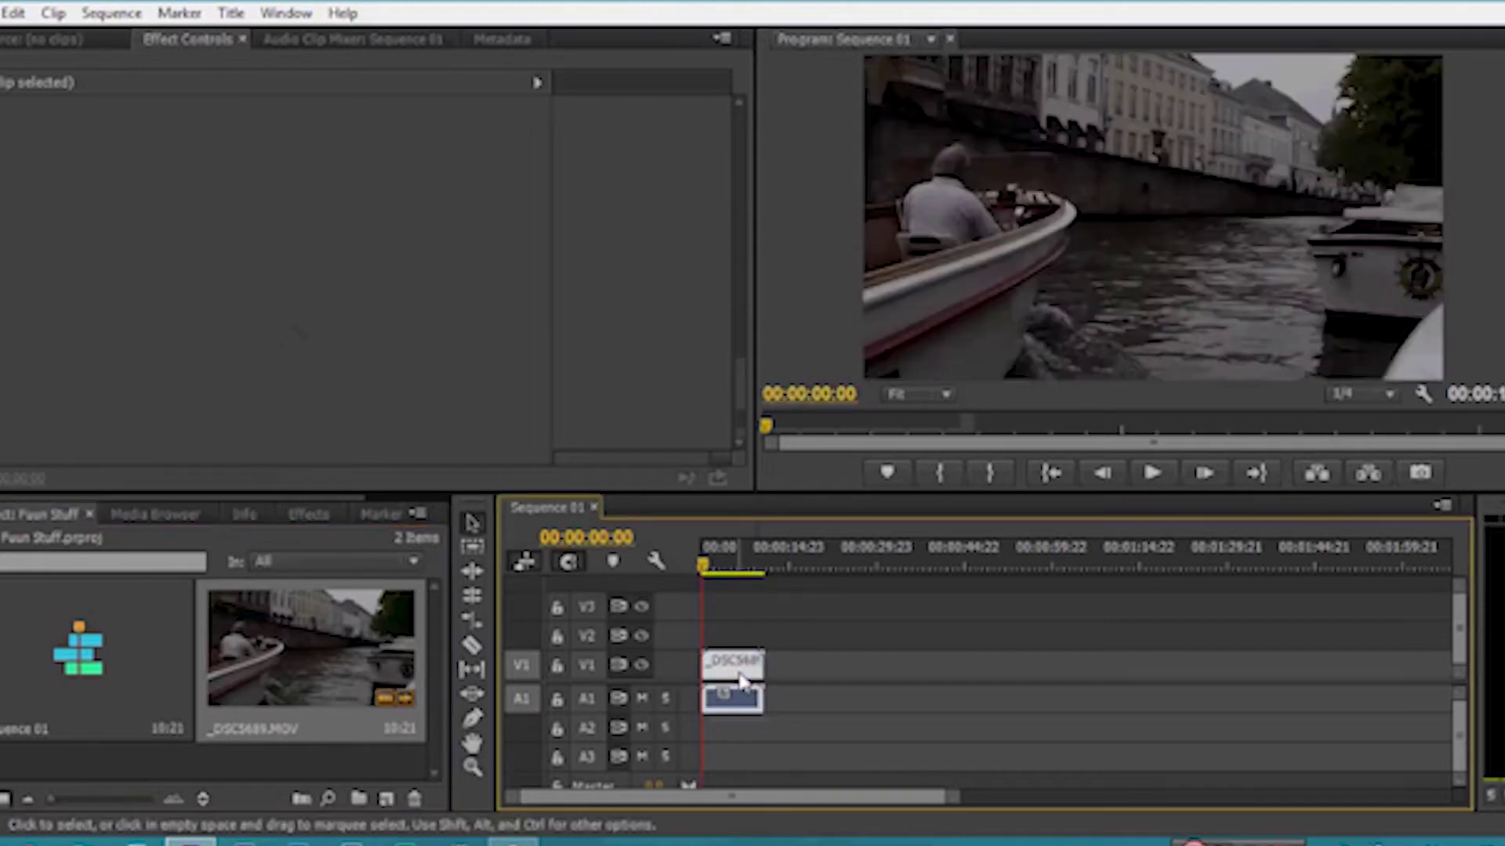
pyautogui.click(750, 663)
# Zoom the timeline in and out until the clip fills much of its width, keeping the playhead at the start
pyautogui.press('=')
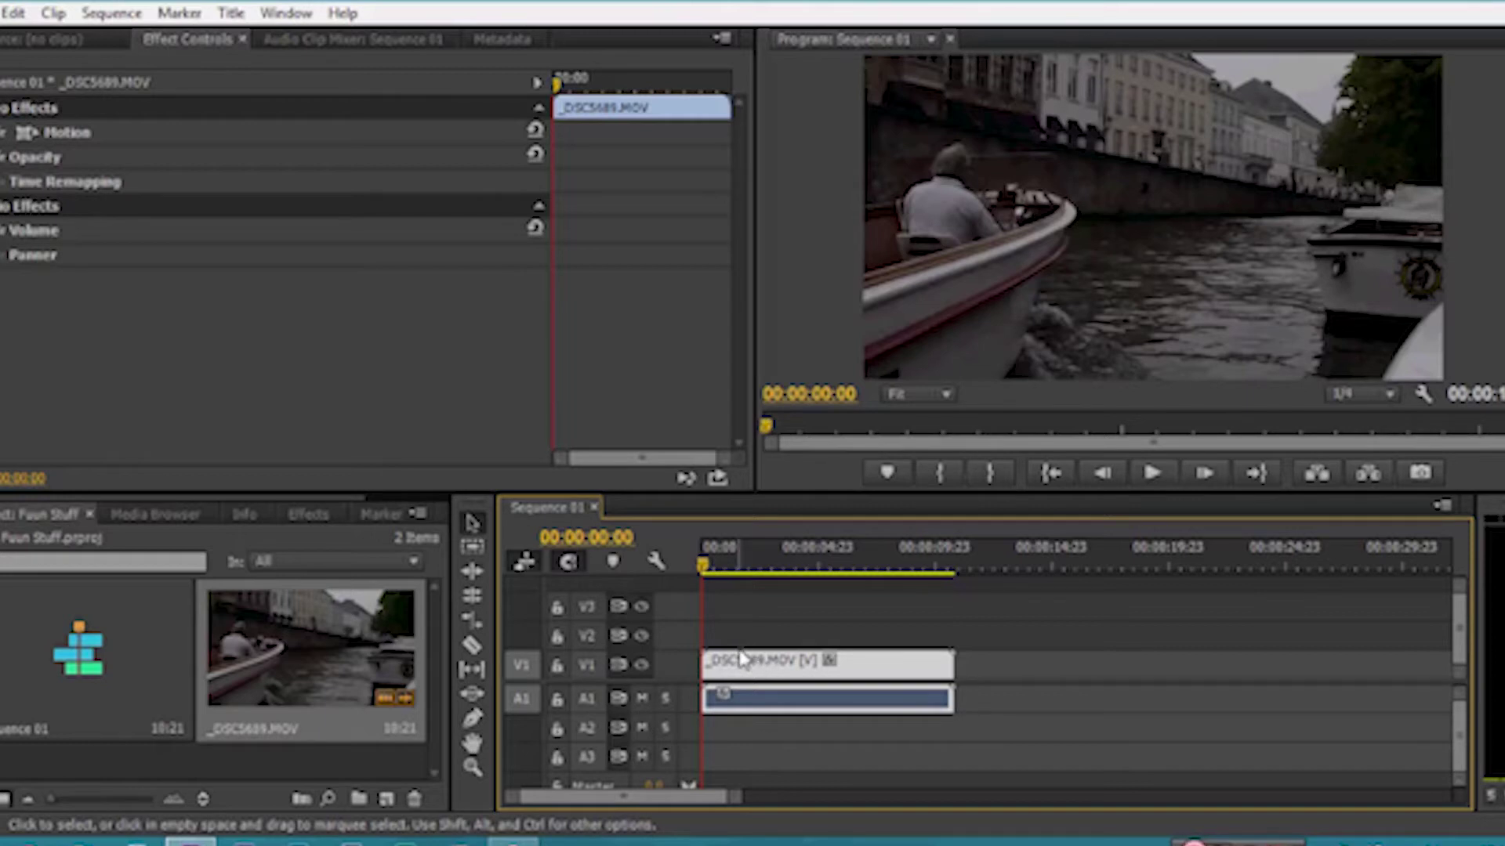
pyautogui.press('-')
pyautogui.press('-')
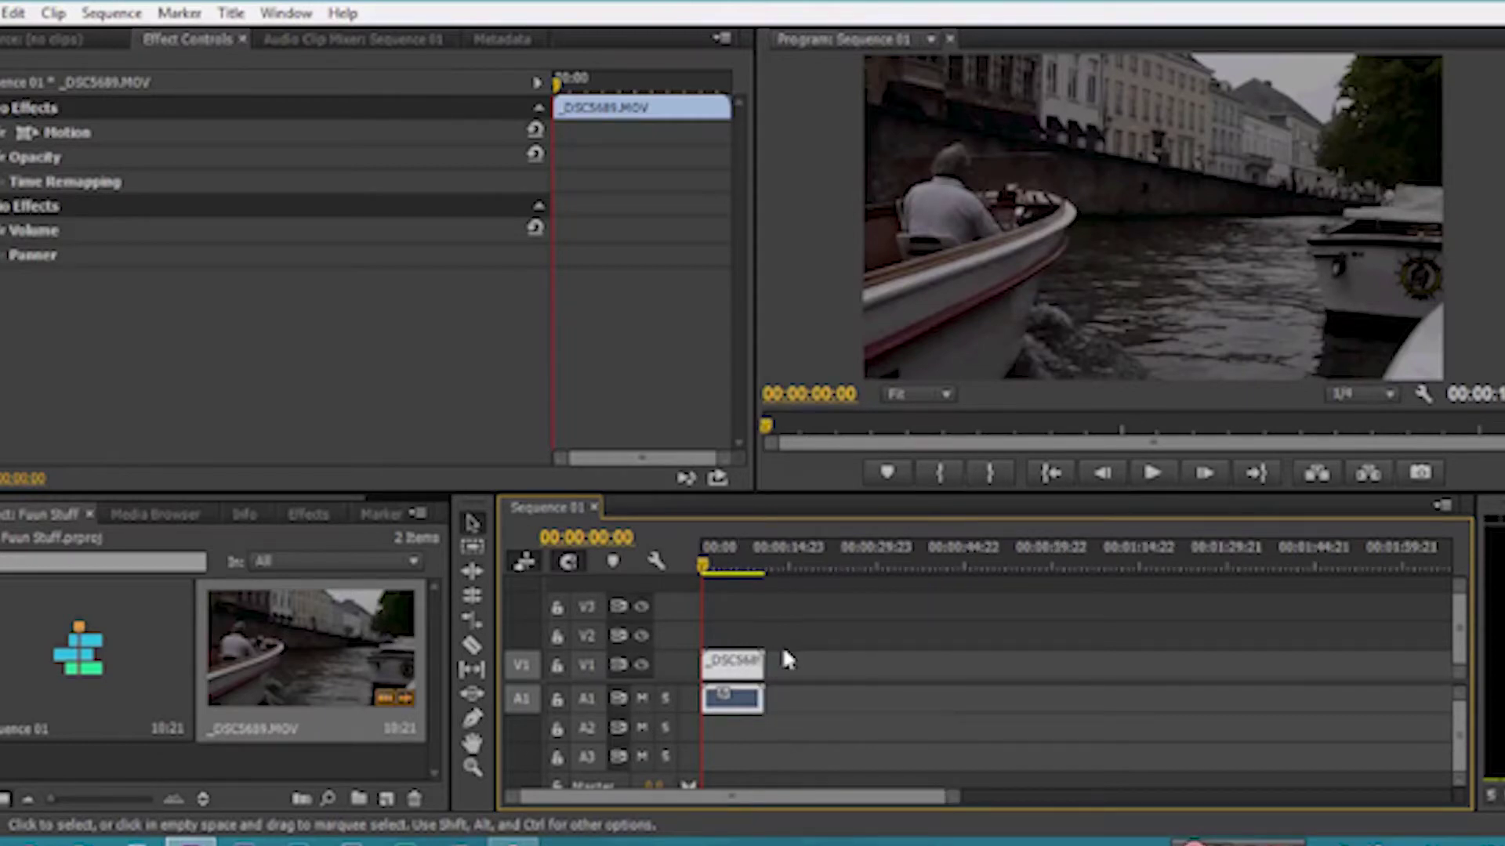
pyautogui.press('-')
pyautogui.press('=')
pyautogui.press('=')
pyautogui.press('=')
pyautogui.press('=')
pyautogui.press('=')
pyautogui.press('-')
pyautogui.press('-')
pyautogui.press('=')
pyautogui.press('=')
pyautogui.press('=')
pyautogui.press('-')
pyautogui.press('=')
pyautogui.press('-')
pyautogui.press('-')
pyautogui.press('=')
pyautogui.press('=')
pyautogui.press('-')
pyautogui.press('-')
pyautogui.press('-')
pyautogui.press('=')
pyautogui.press('=')
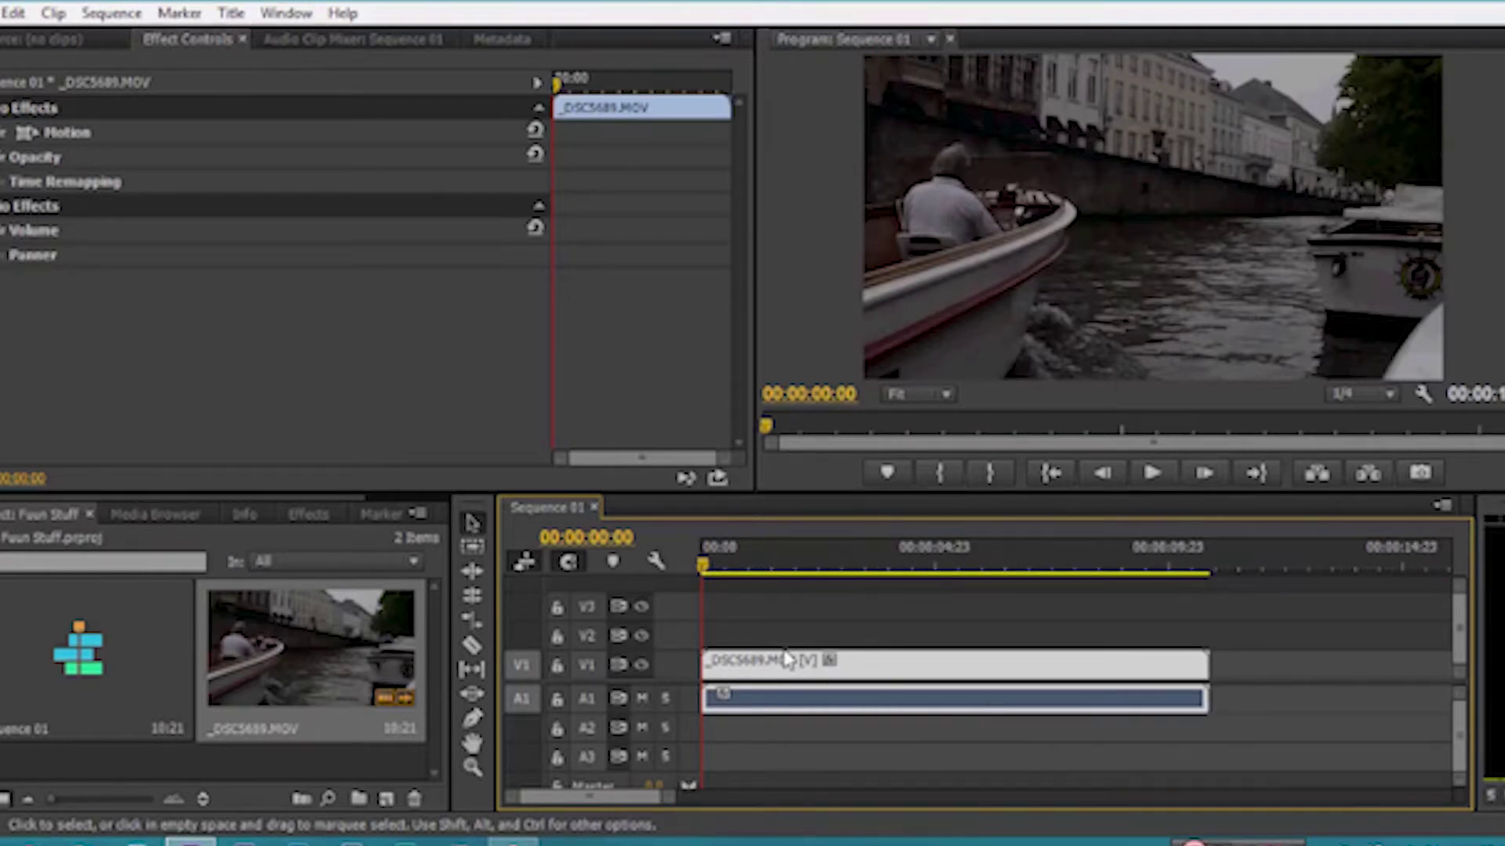
pyautogui.moveTo(669, 799); pyautogui.dragTo(880, 793)
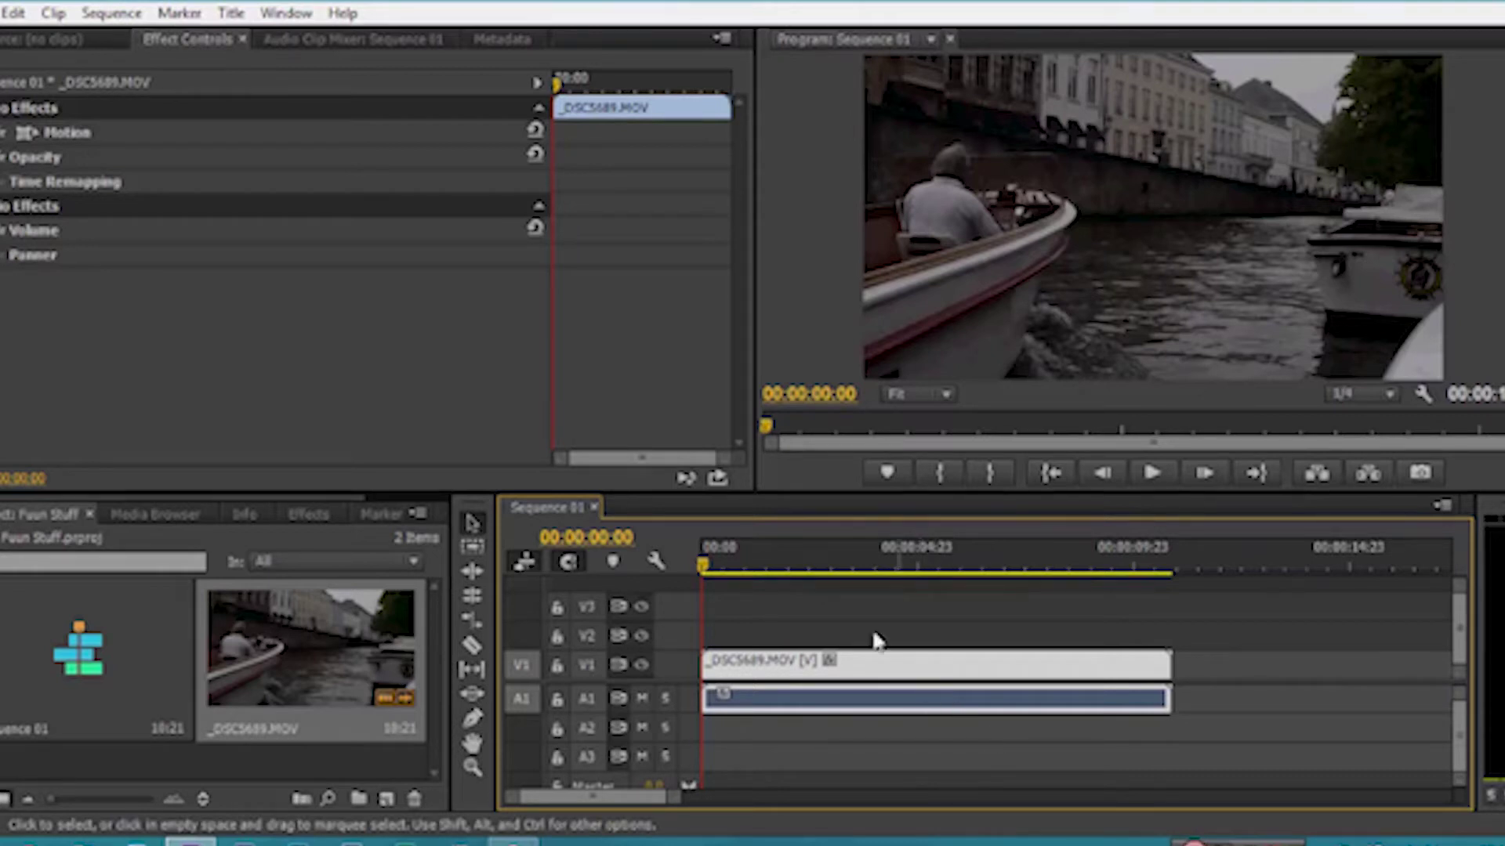
pyautogui.moveTo(718, 569); pyautogui.dragTo(668, 564)
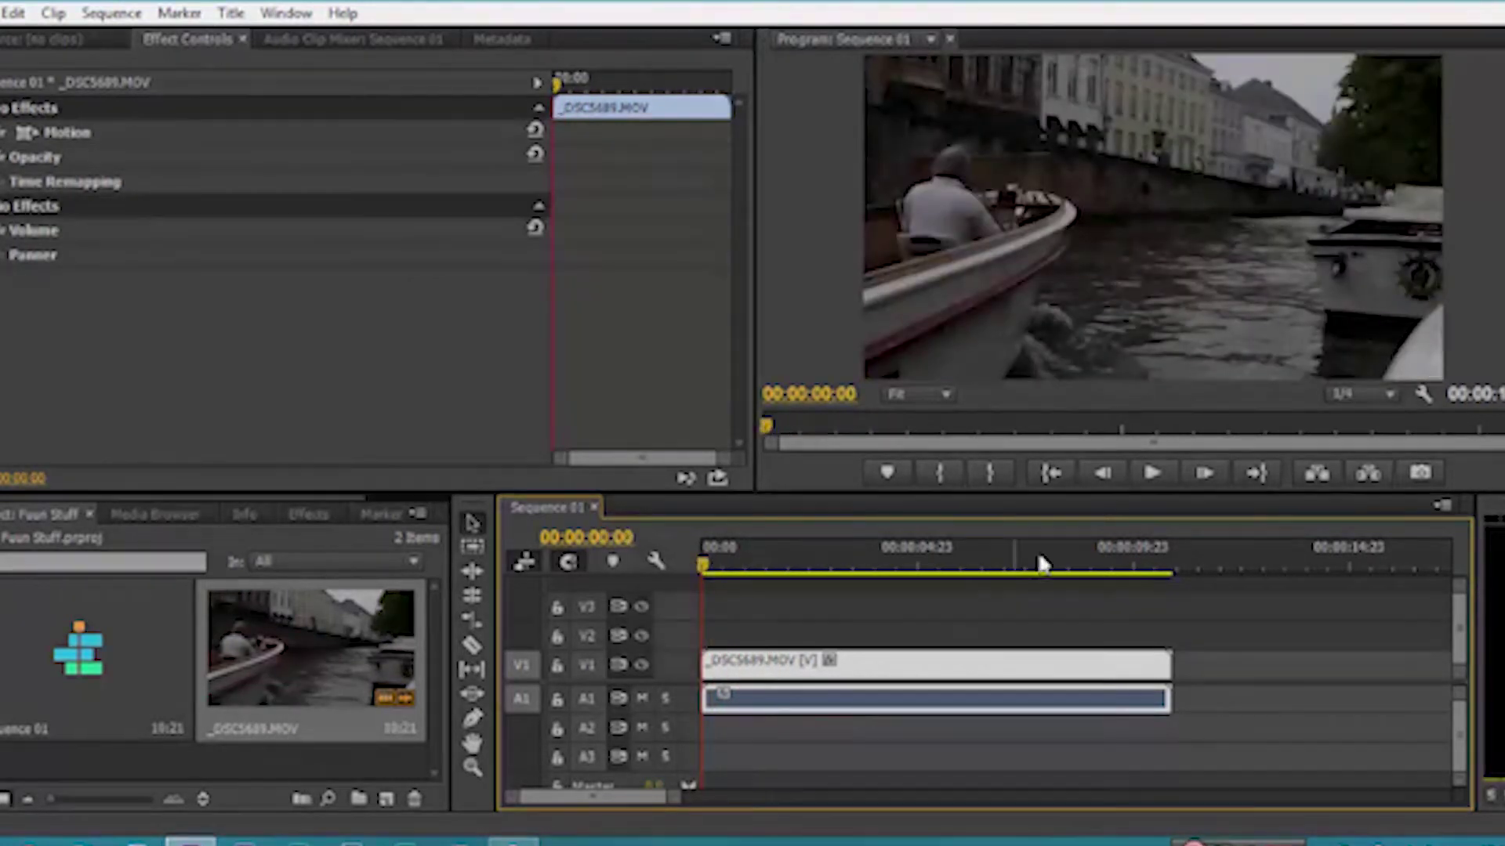
# Set the program preview's playback resolution to 1/4
pyautogui.click(1380, 392)
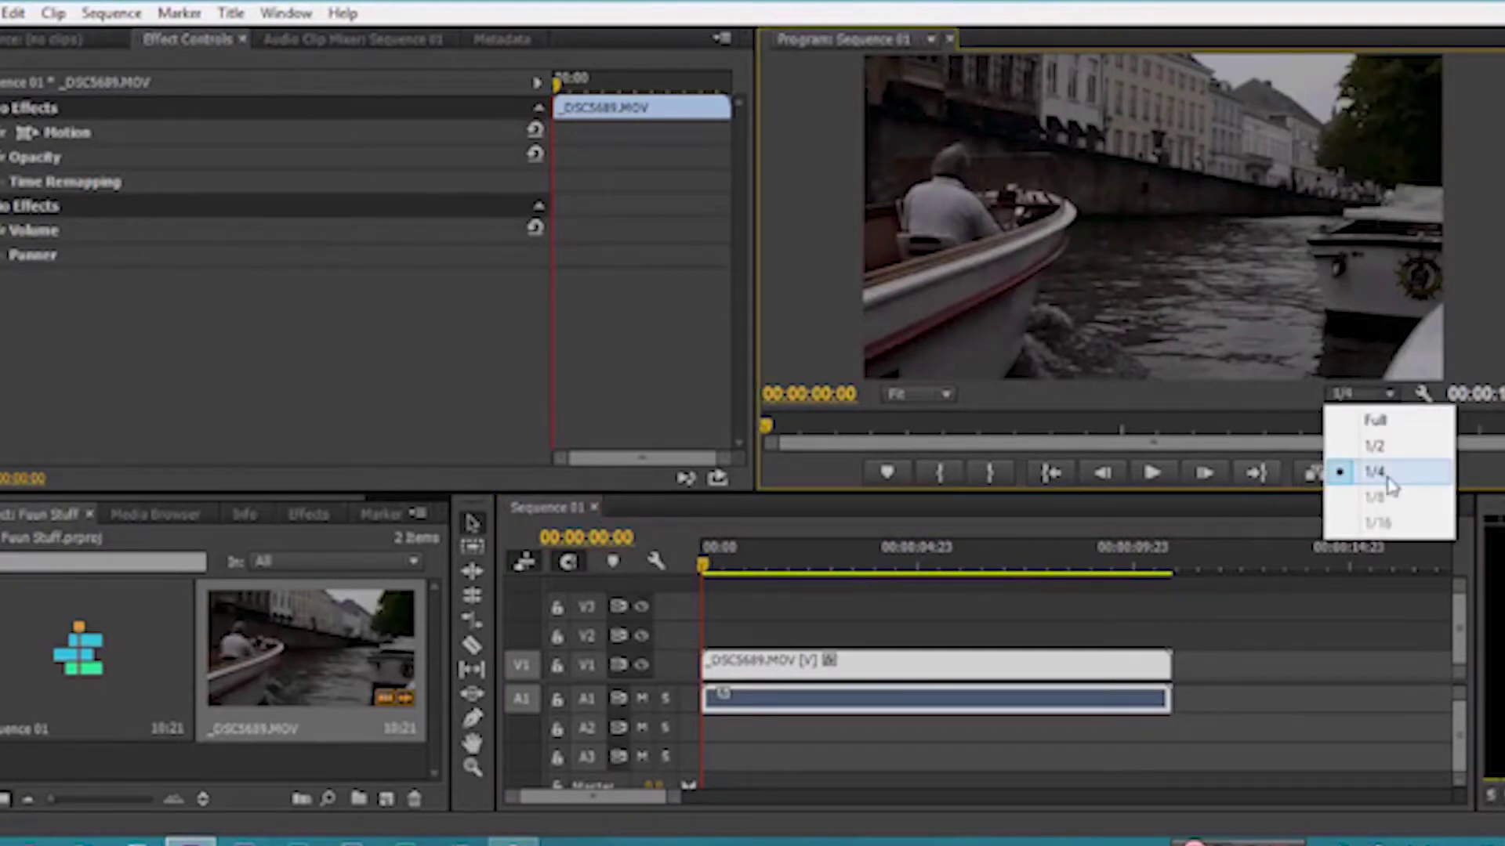
pyautogui.click(1386, 478)
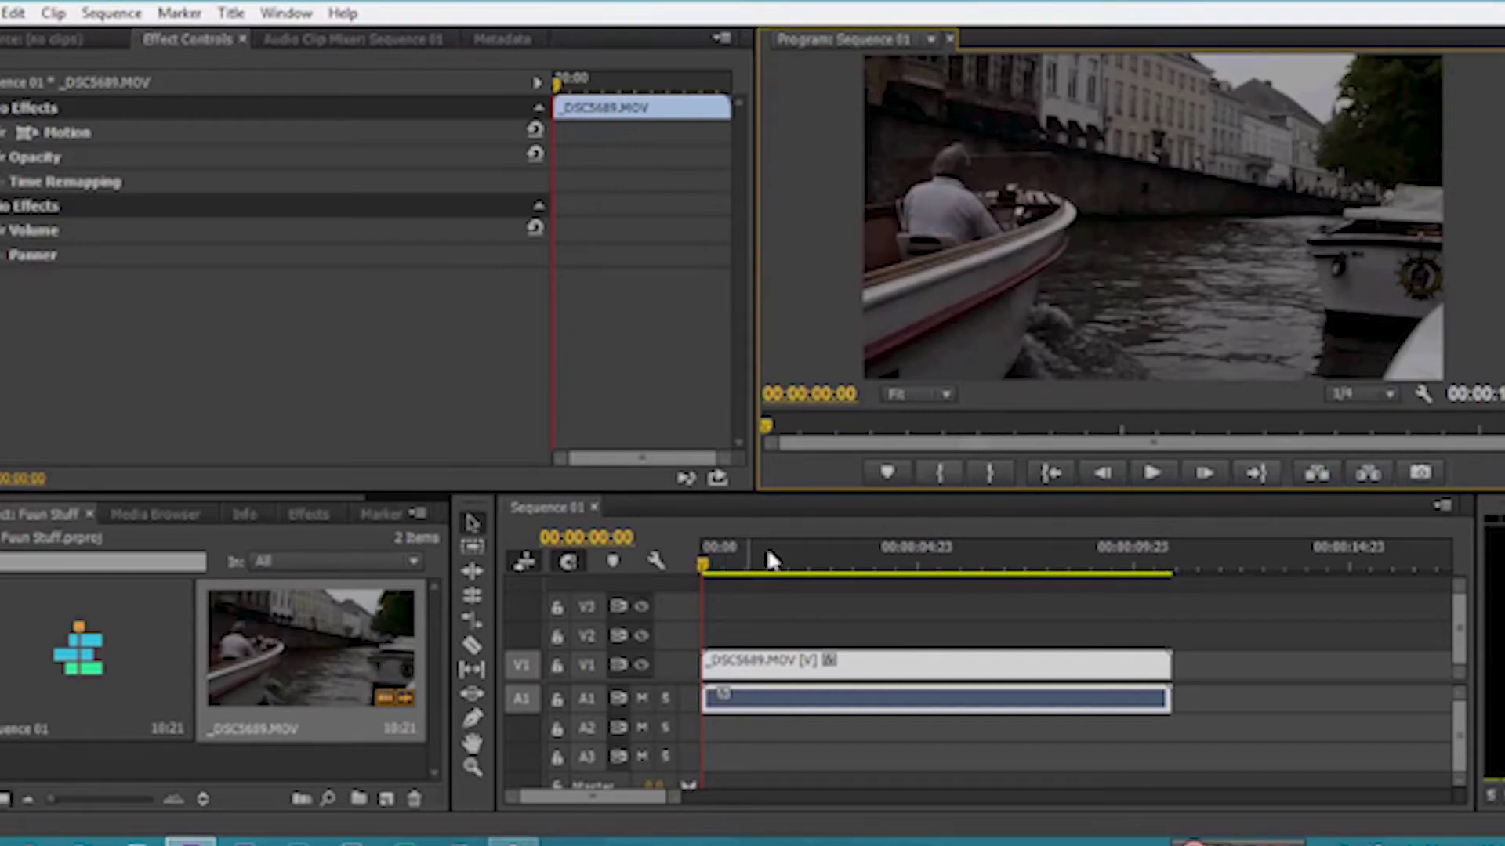
pyautogui.click(1344, 396)
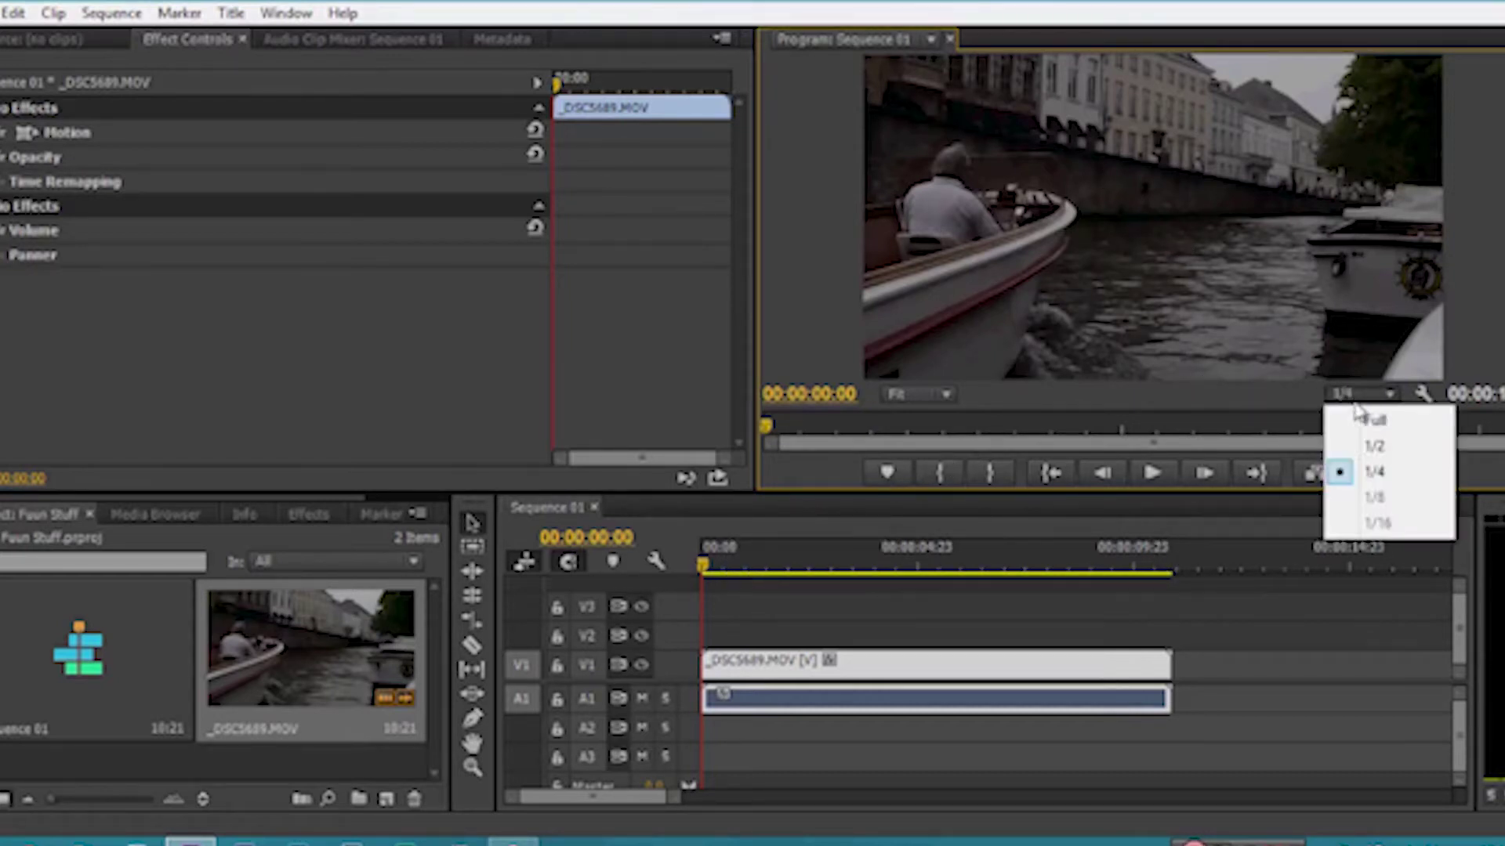
pyautogui.click(1350, 474)
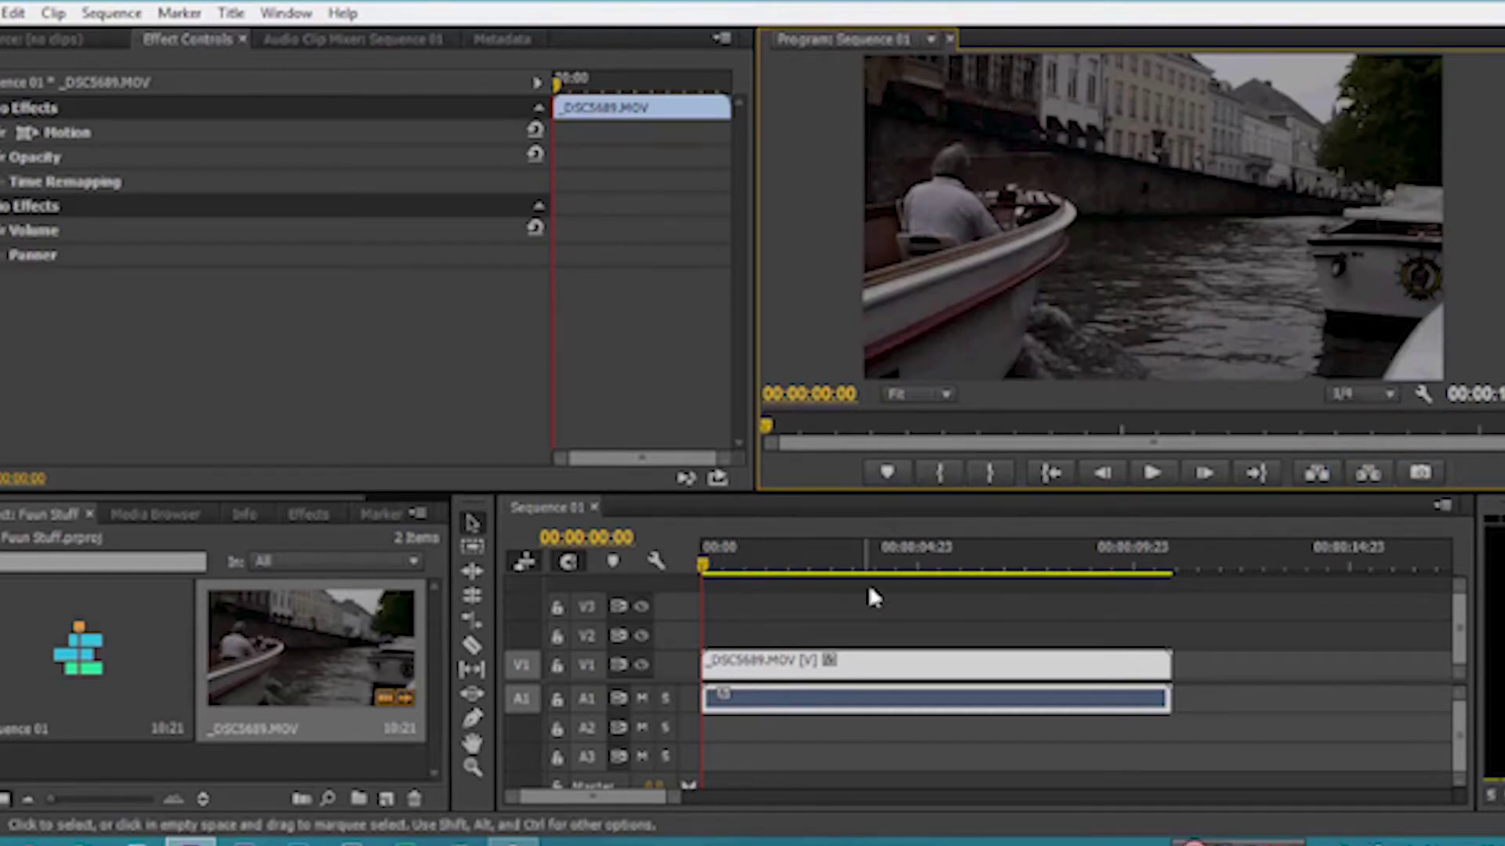
# Move the playhead to 00:00:02:13, try trimming the clip's start to it, and undo the trim
pyautogui.moveTo(710, 565); pyautogui.dragTo(816, 576)
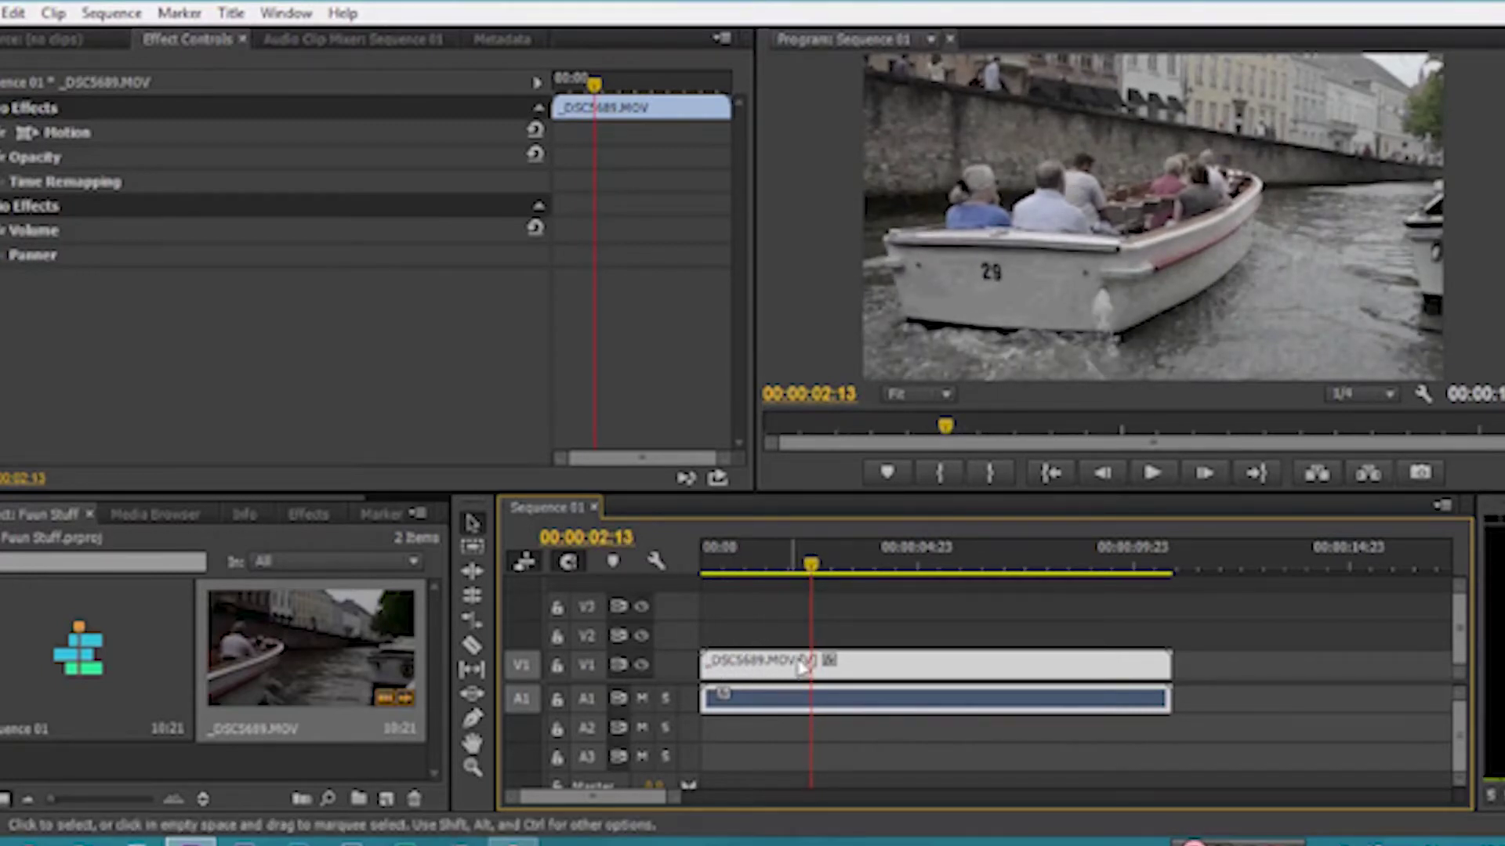
pyautogui.moveTo(703, 666); pyautogui.dragTo(812, 666)
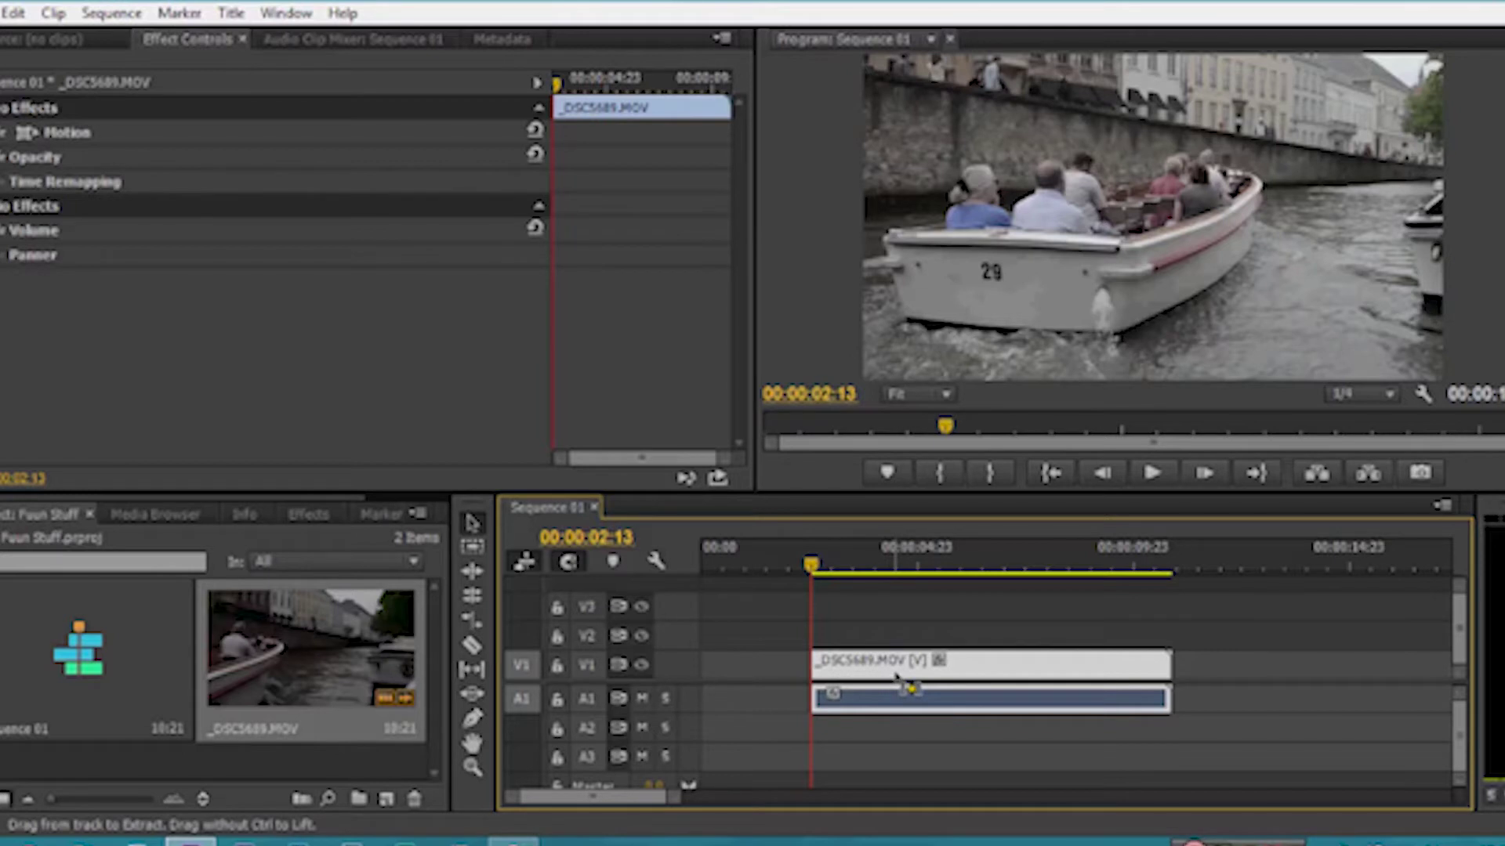
pyautogui.hotkey('ctrl', 'z')
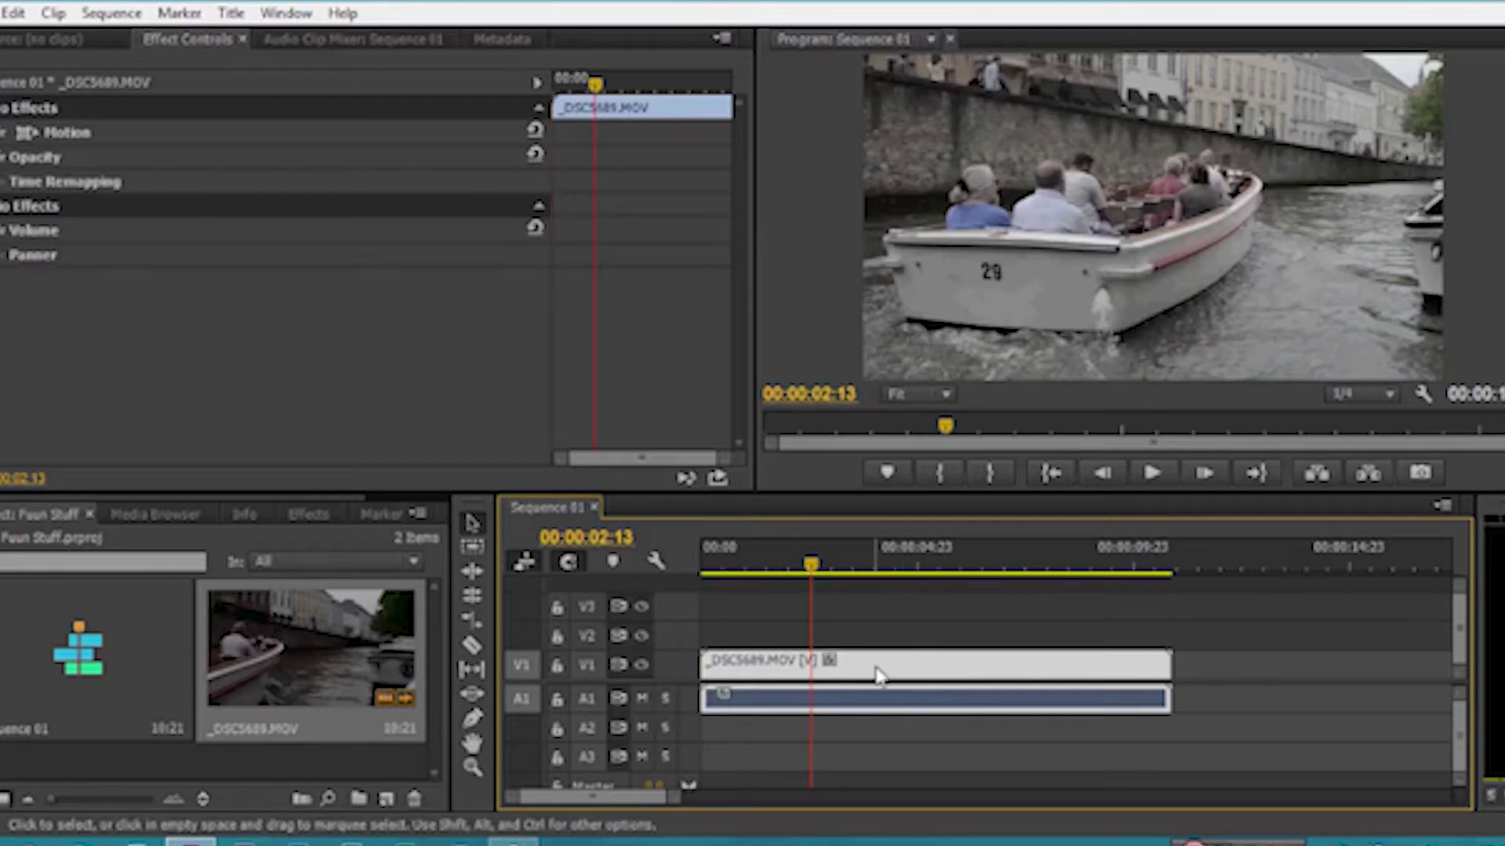
# Split the clip at the 00:00:02:13 playhead position with the Razor tool and return to the Selection tool
pyautogui.press('c')
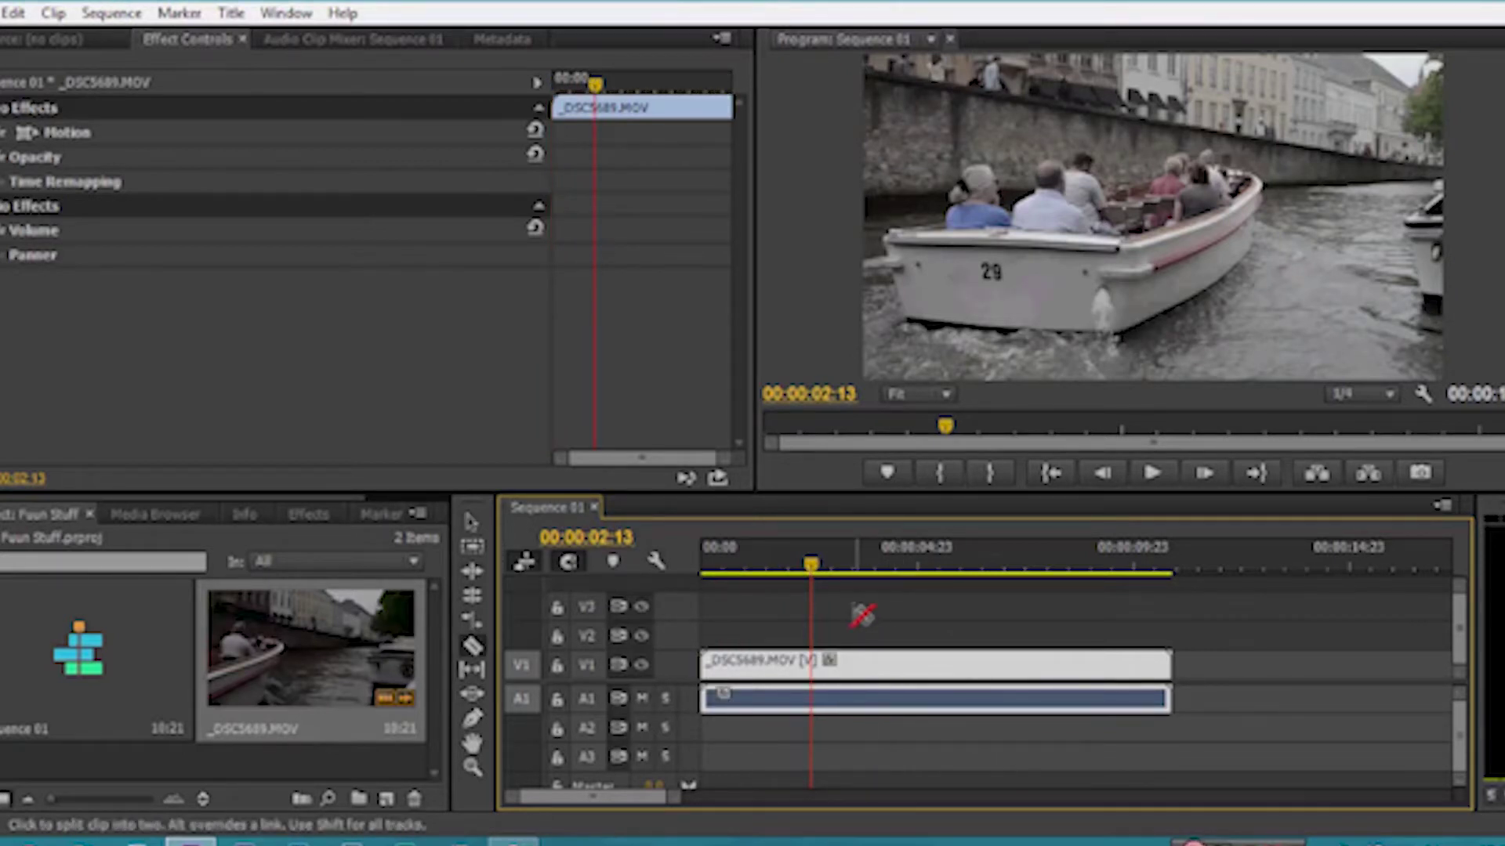
pyautogui.click(821, 667)
pyautogui.press('v')
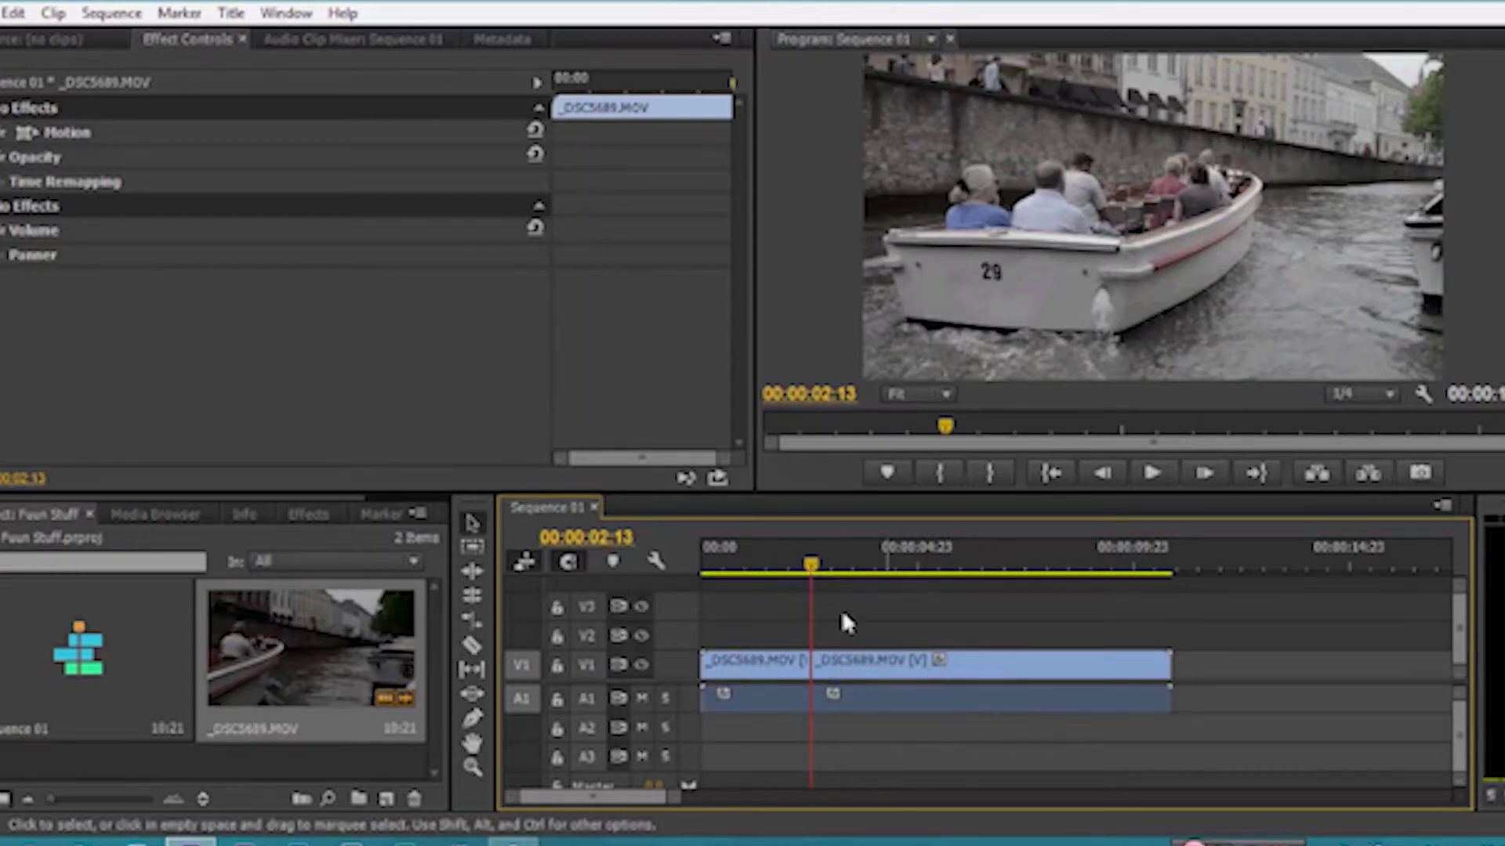
# Delete the short first segment of the split clip and move the remaining segment to the start of the sequence
pyautogui.moveTo(811, 568); pyautogui.dragTo(853, 568)
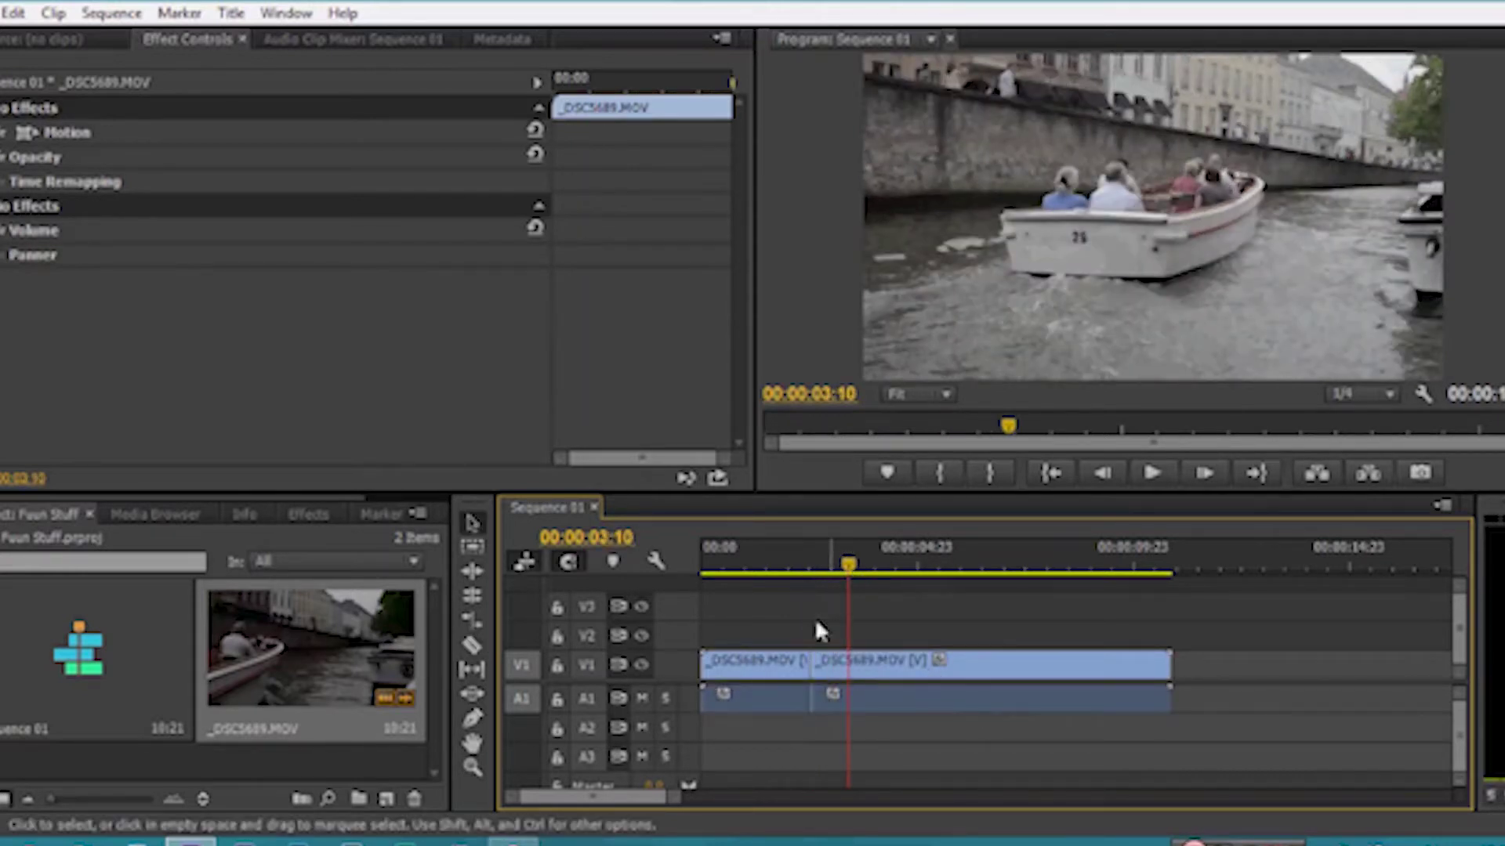
pyautogui.click(766, 663)
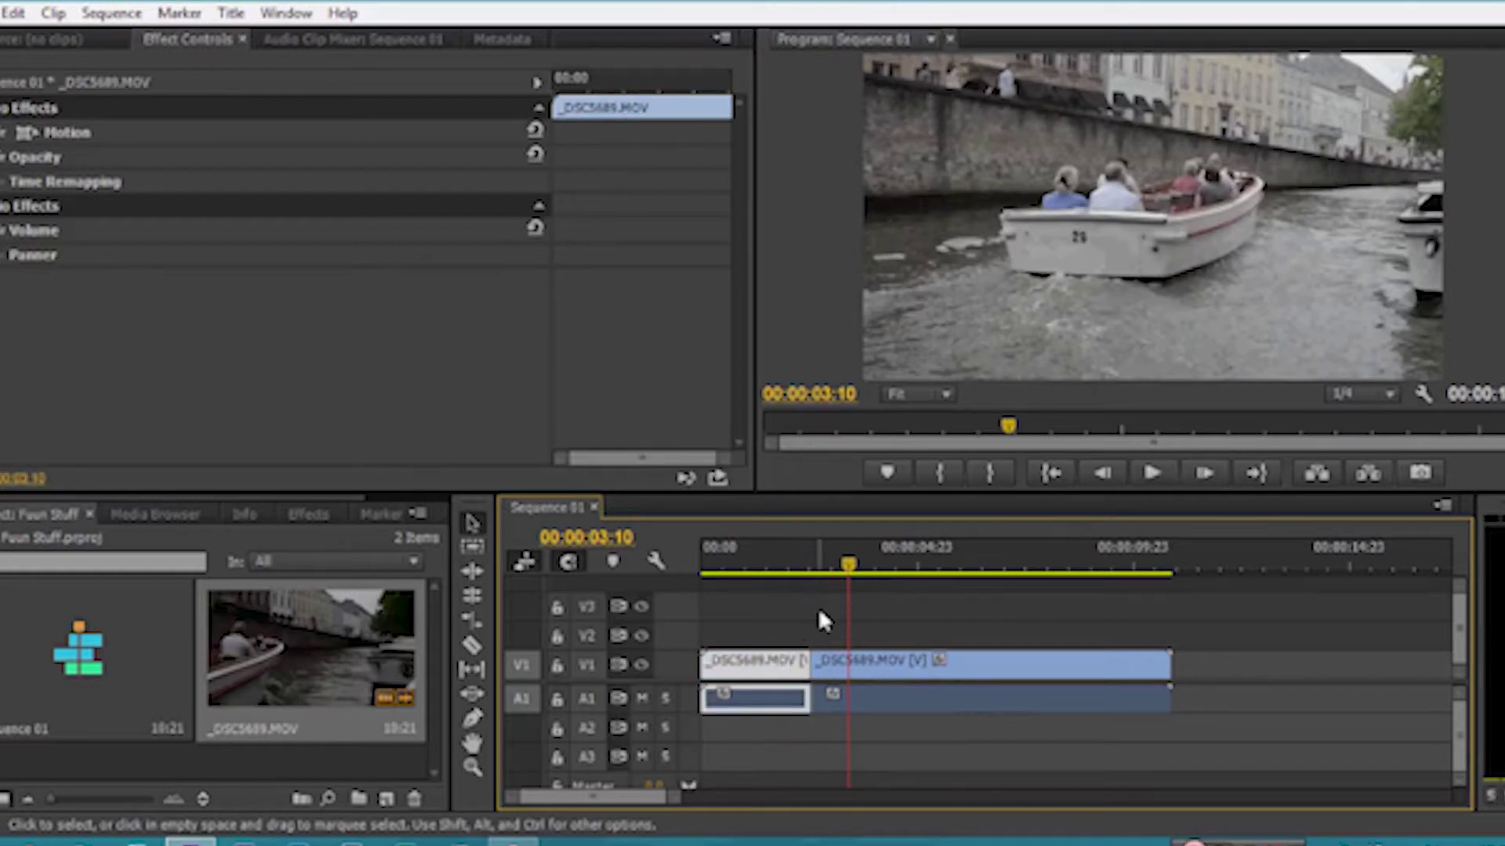
pyautogui.press('Delete')
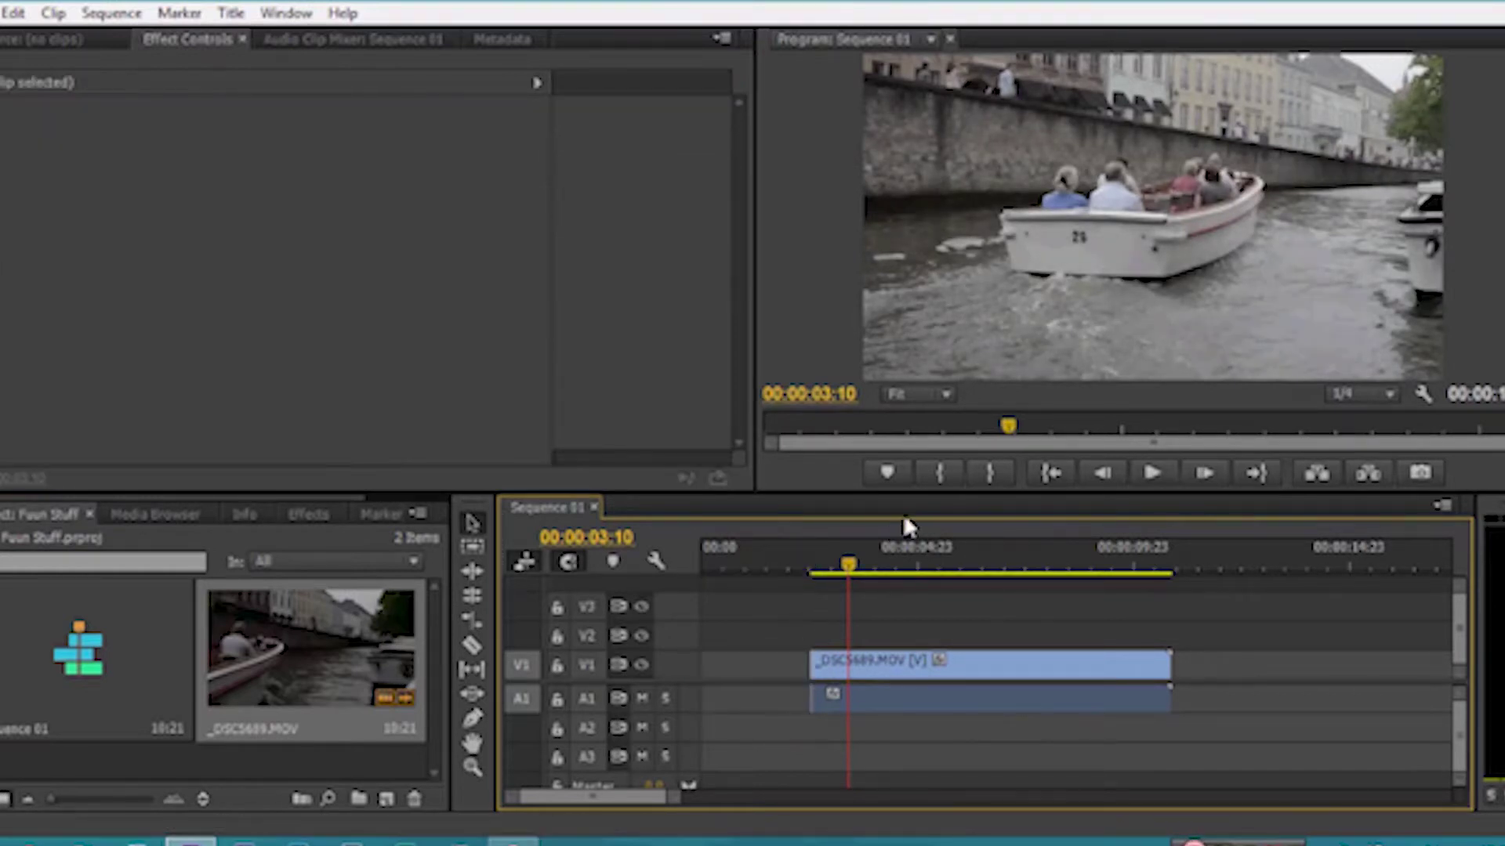
pyautogui.moveTo(848, 566)
pyautogui.mouseDown()
pyautogui.moveTo(733, 553)
pyautogui.moveTo(854, 574)
pyautogui.mouseUp()
pyautogui.moveTo(910, 672); pyautogui.dragTo(772, 674)
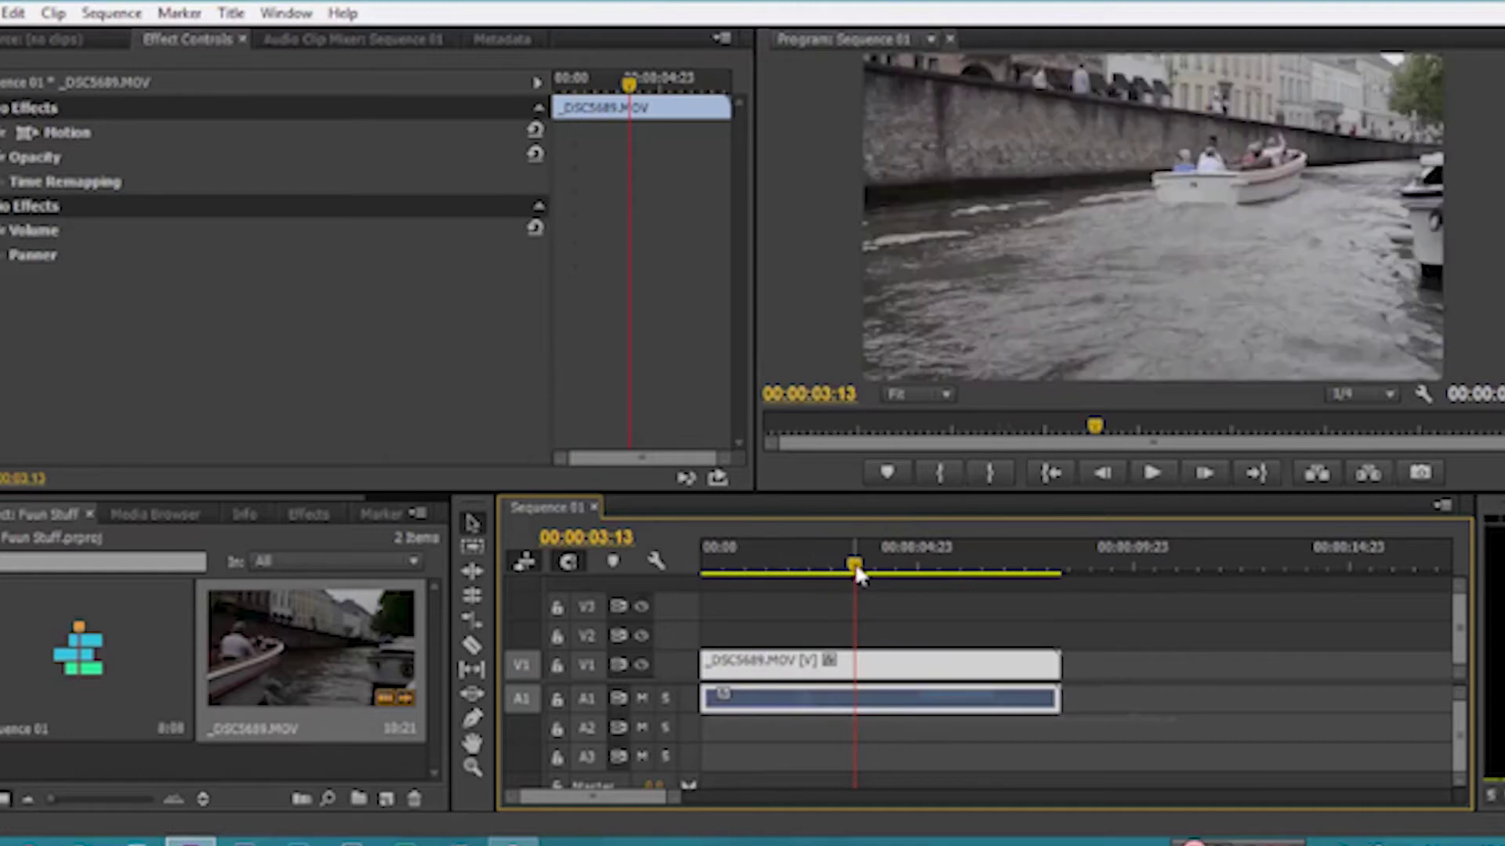
# Trim the clip's end to 00:00:06:06 and return the playhead to the start of the sequence
pyautogui.moveTo(858, 576); pyautogui.dragTo(970, 589)
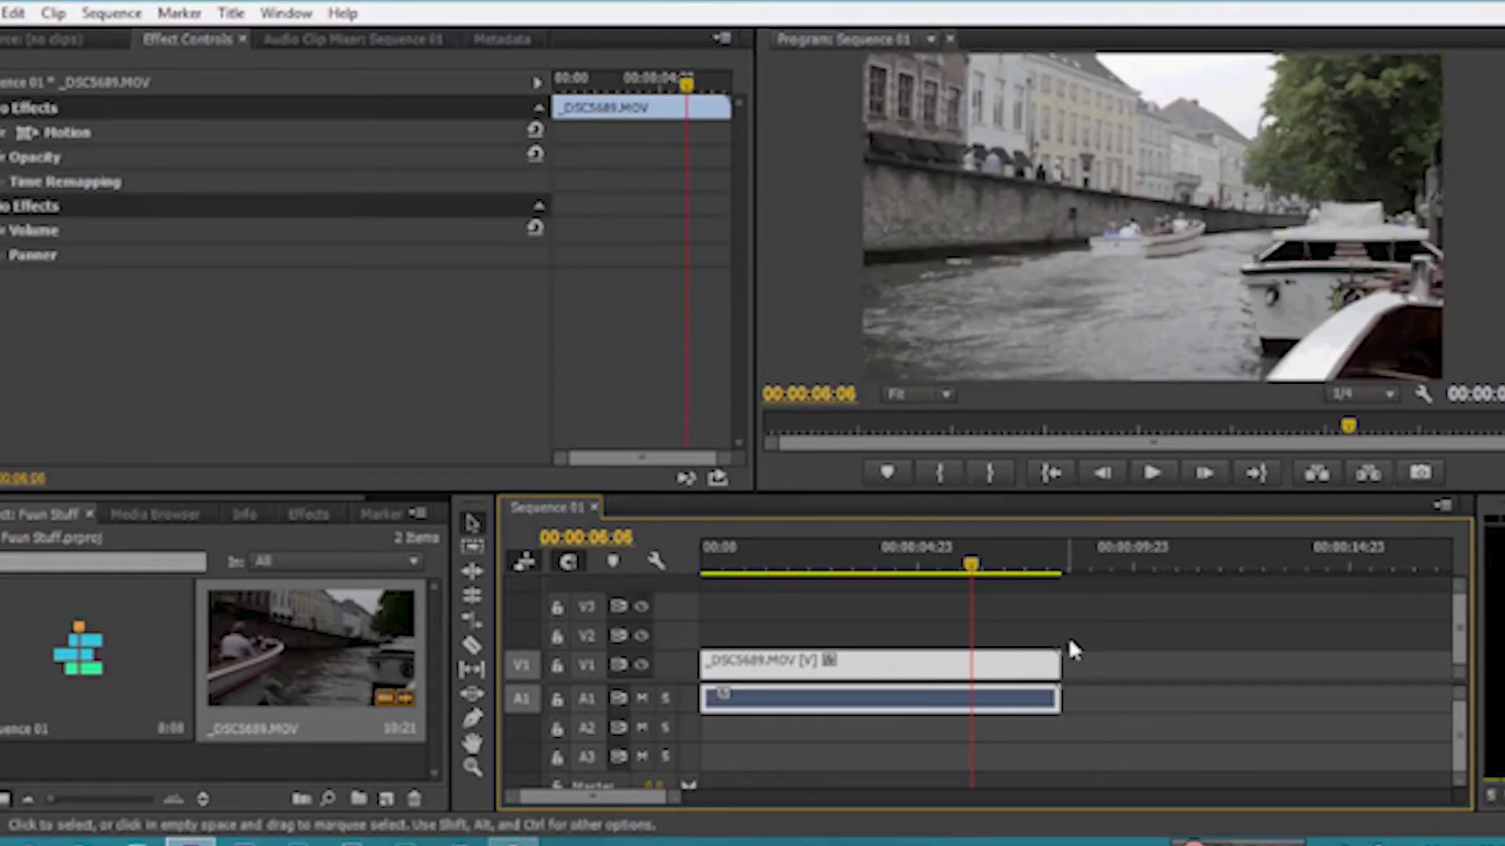
pyautogui.moveTo(1075, 664); pyautogui.dragTo(972, 666)
pyautogui.moveTo(974, 571); pyautogui.dragTo(703, 558)
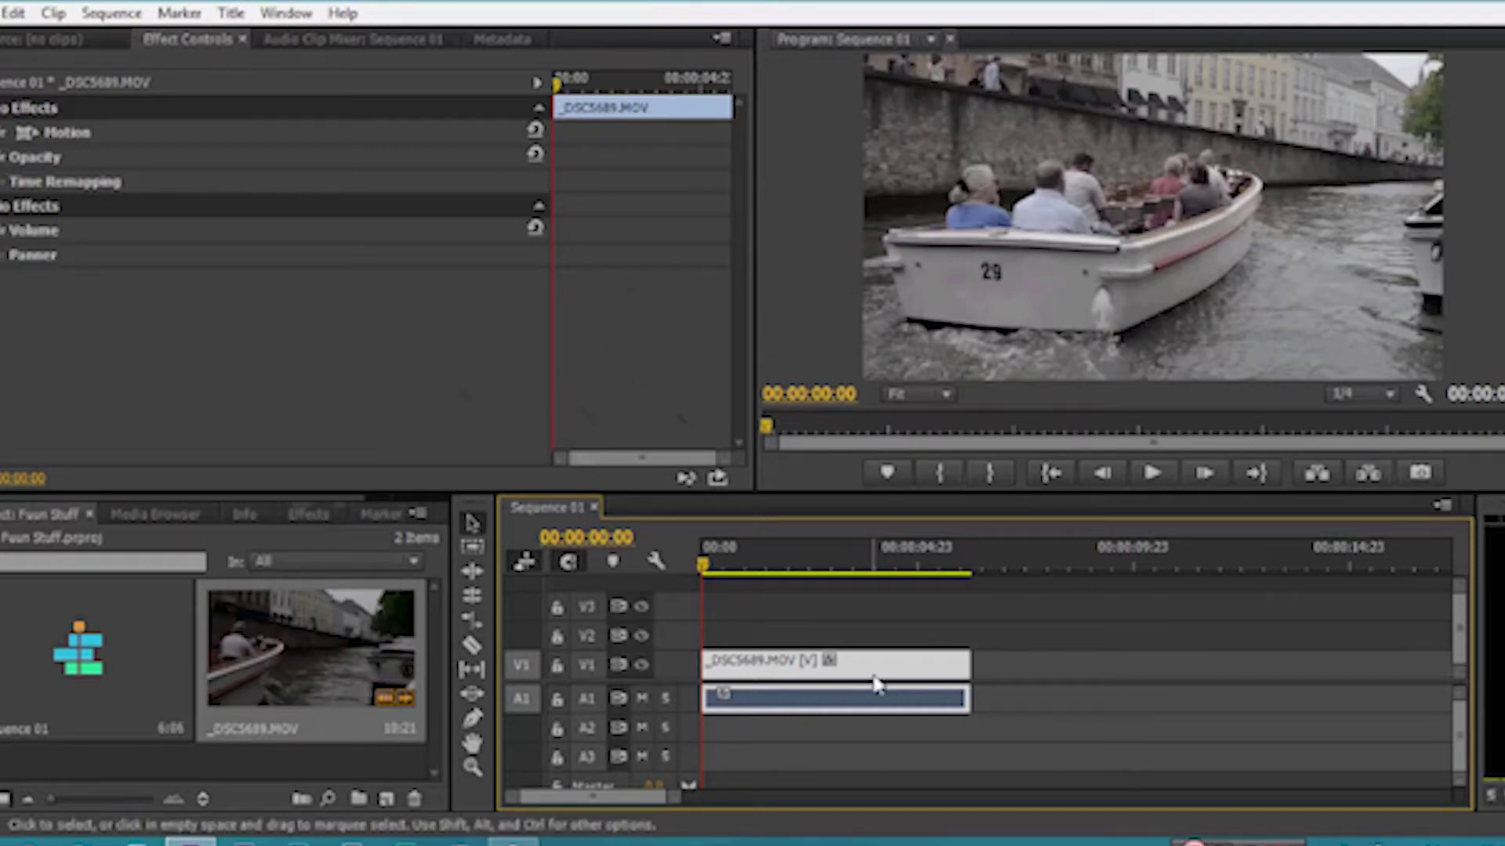
# Apply the Colorista II effect from Magic Bullet Colorista in the video effects to the timeline clip
pyautogui.click(305, 518)
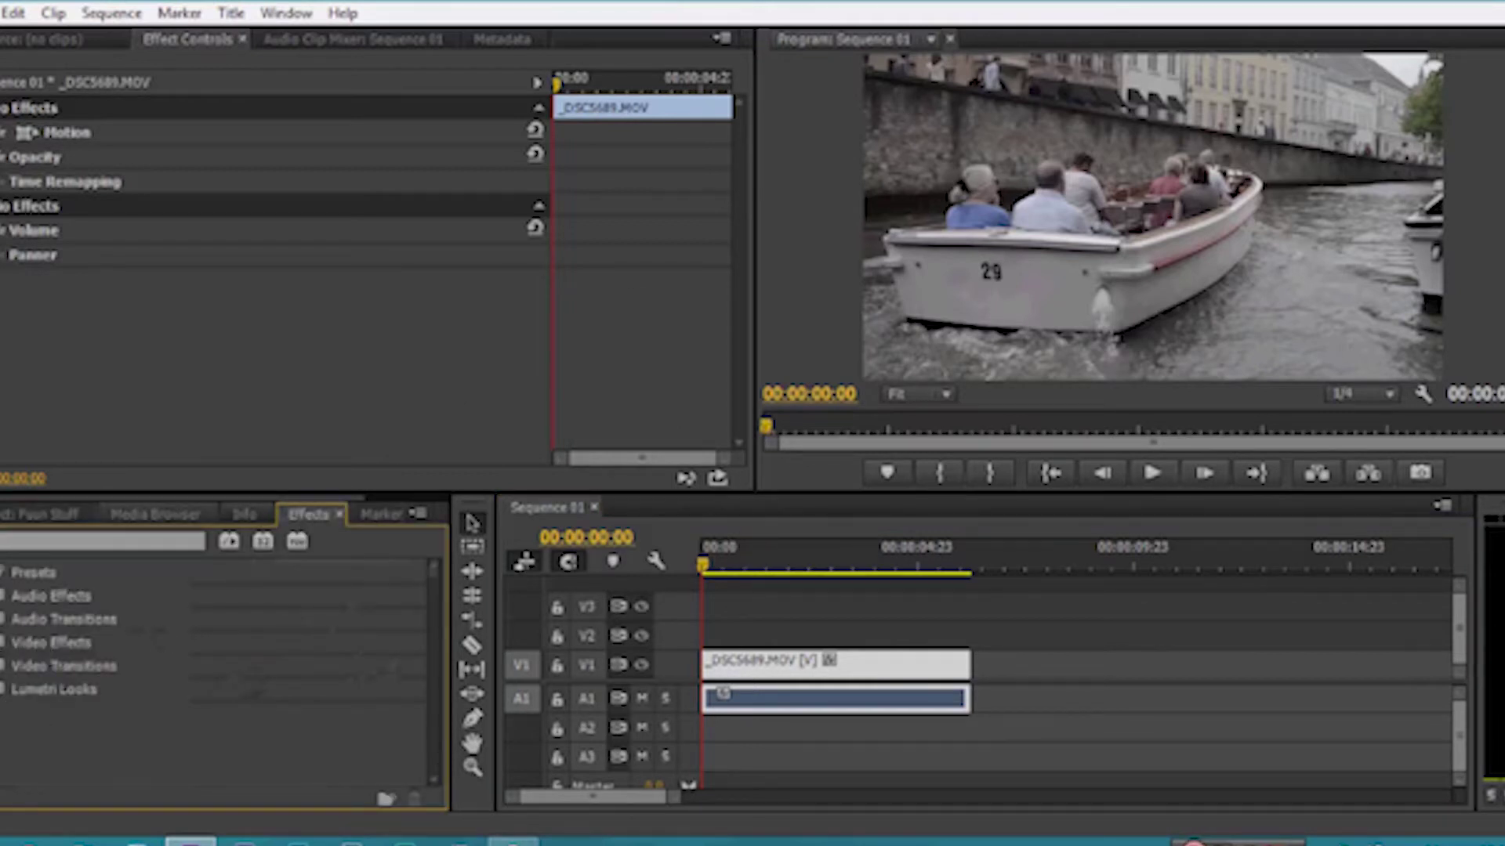
pyautogui.click(4, 643)
pyautogui.moveTo(427, 624); pyautogui.dragTo(430, 677)
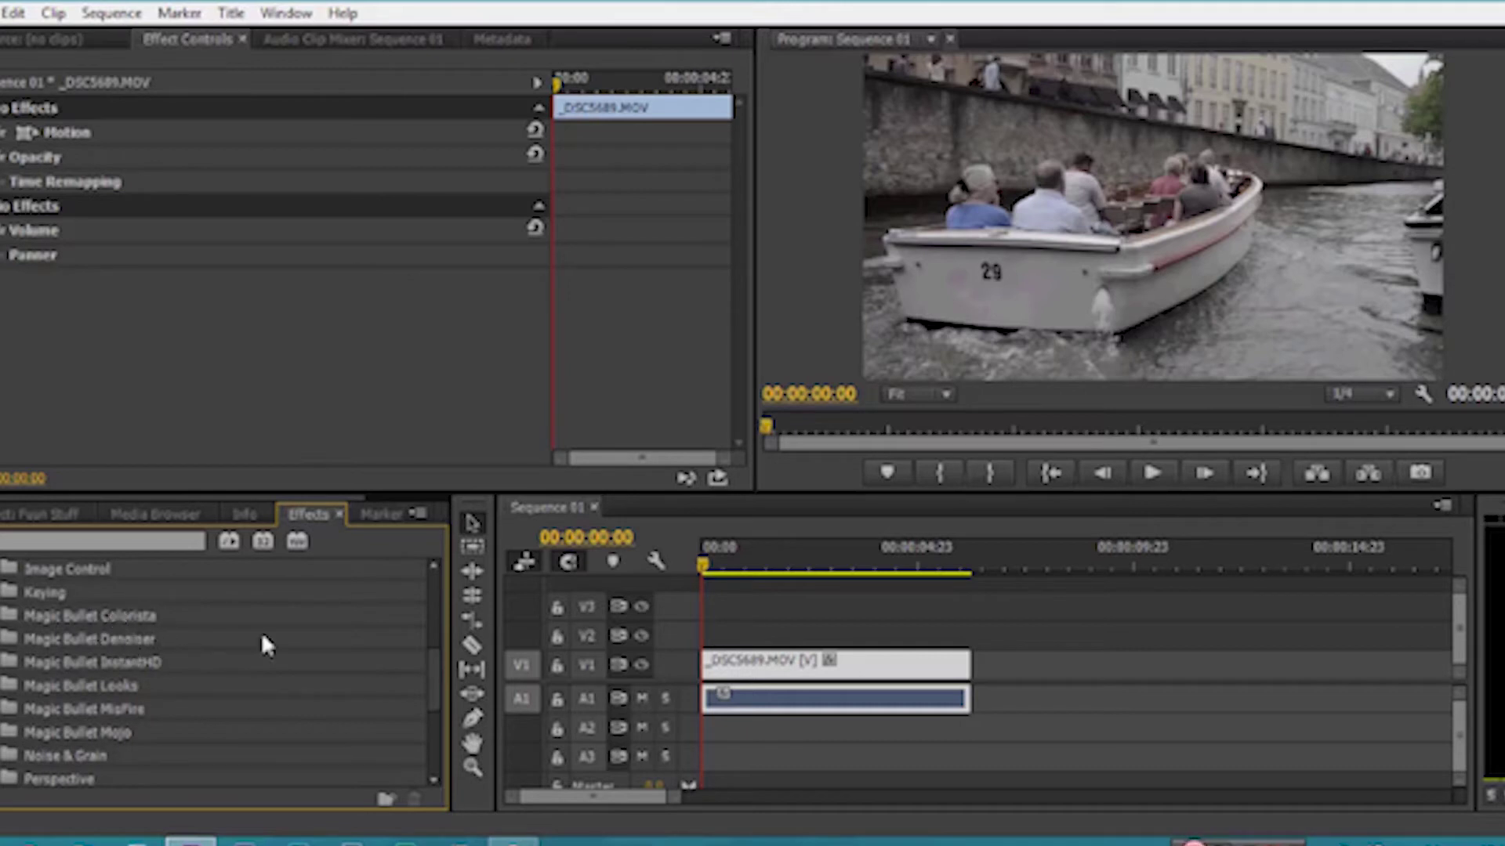
pyautogui.click(3, 617)
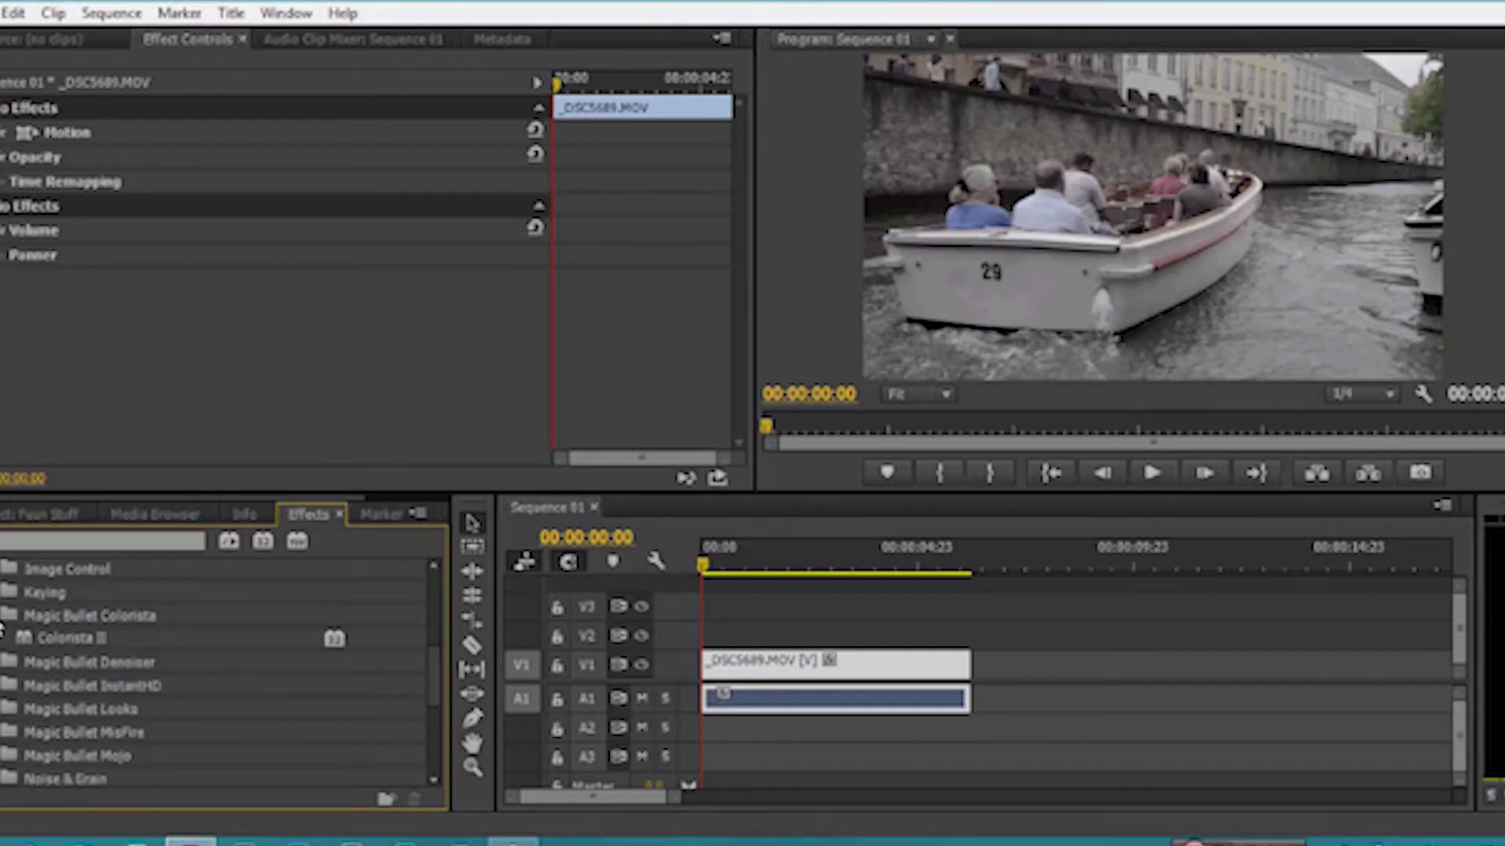
pyautogui.click(39, 639)
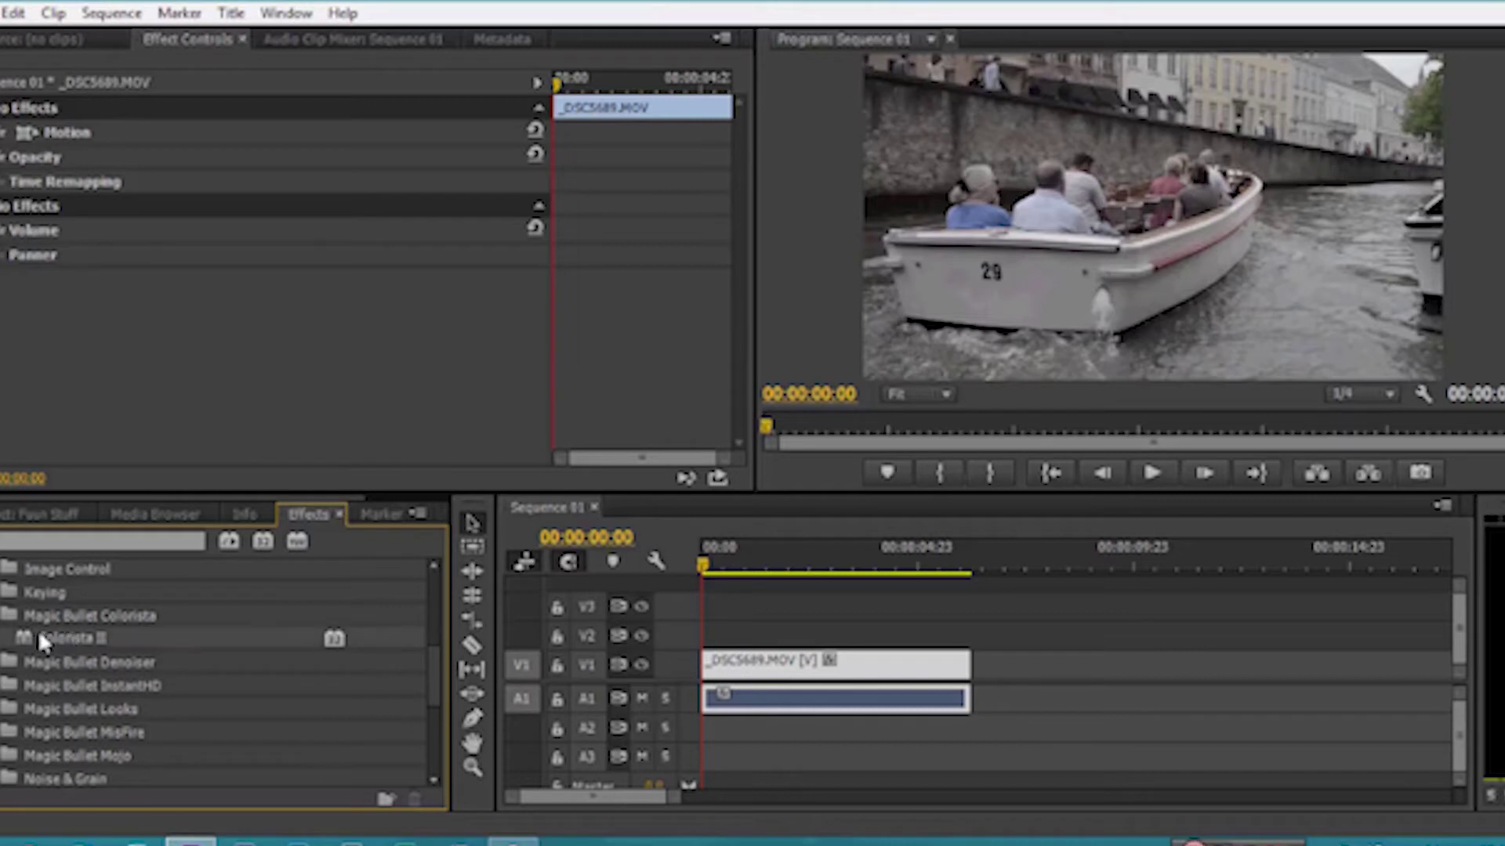
pyautogui.moveTo(138, 599); pyautogui.dragTo(747, 665)
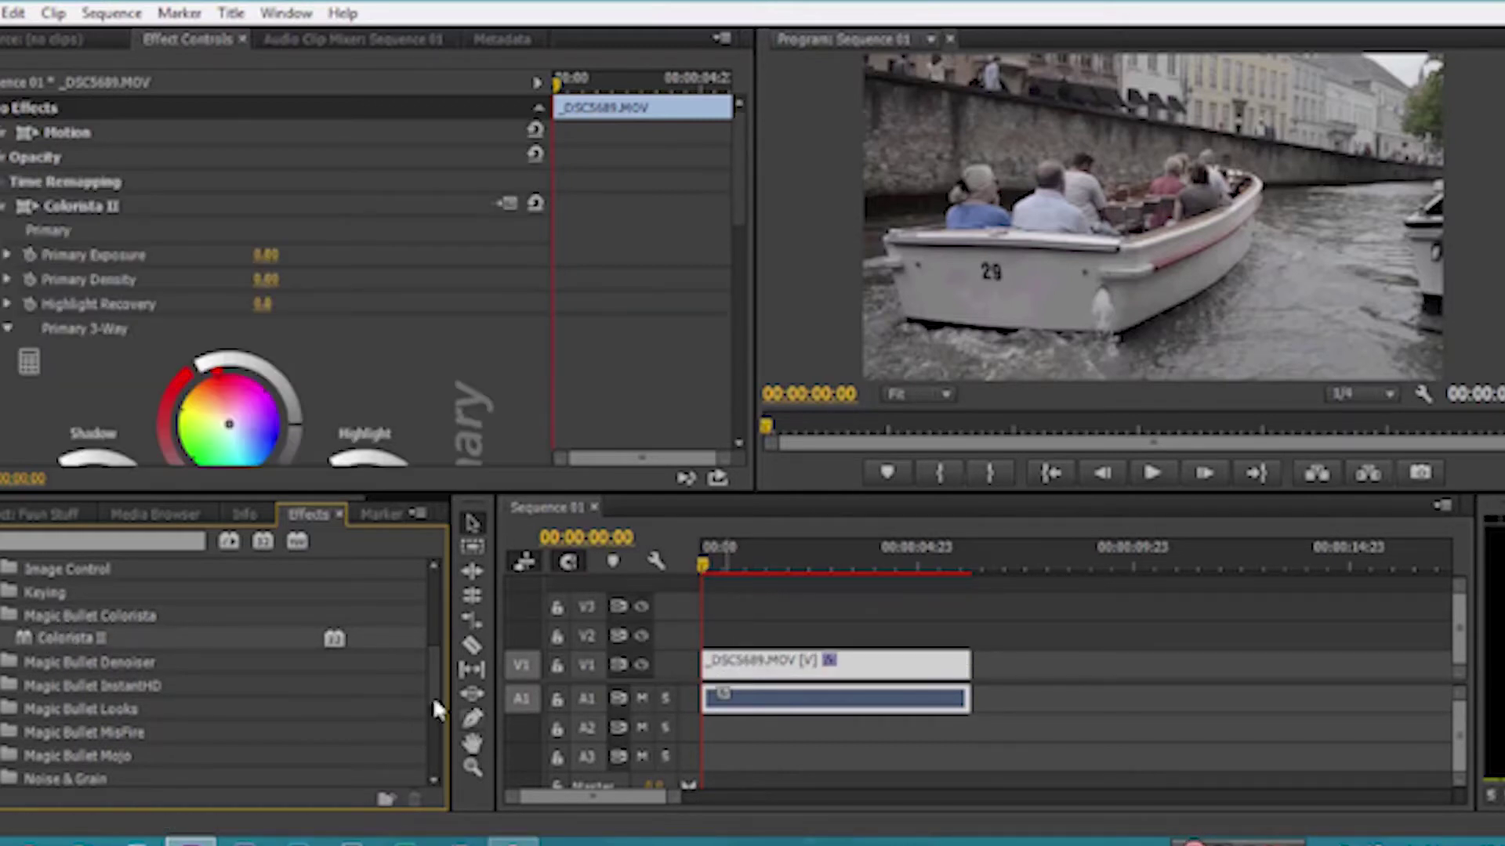
# Look through the Color Correction video effects and locate Fast Color Corrector as an alternative
pyautogui.moveTo(430, 689); pyautogui.dragTo(452, 623)
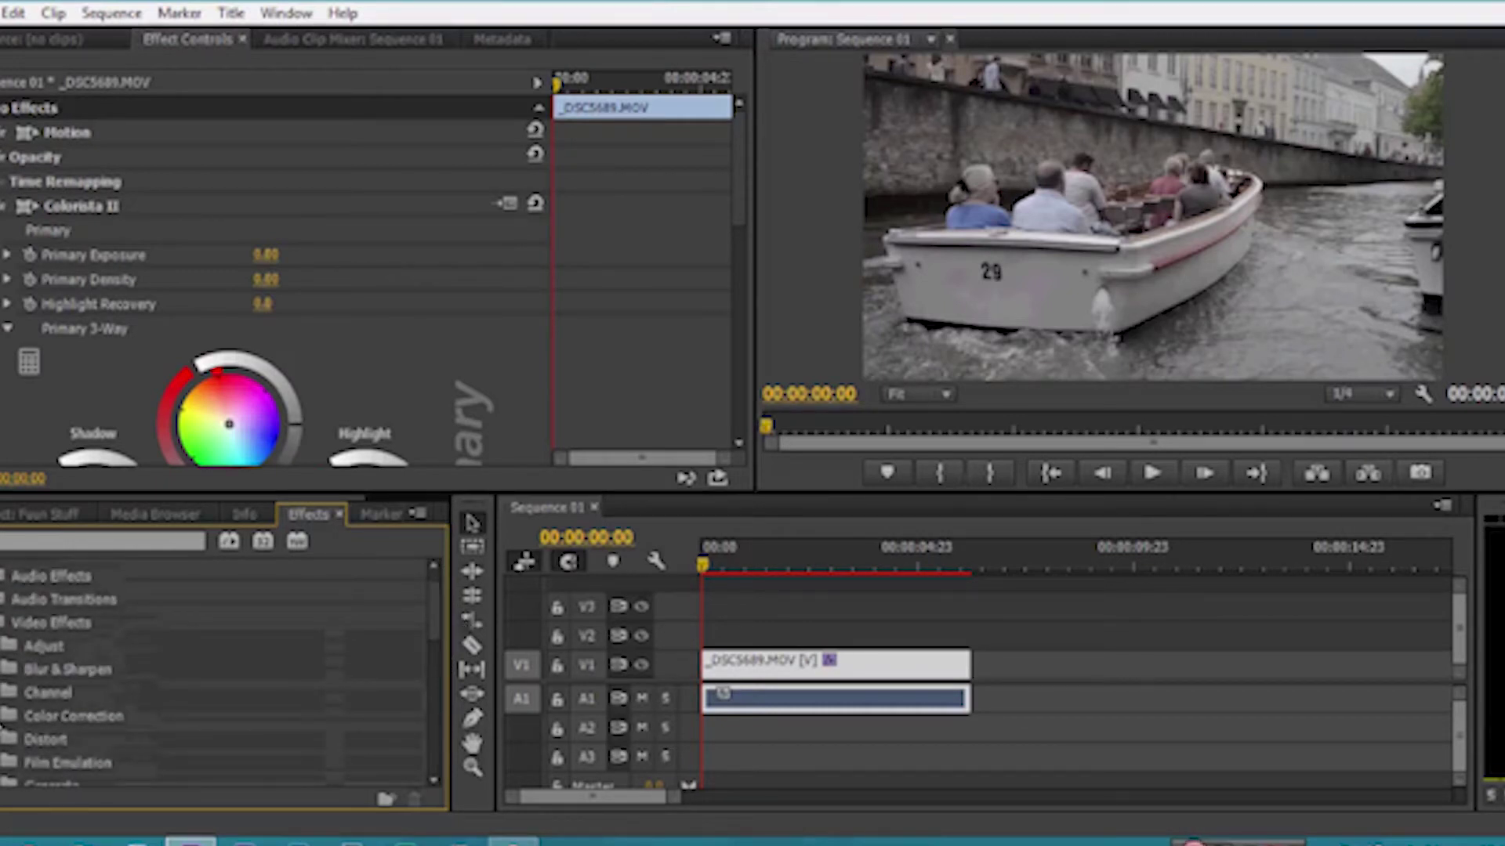
pyautogui.click(2, 725)
pyautogui.moveTo(436, 597); pyautogui.dragTo(435, 639)
pyautogui.moveTo(155, 680); pyautogui.dragTo(215, 677)
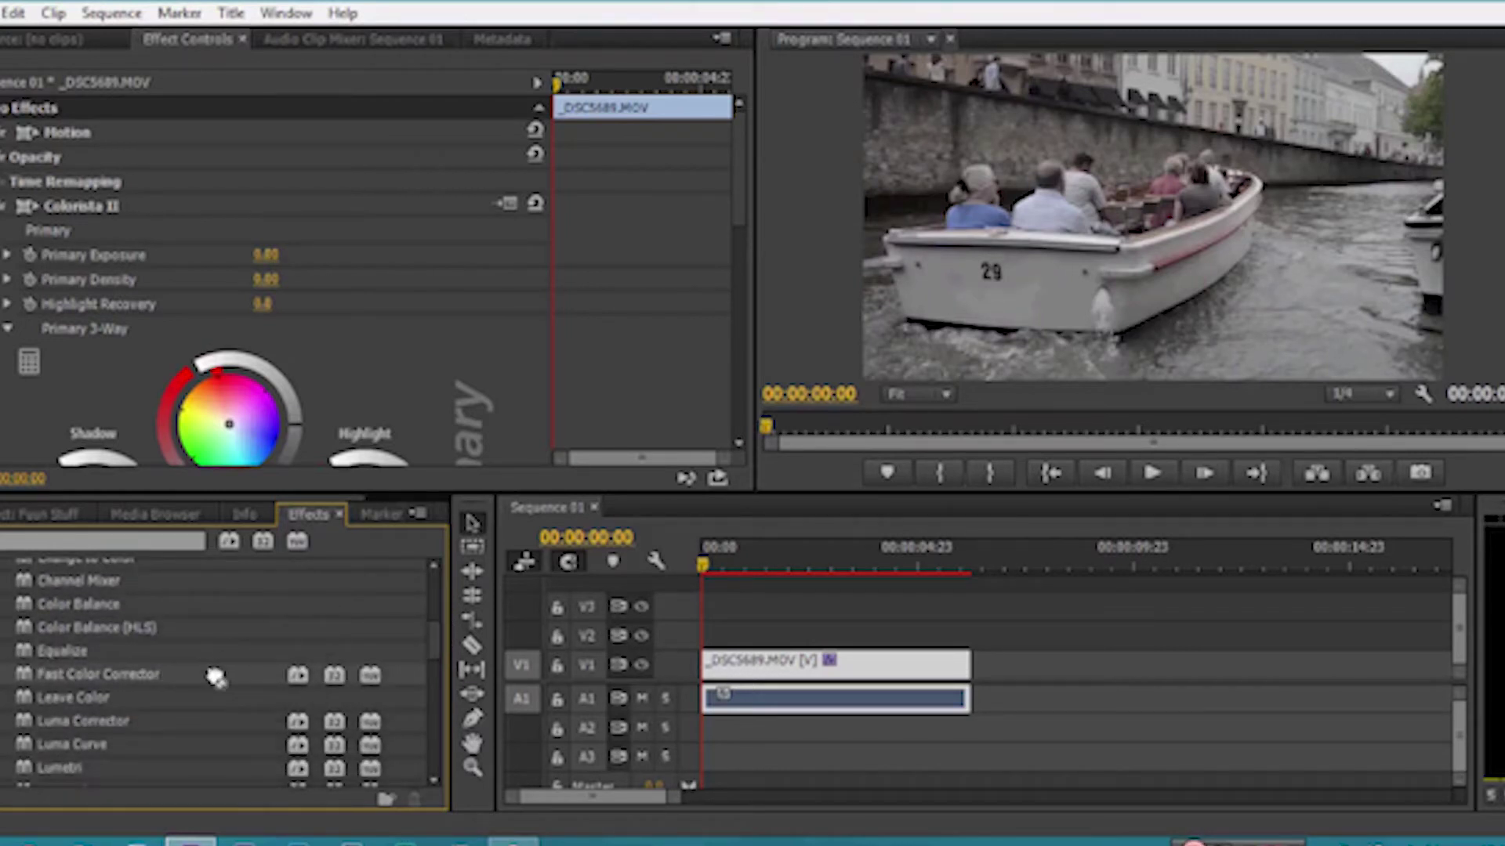
pyautogui.moveTo(543, 683); pyautogui.dragTo(689, 346)
# In Colorista II's Primary 3-Way wheels, shift the shadows toward blue and the midtones toward orange
pyautogui.moveTo(735, 173)
pyautogui.mouseDown()
pyautogui.moveTo(751, 398)
pyautogui.moveTo(750, 201)
pyautogui.moveTo(748, 232)
pyautogui.mouseUp()
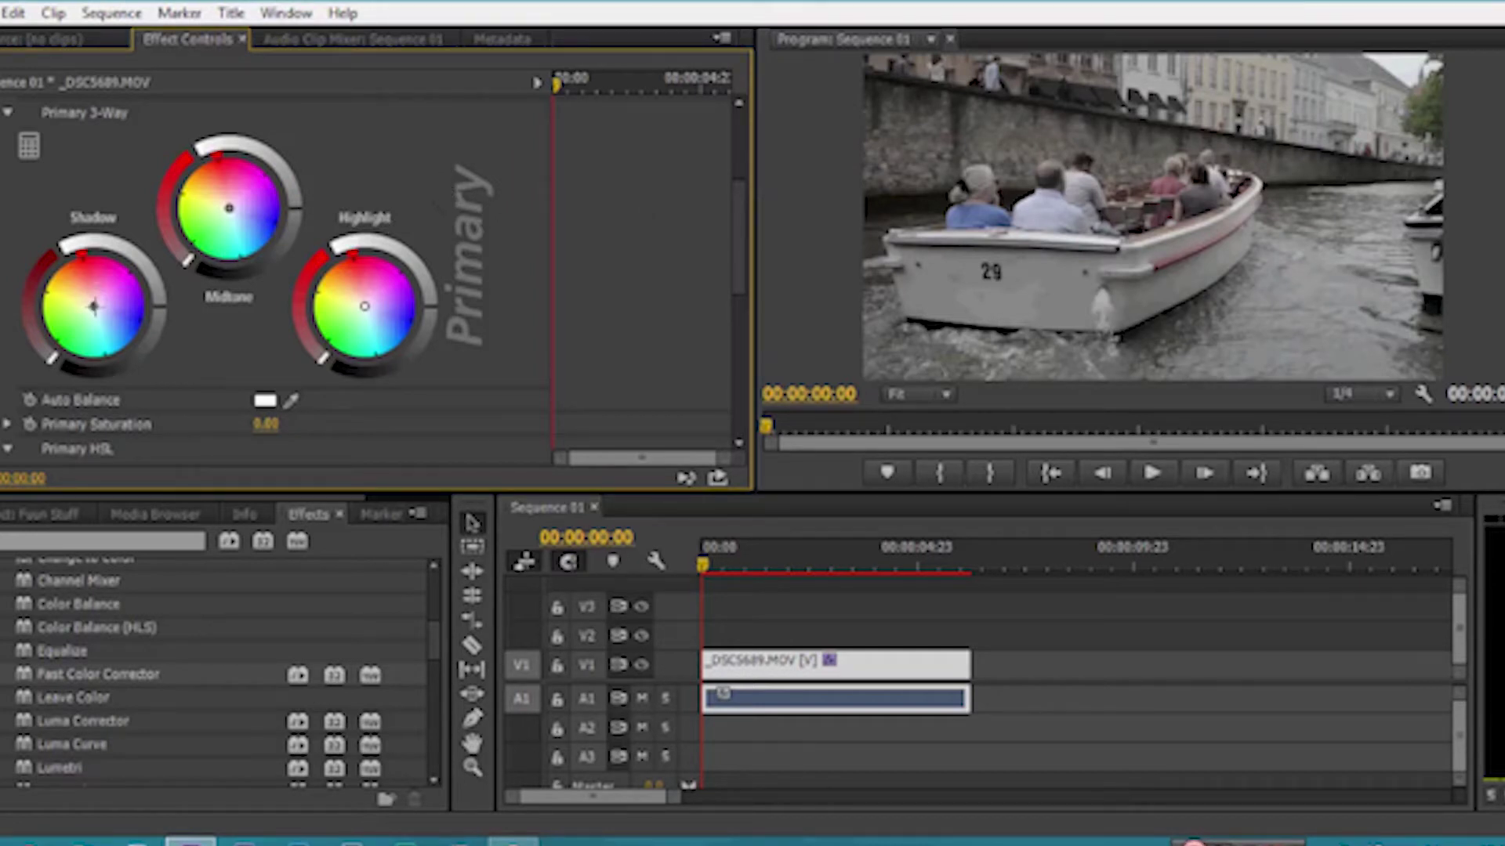
pyautogui.moveTo(94, 307); pyautogui.dragTo(114, 319)
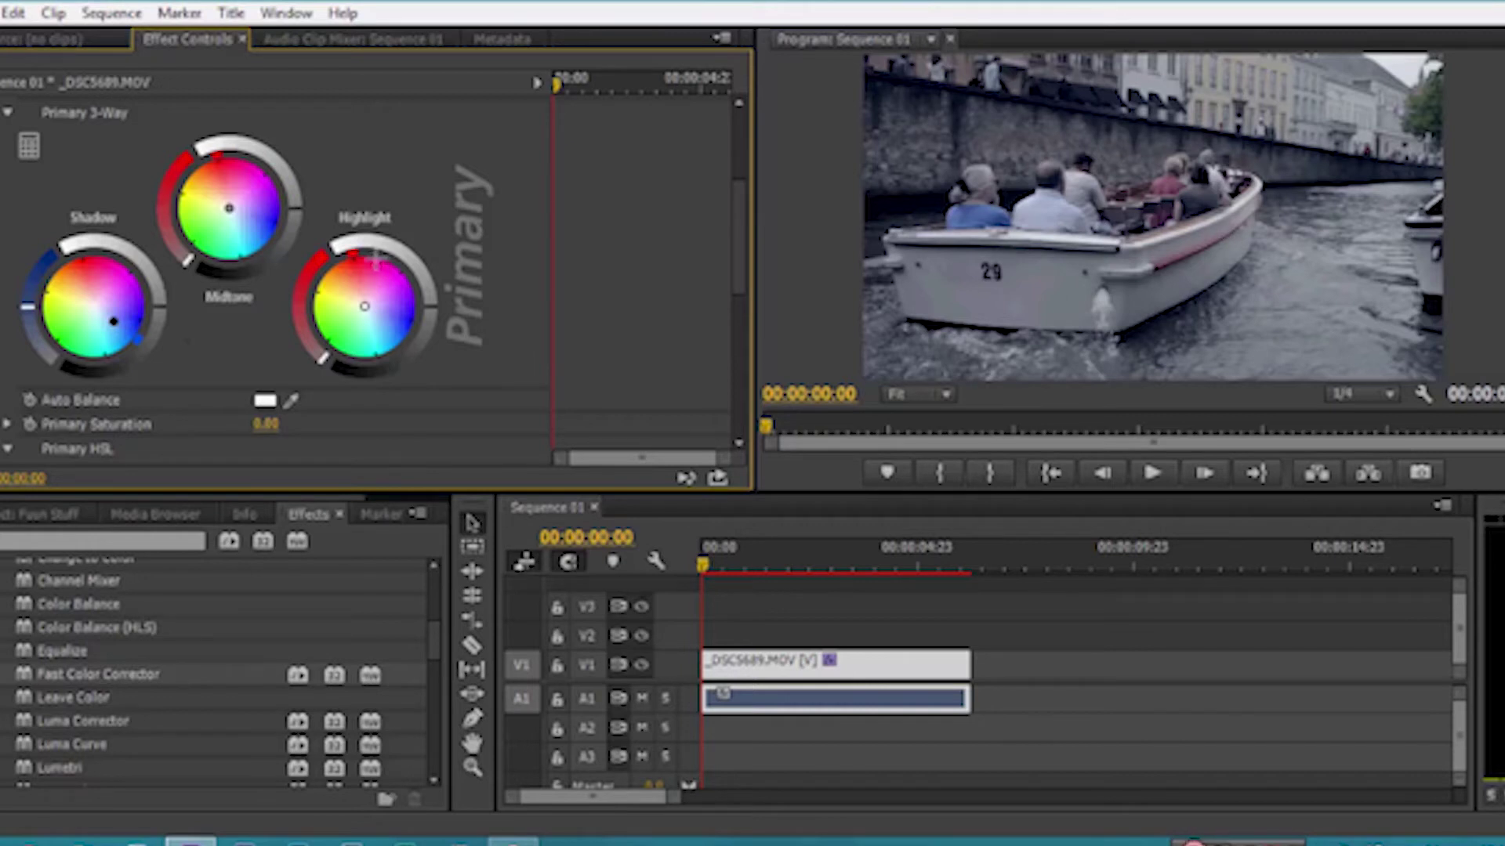
pyautogui.moveTo(229, 208); pyautogui.dragTo(220, 202)
pyautogui.moveTo(216, 196); pyautogui.dragTo(210, 186)
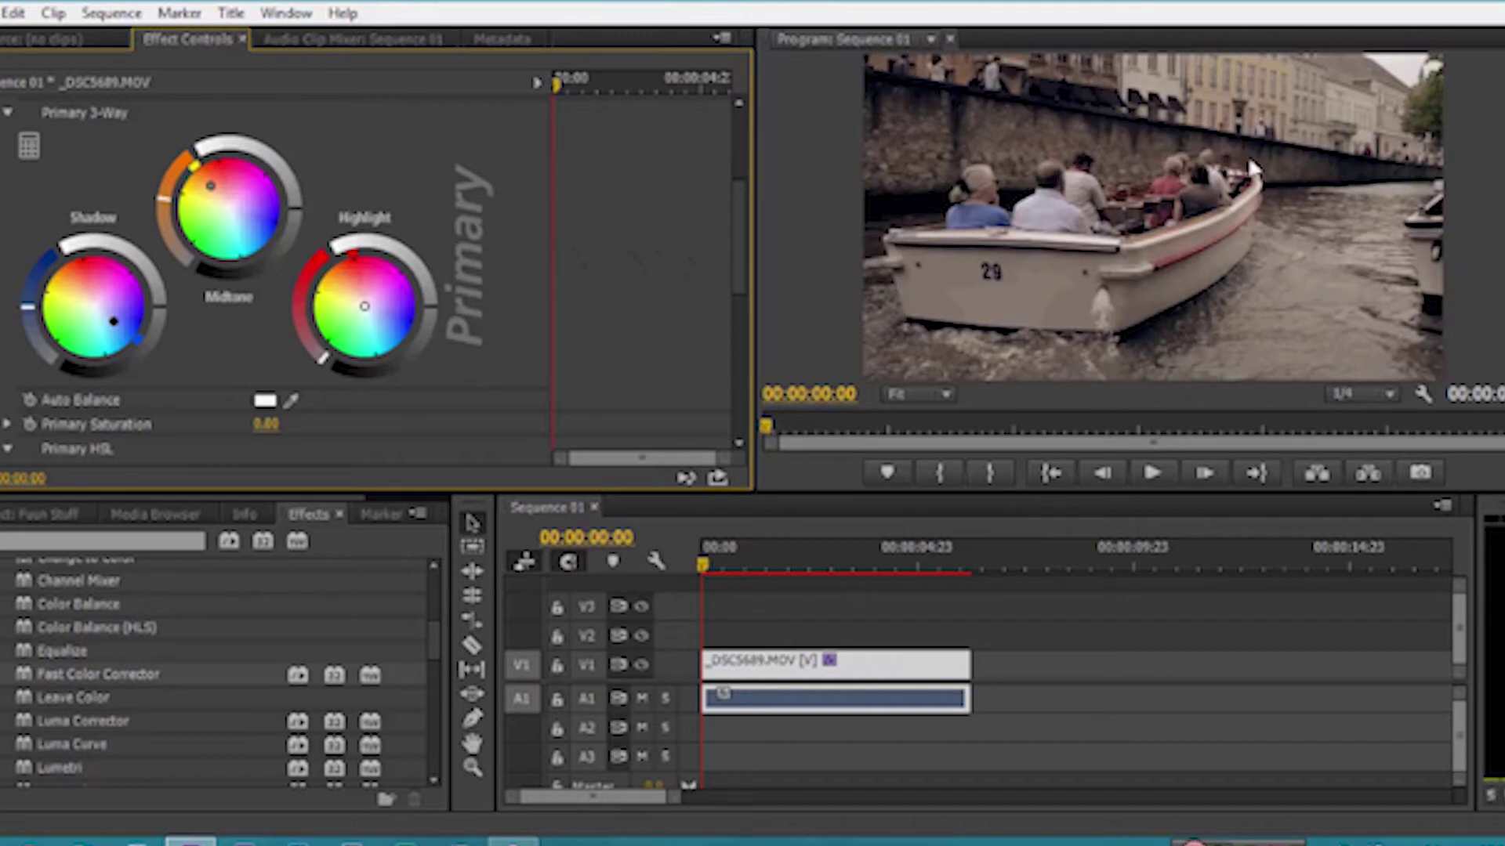
# Set Primary Saturation to 100 and adjust the 3-Way brightness rings to darken the midtones and brighten the highlights
pyautogui.moveTo(736, 218); pyautogui.dragTo(736, 238)
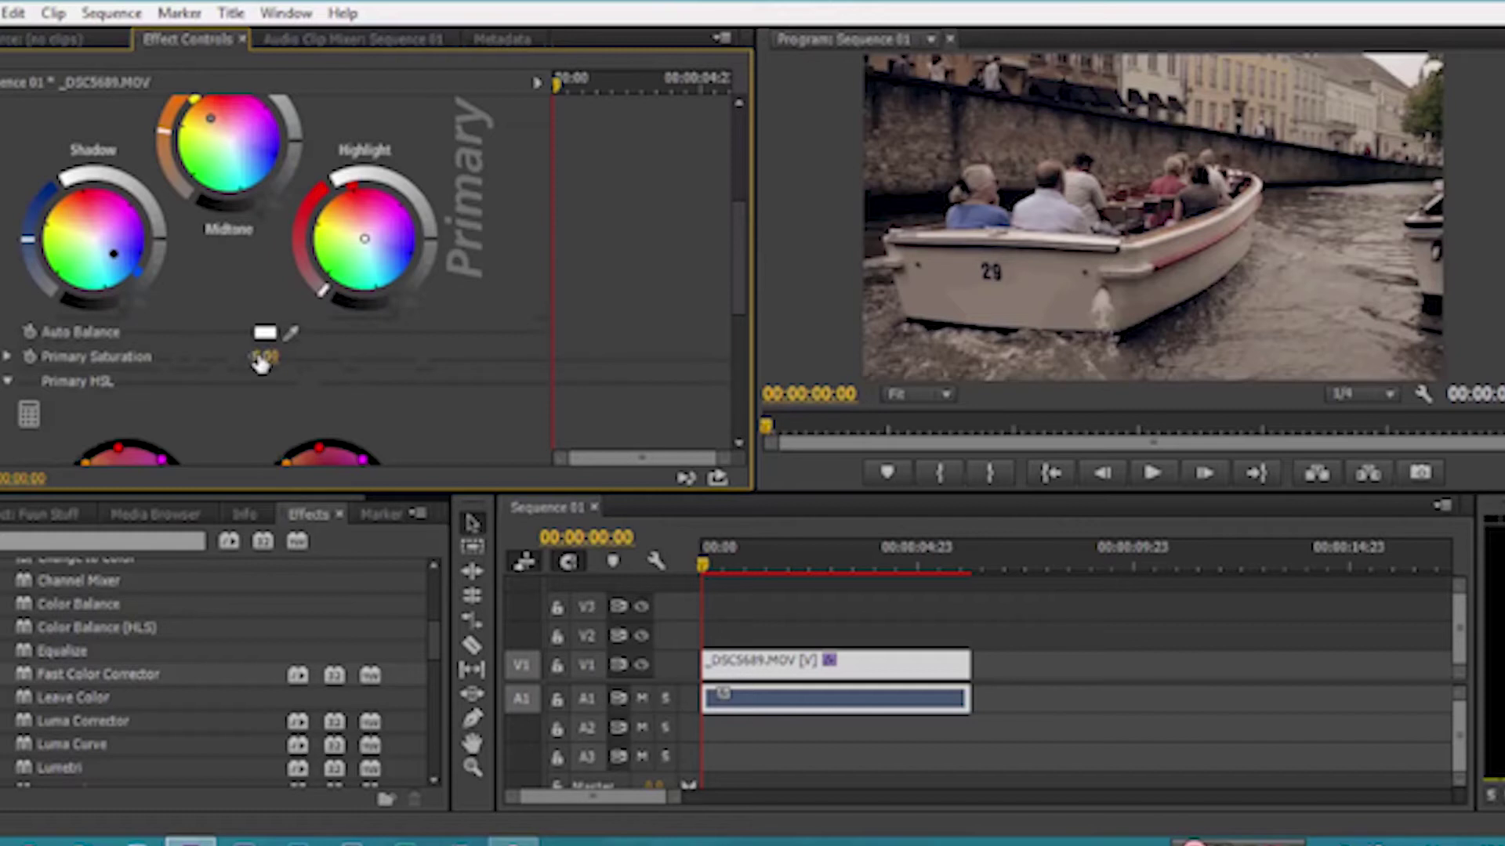
pyautogui.moveTo(260, 360); pyautogui.dragTo(340, 360)
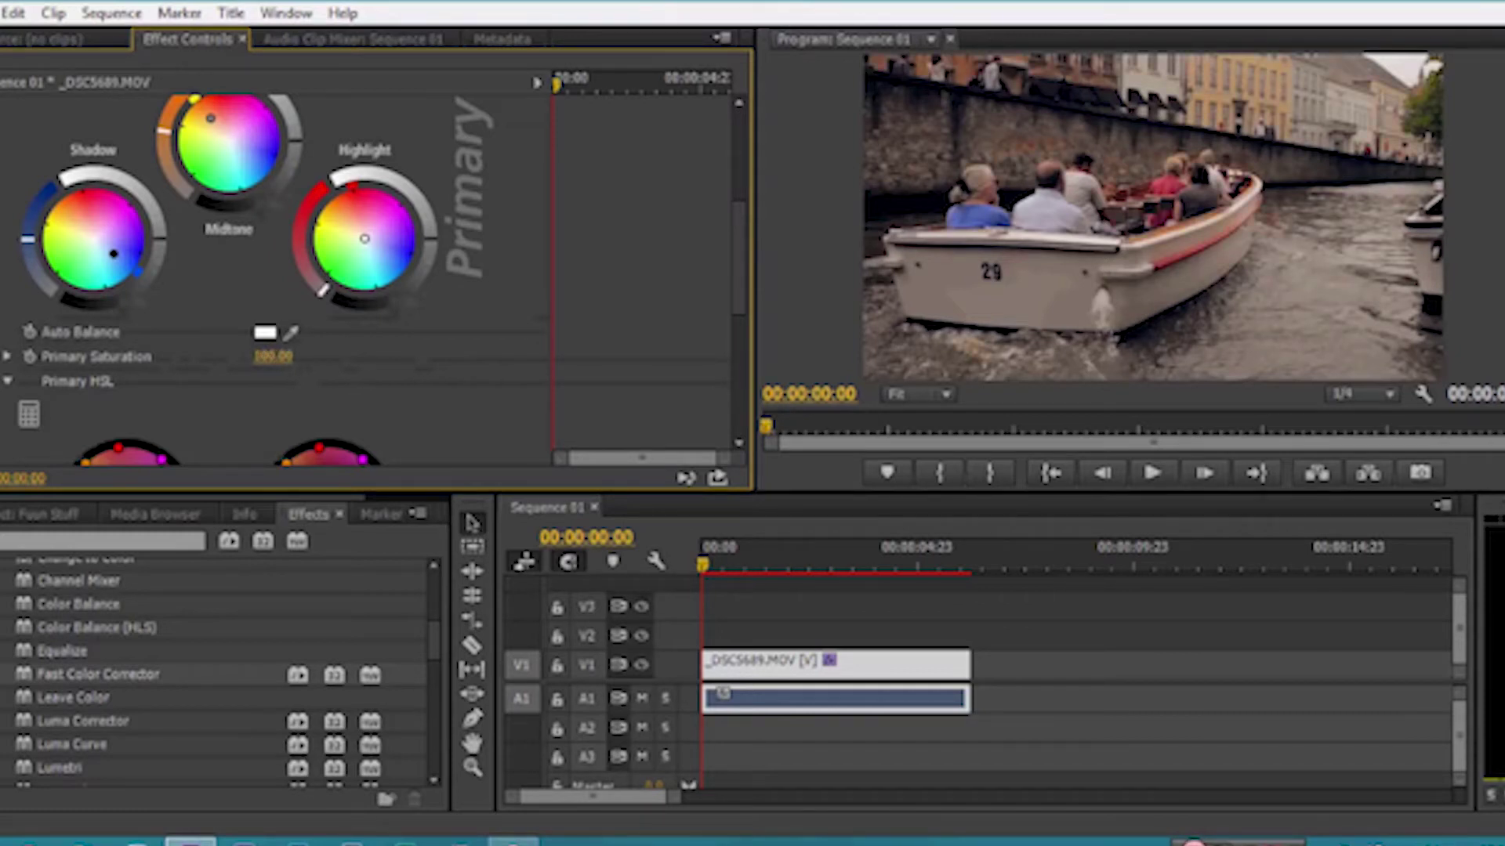
pyautogui.moveTo(736, 277); pyautogui.dragTo(736, 251)
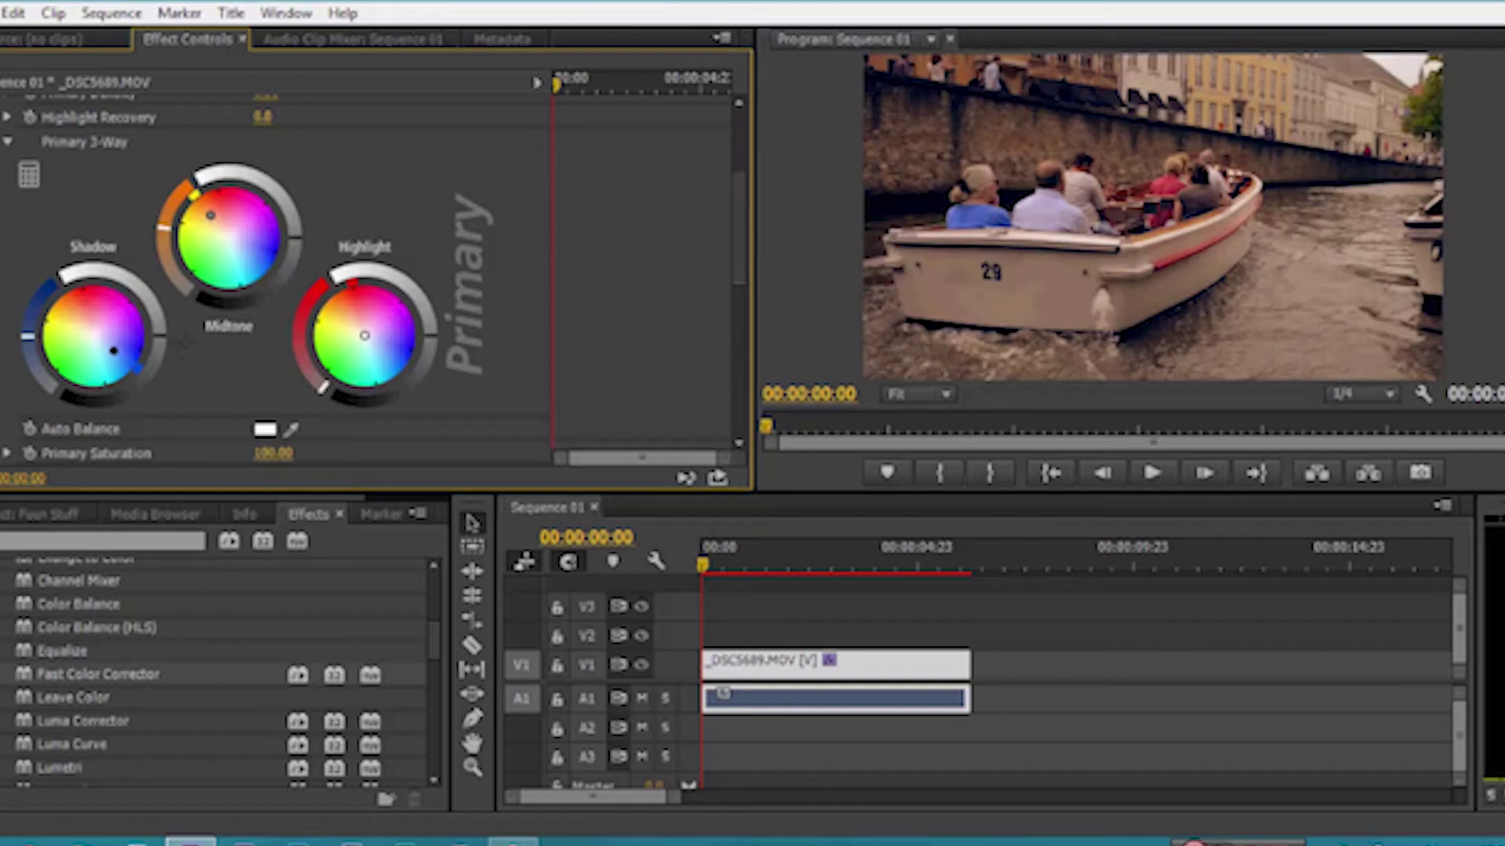
pyautogui.moveTo(161, 337); pyautogui.dragTo(160, 348)
pyautogui.moveTo(295, 242); pyautogui.dragTo(292, 258)
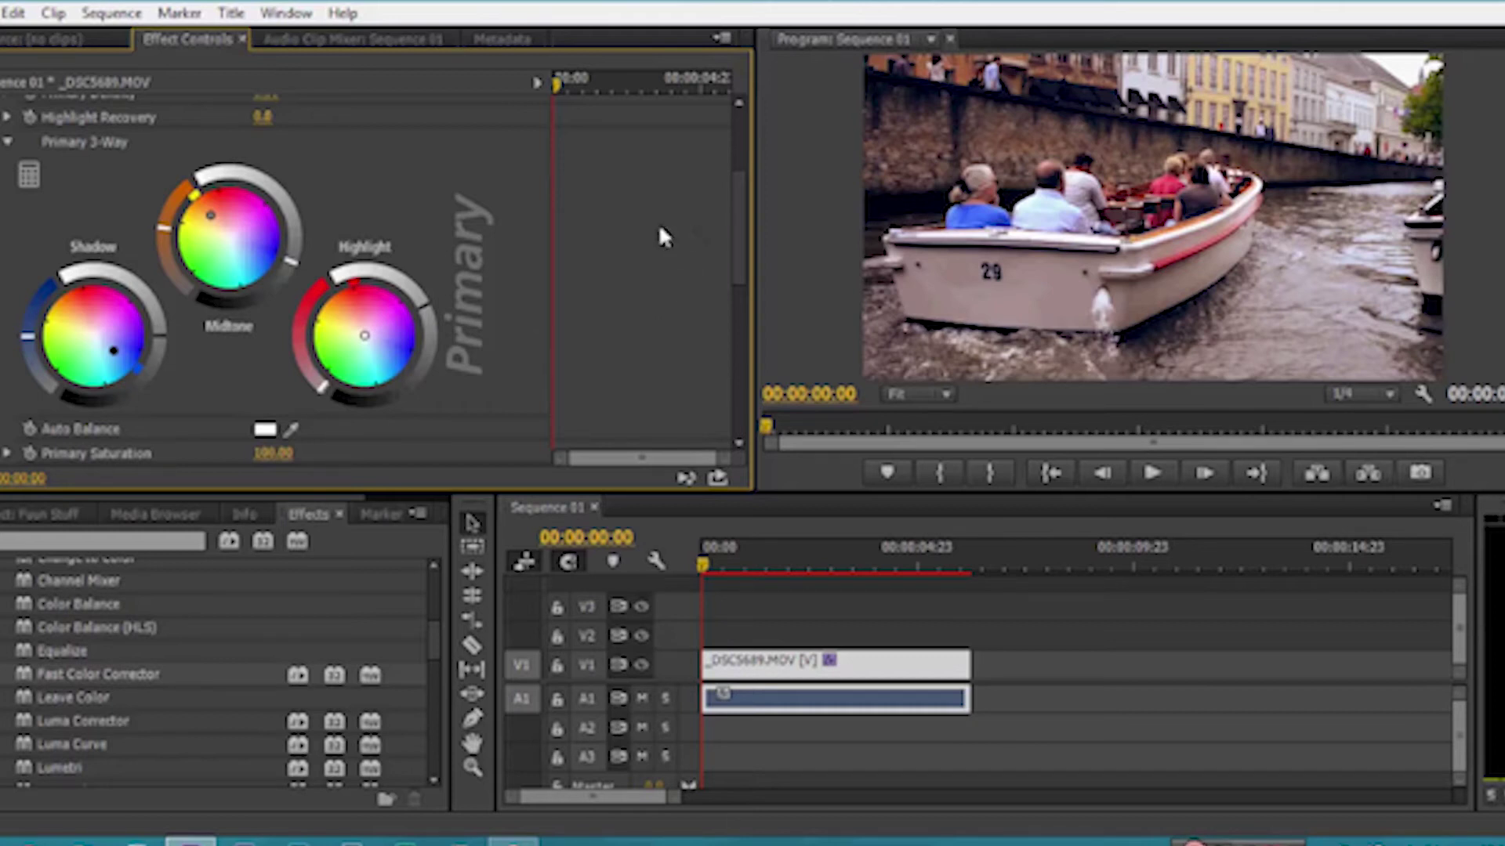
# Disable and re-enable the Colorista II effect to compare the clip before and after grading
pyautogui.moveTo(743, 243); pyautogui.dragTo(745, 165)
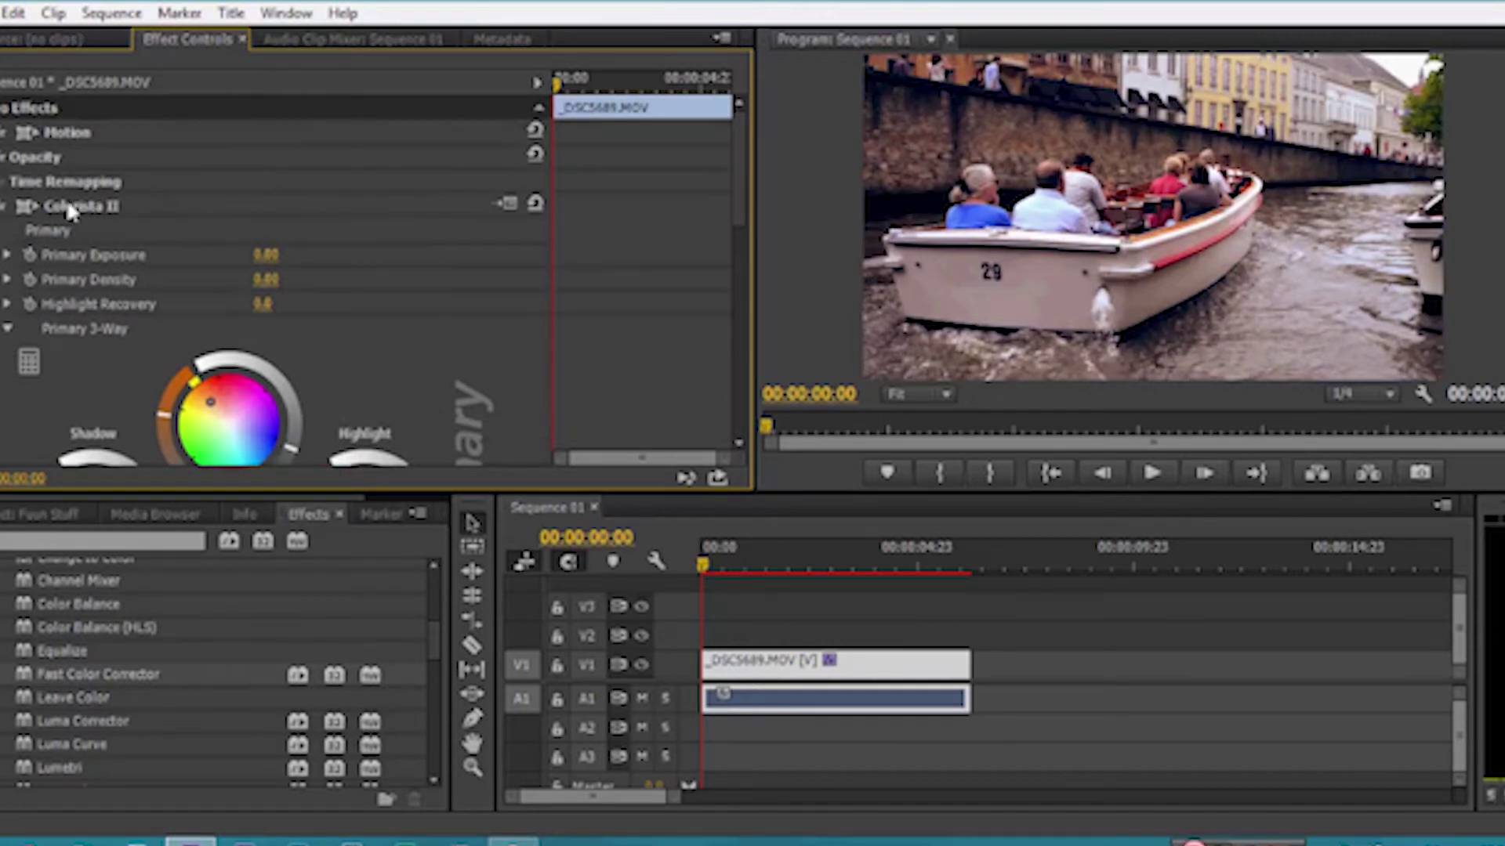
pyautogui.click(3, 206)
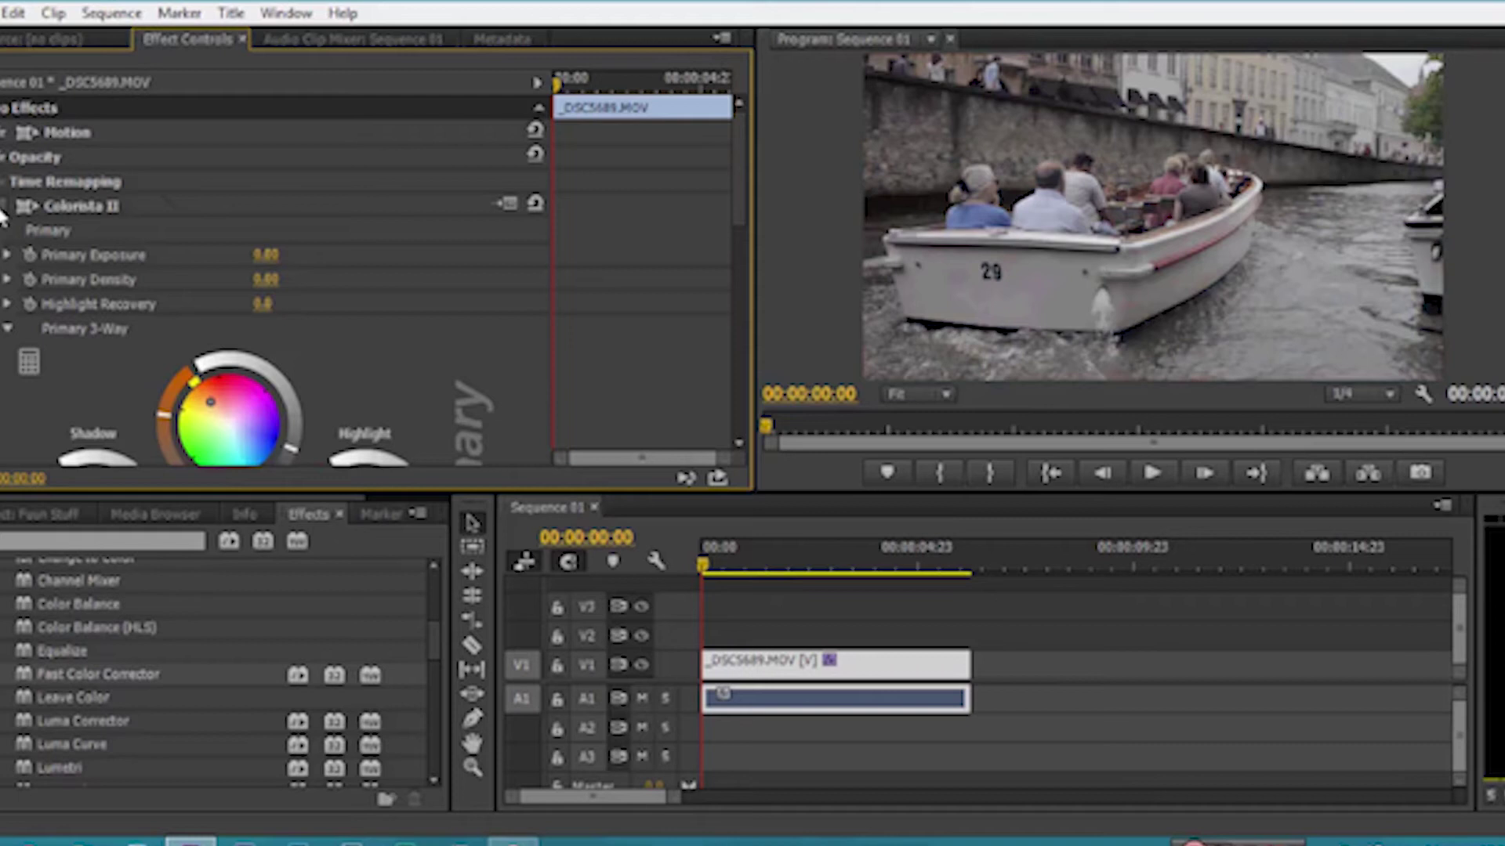
pyautogui.click(3, 206)
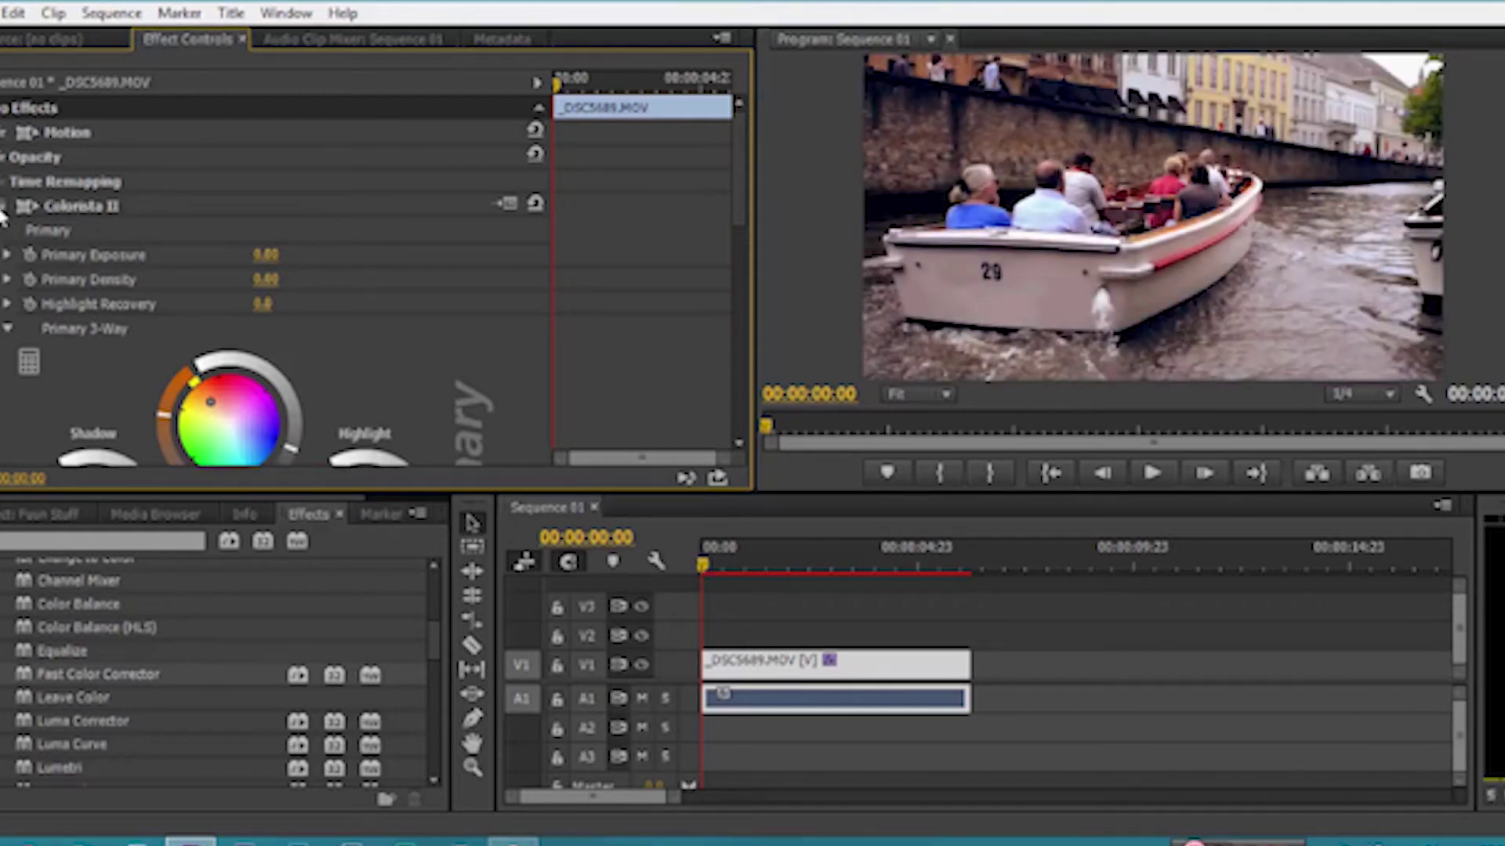
pyautogui.moveTo(743, 181); pyautogui.dragTo(746, 260)
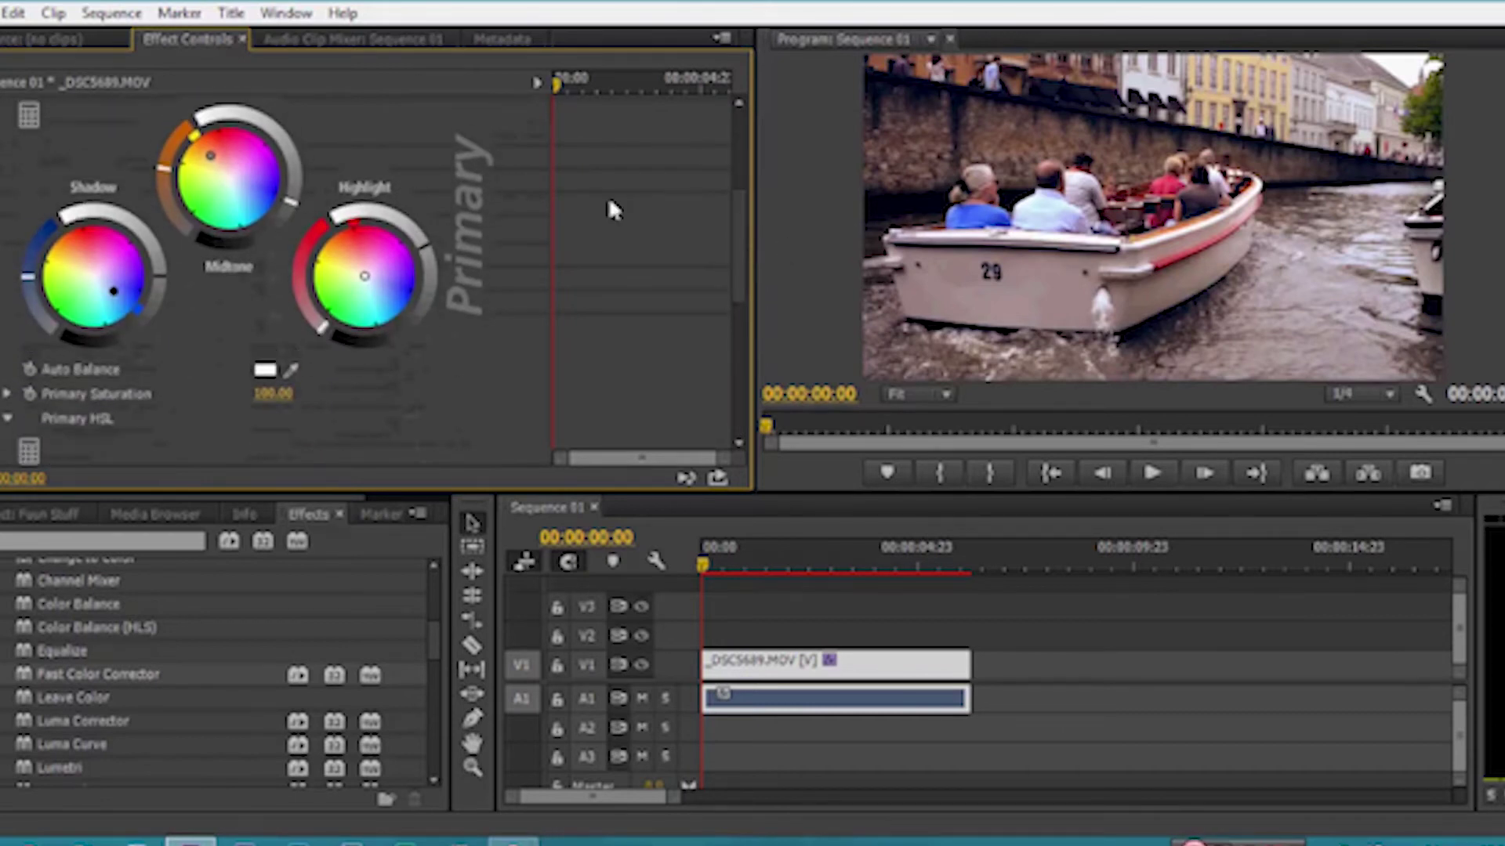
pyautogui.moveTo(738, 199); pyautogui.dragTo(738, 116)
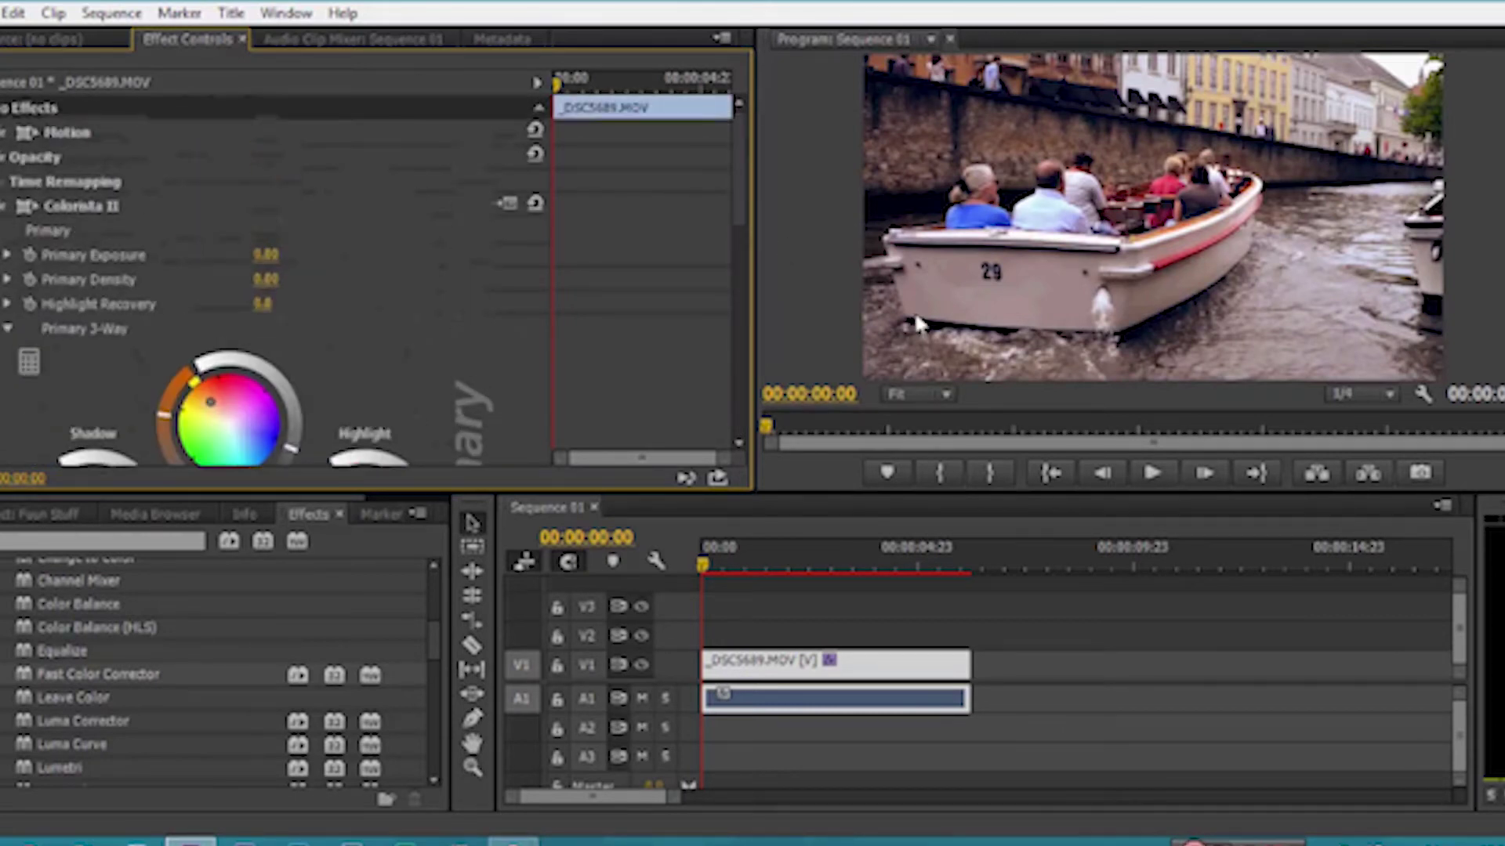
# Magnify the program preview to 150% and pan it to the dark canal wall beside the woman in blue
pyautogui.click(934, 394)
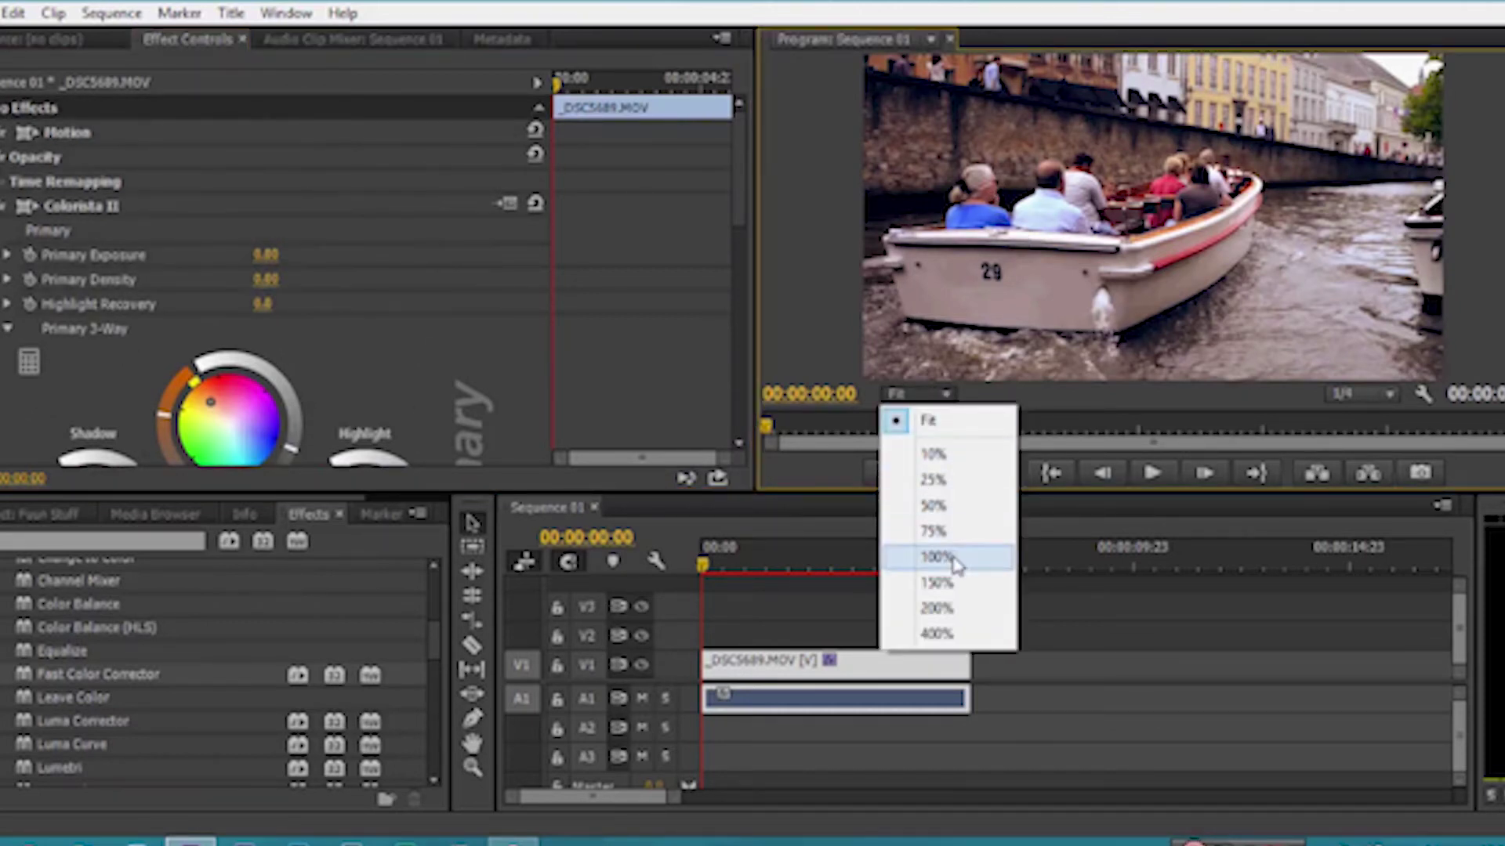
pyautogui.click(937, 583)
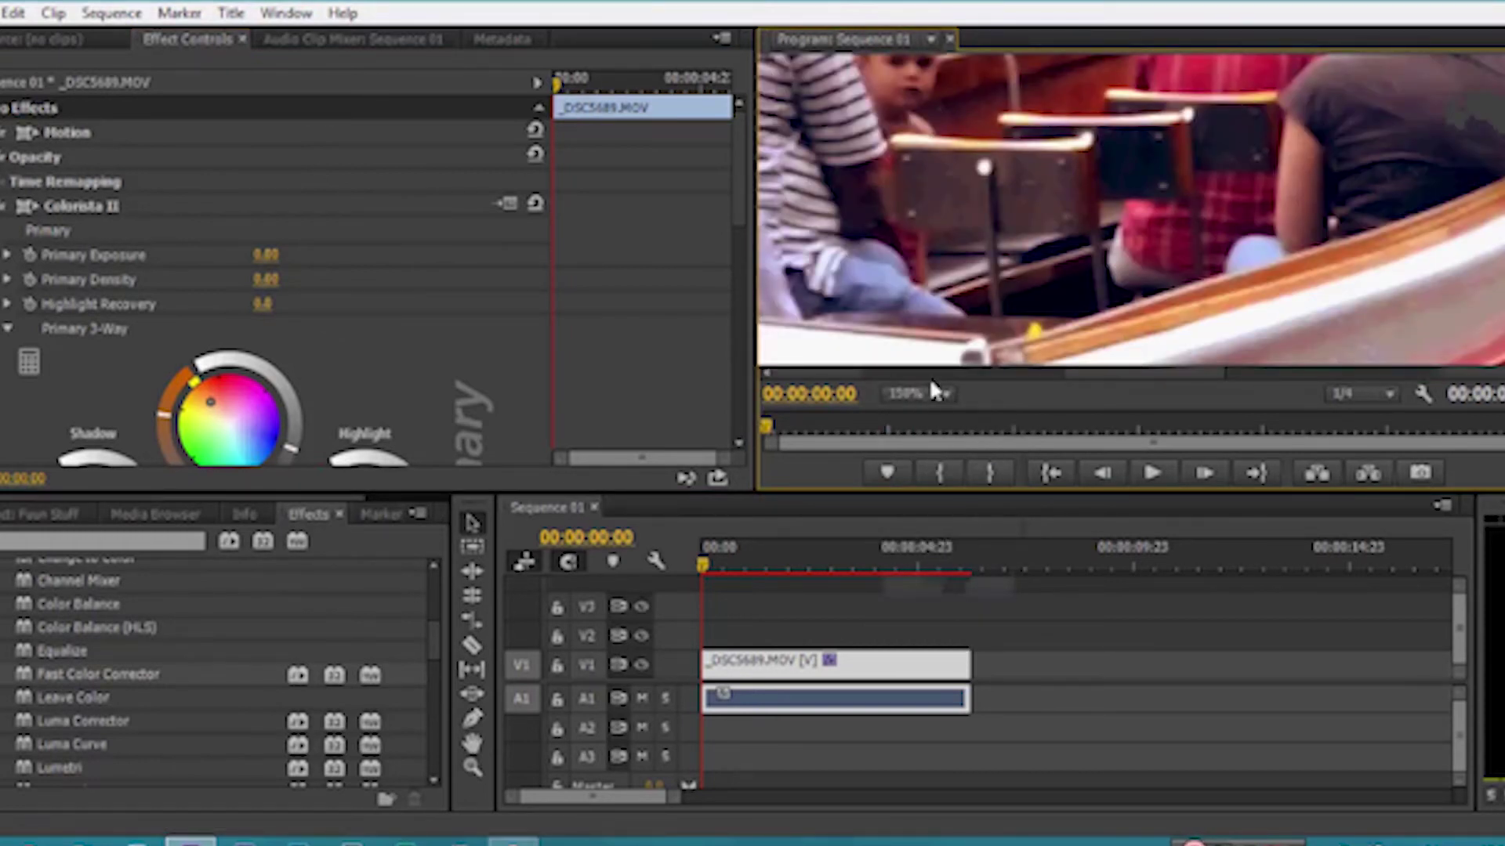
pyautogui.press('h')
pyautogui.moveTo(920, 232); pyautogui.dragTo(1068, 175)
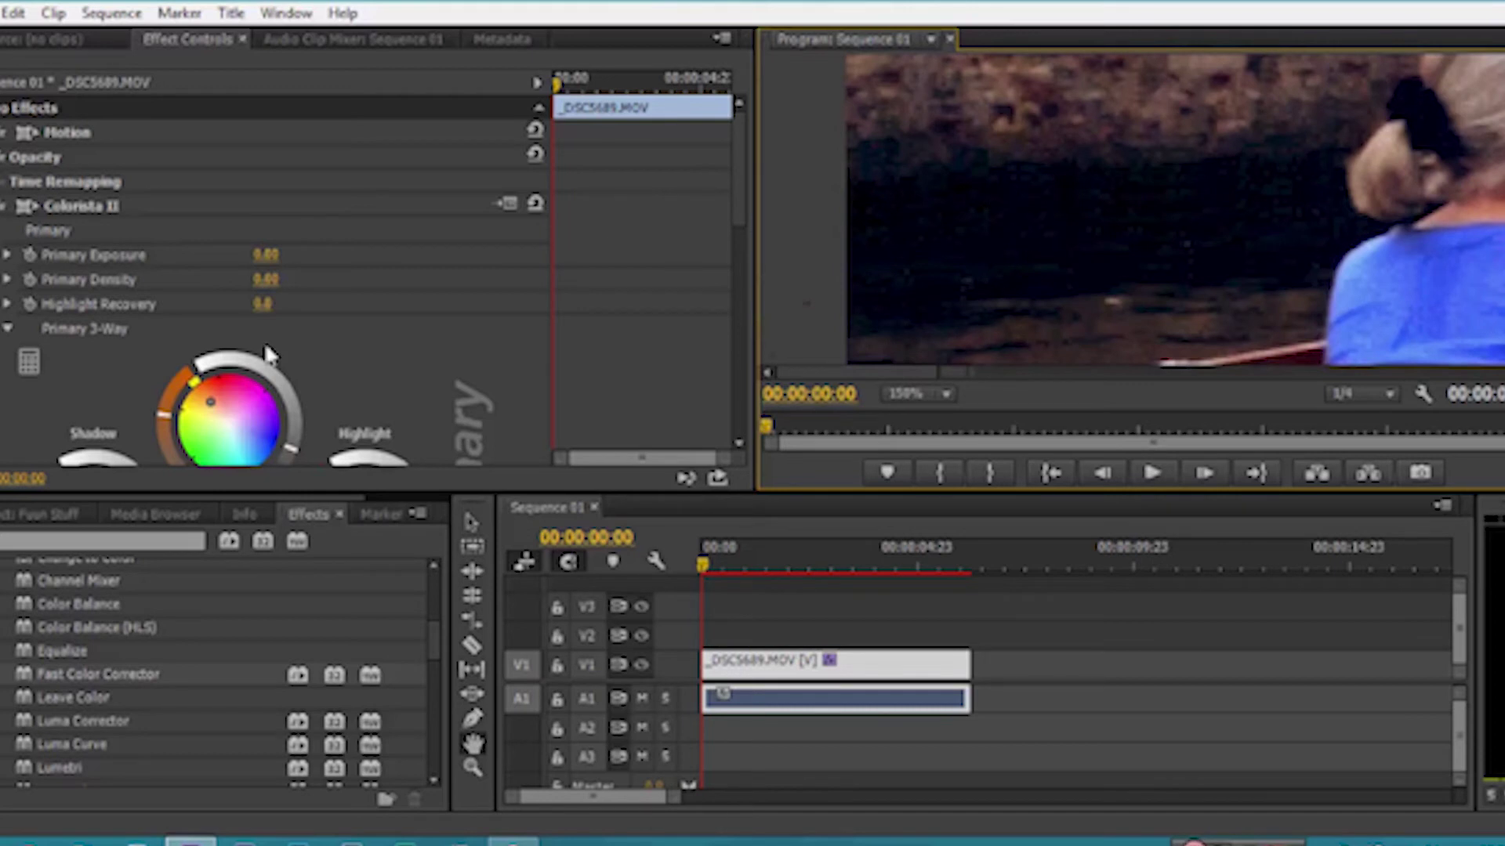
# Return to the Selection tool and toggle Colorista II off and on to compare the dark areas in the magnified preview
pyautogui.click(741, 181)
pyautogui.scroll(-3, 729, 207)
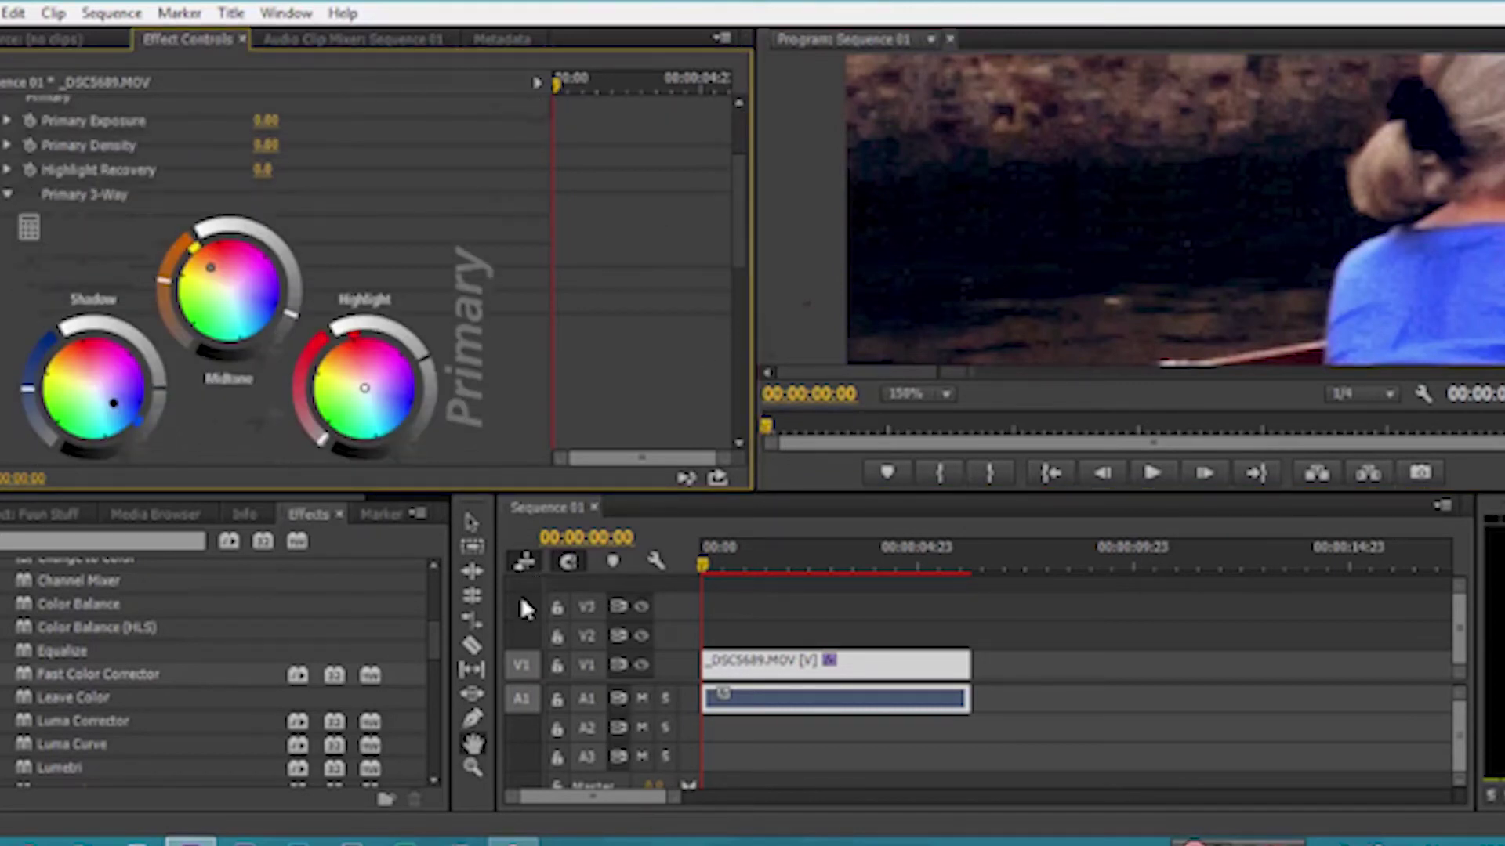
pyautogui.scroll(3, 739, 212)
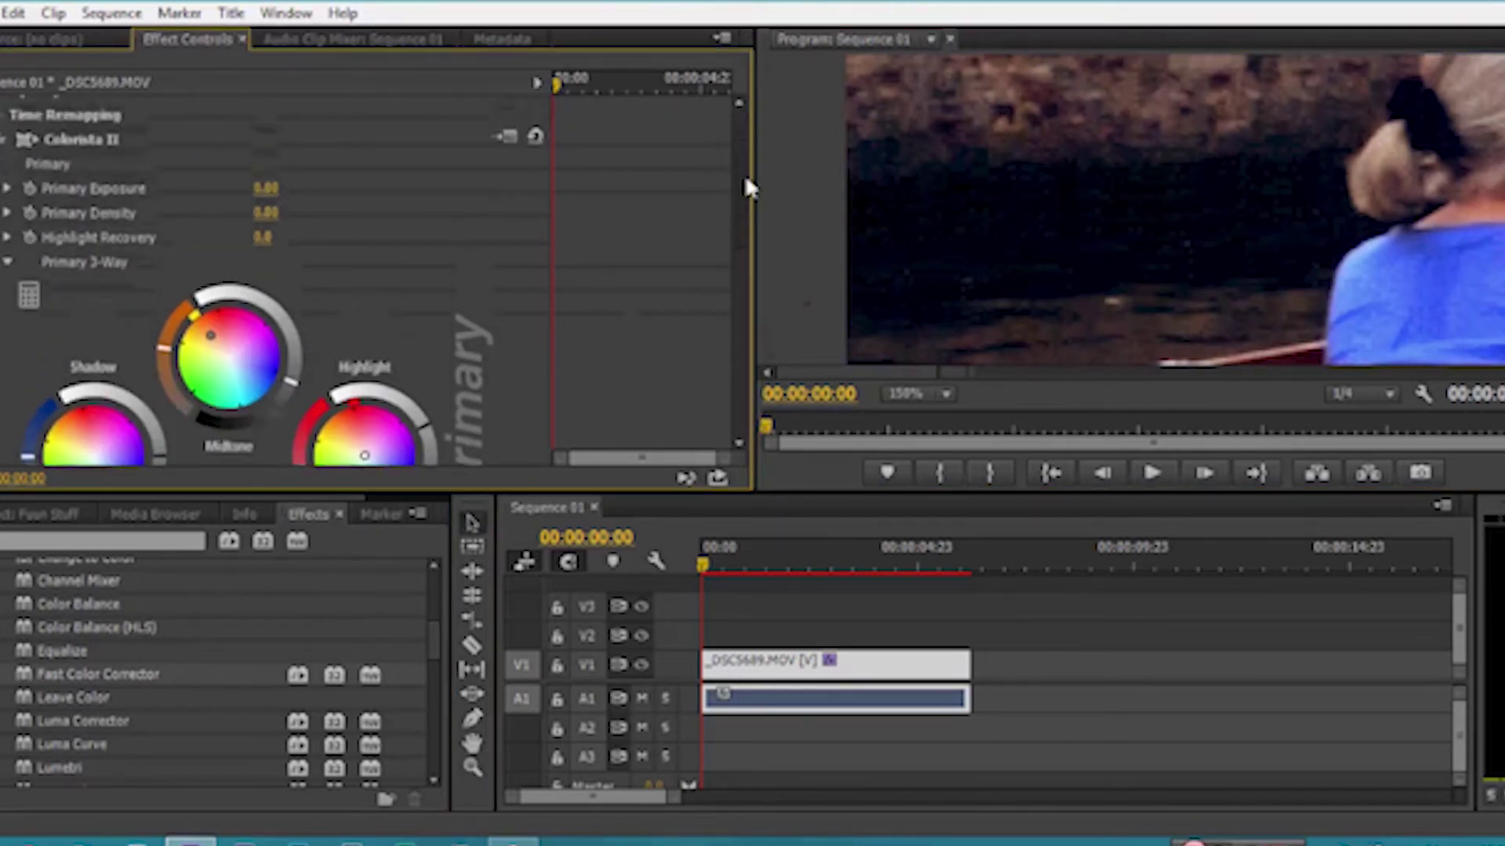
pyautogui.click(4, 177)
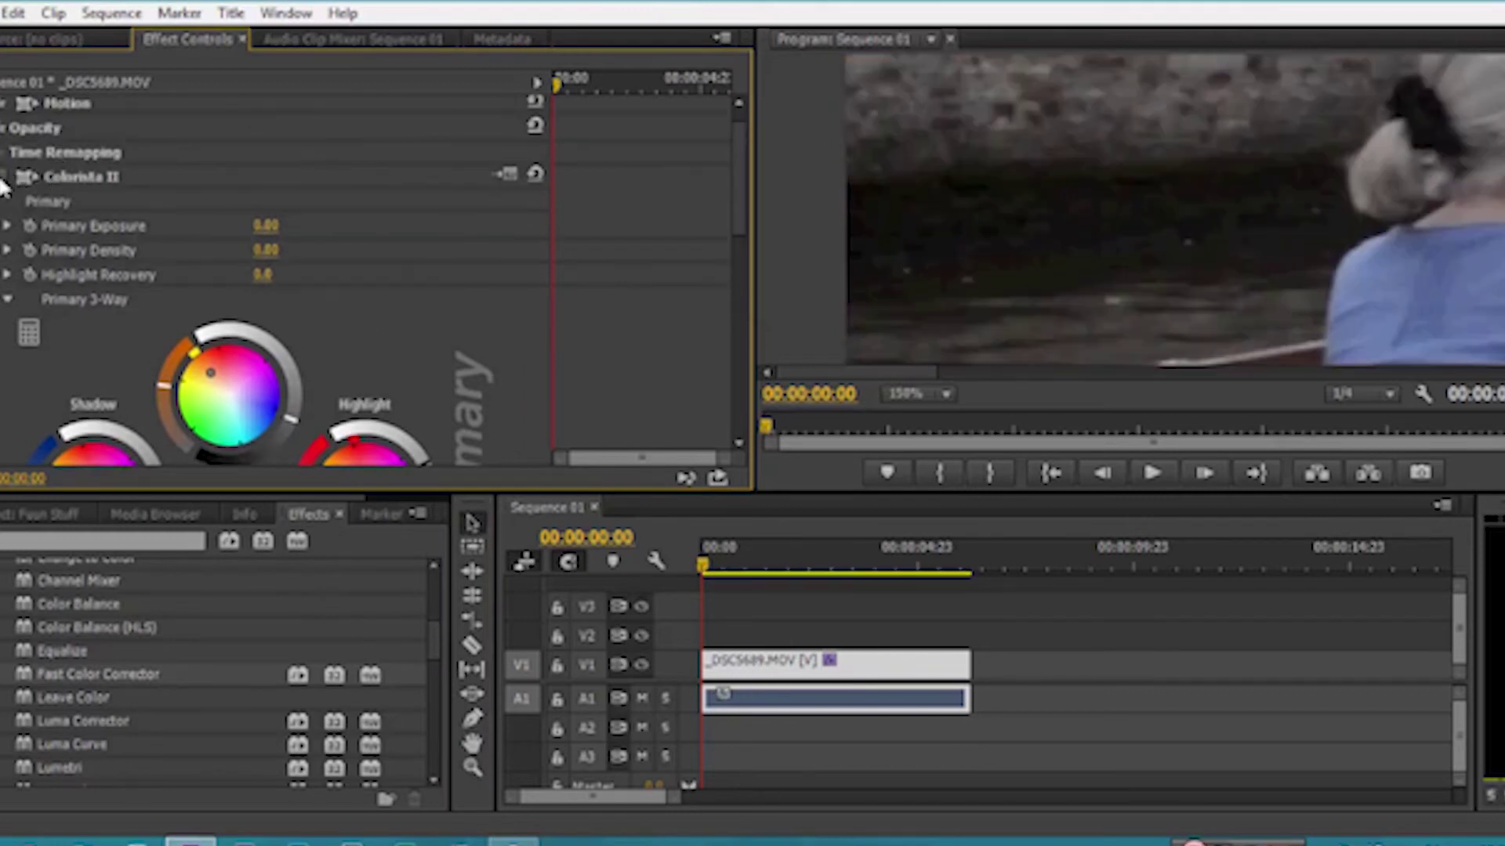
pyautogui.click(3, 179)
pyautogui.click(4, 178)
pyautogui.click(4, 179)
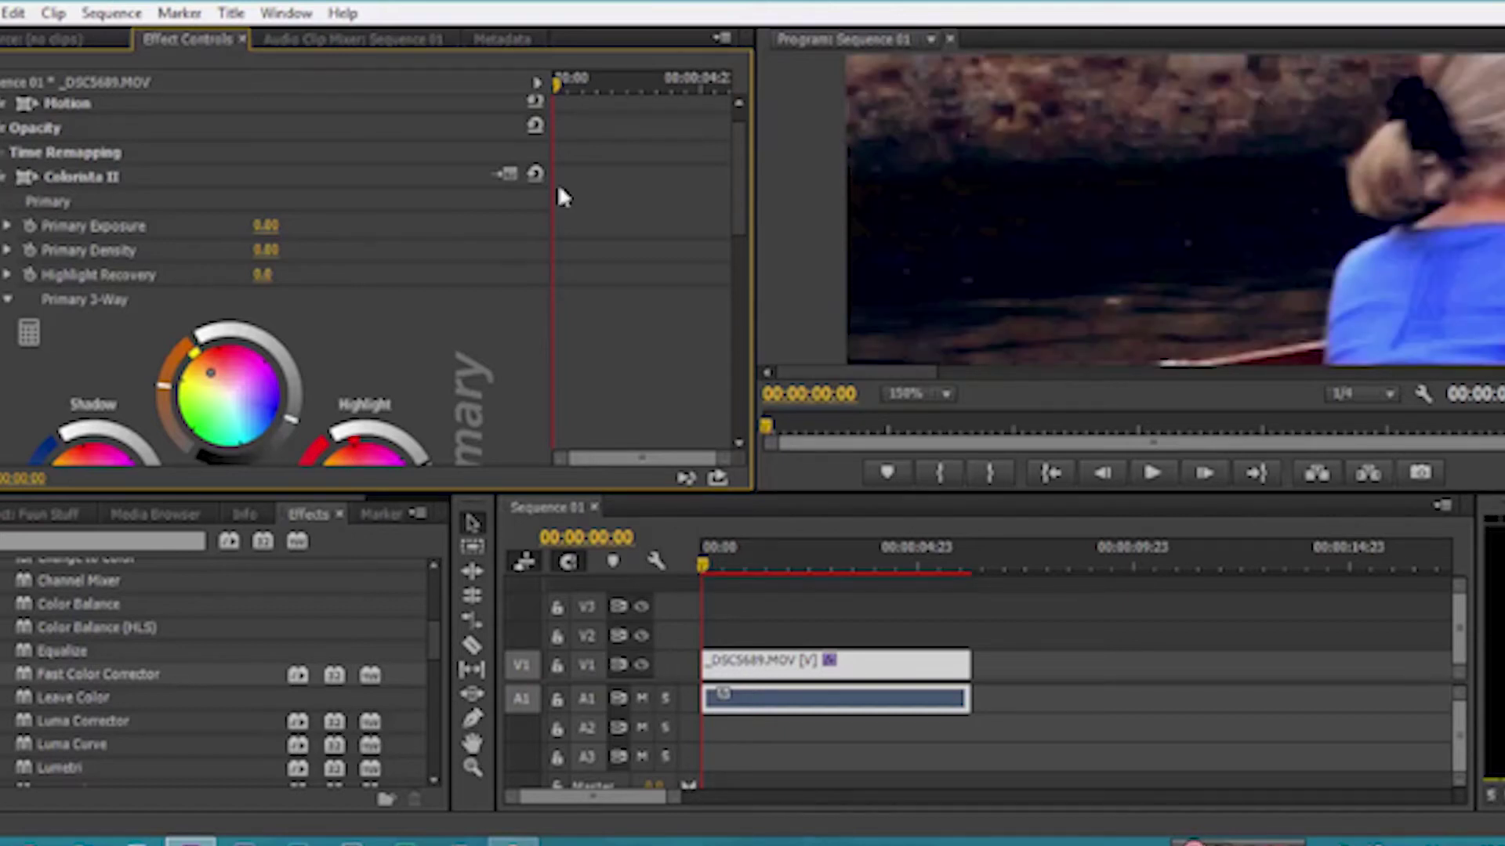
# Brighten the shadows slightly with the Shadow wheel's brightness ring in Colorista II's Primary 3-Way
pyautogui.moveTo(742, 175); pyautogui.dragTo(742, 223)
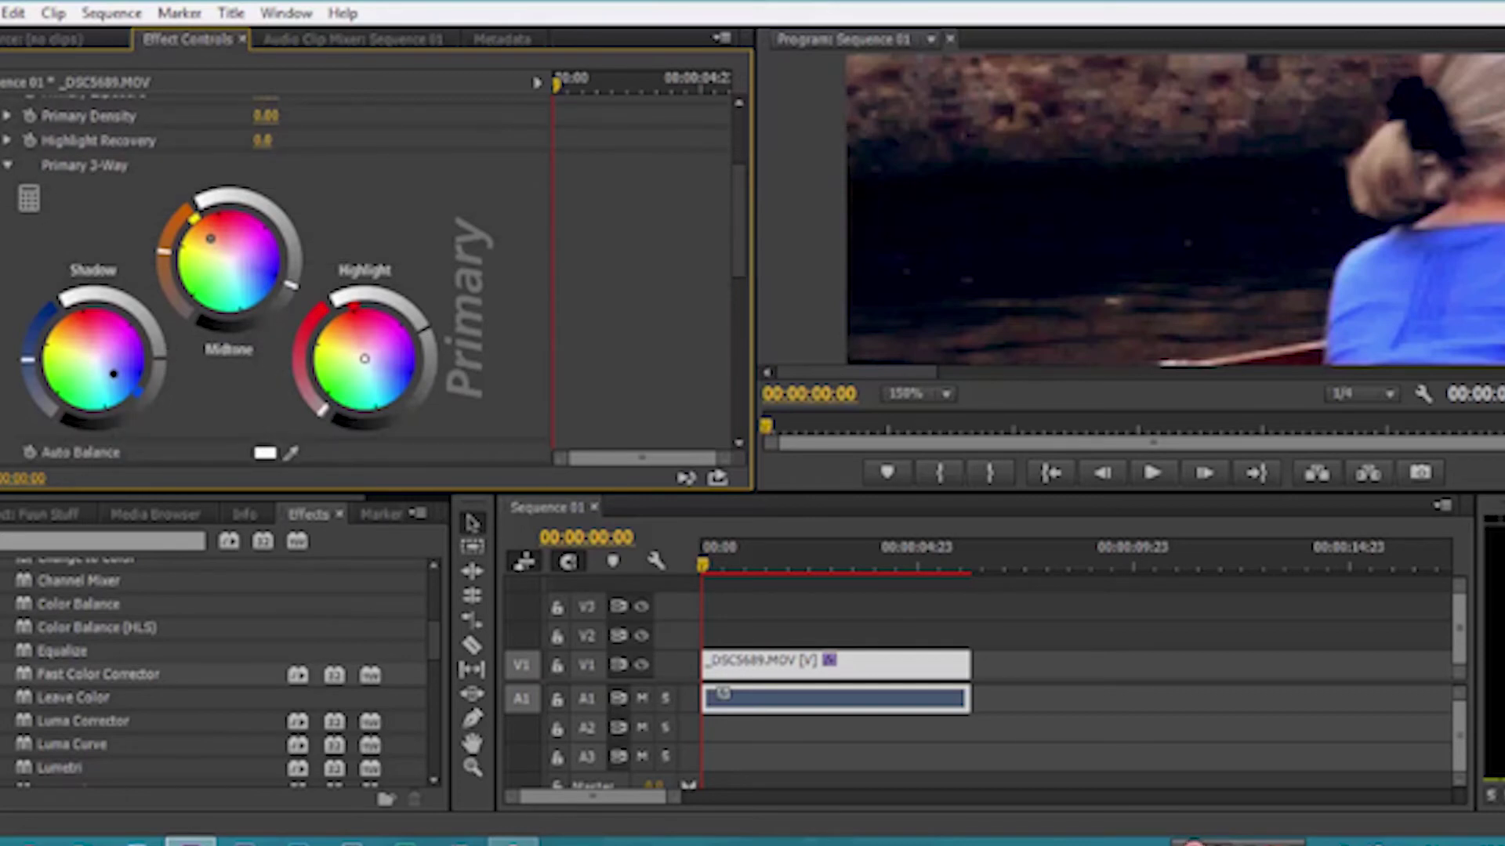
pyautogui.moveTo(162, 356); pyautogui.dragTo(156, 351)
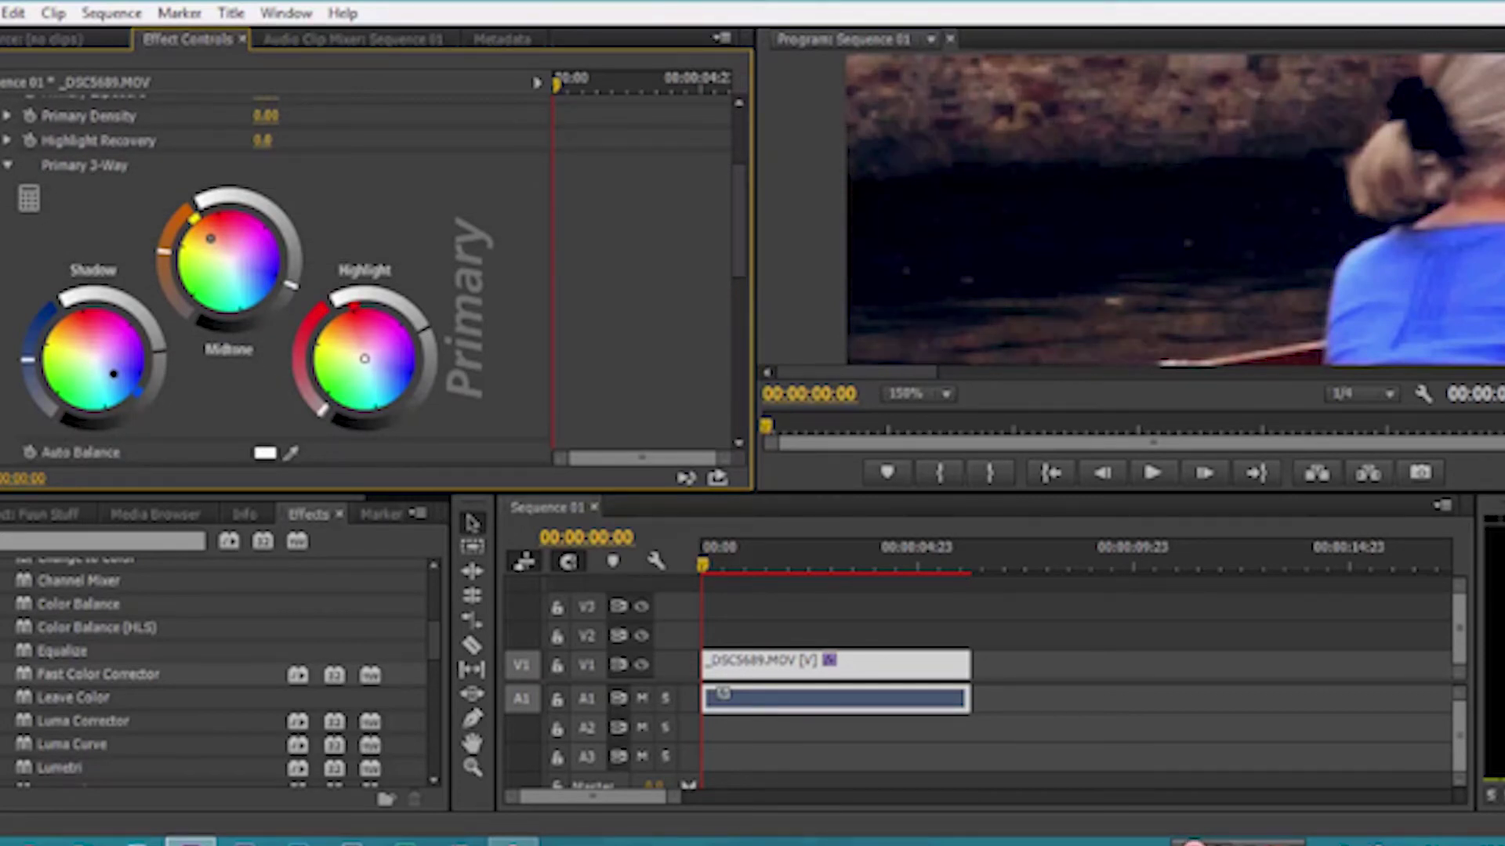
pyautogui.moveTo(156, 351); pyautogui.dragTo(156, 347)
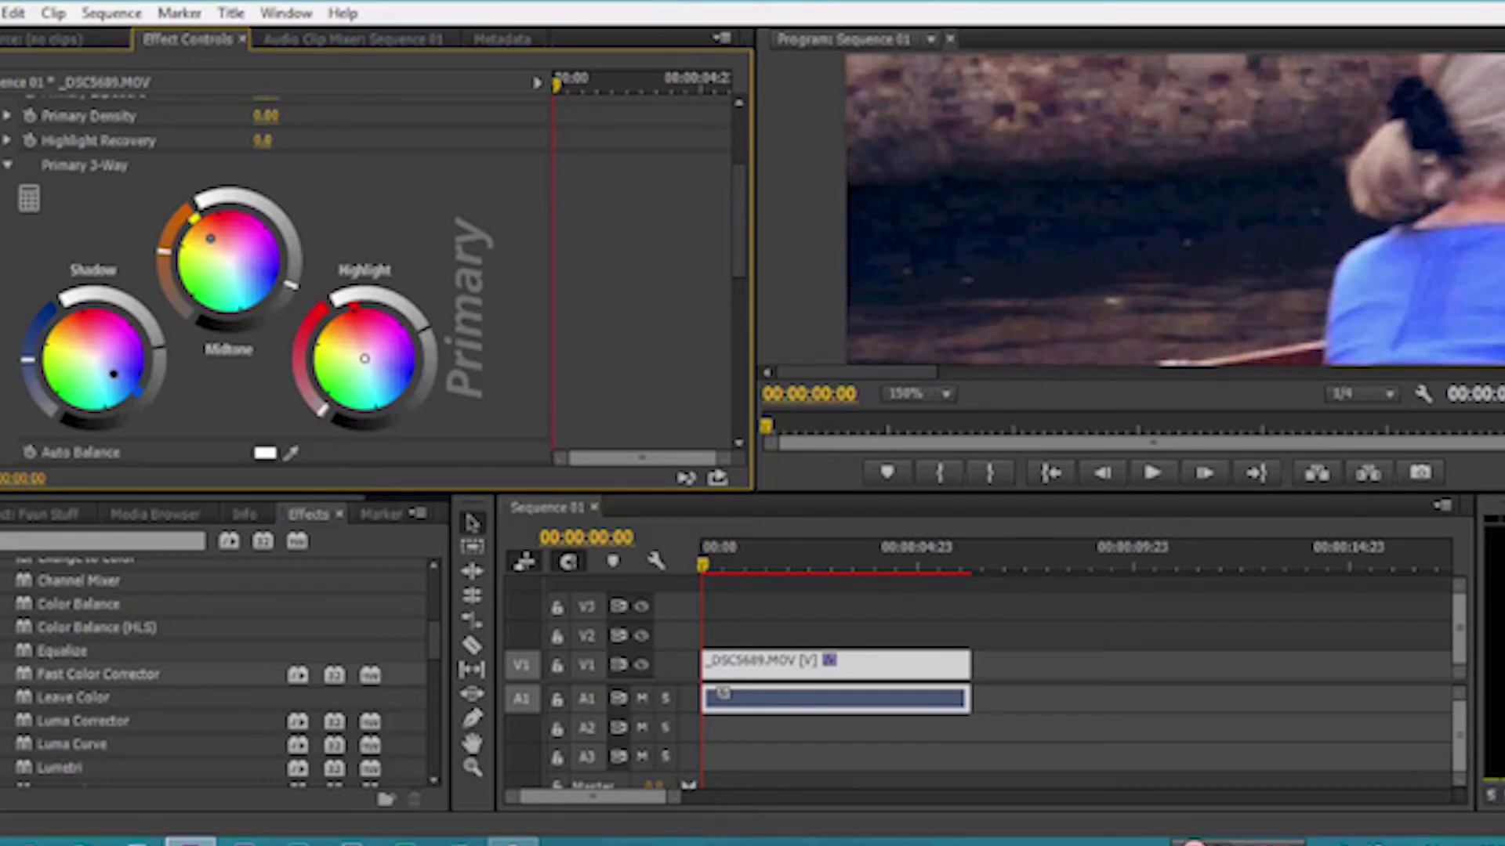
# Toggle Colorista II off and on to compare the shadow areas in the magnified preview
pyautogui.moveTo(743, 232); pyautogui.dragTo(741, 161)
pyautogui.click(4, 212)
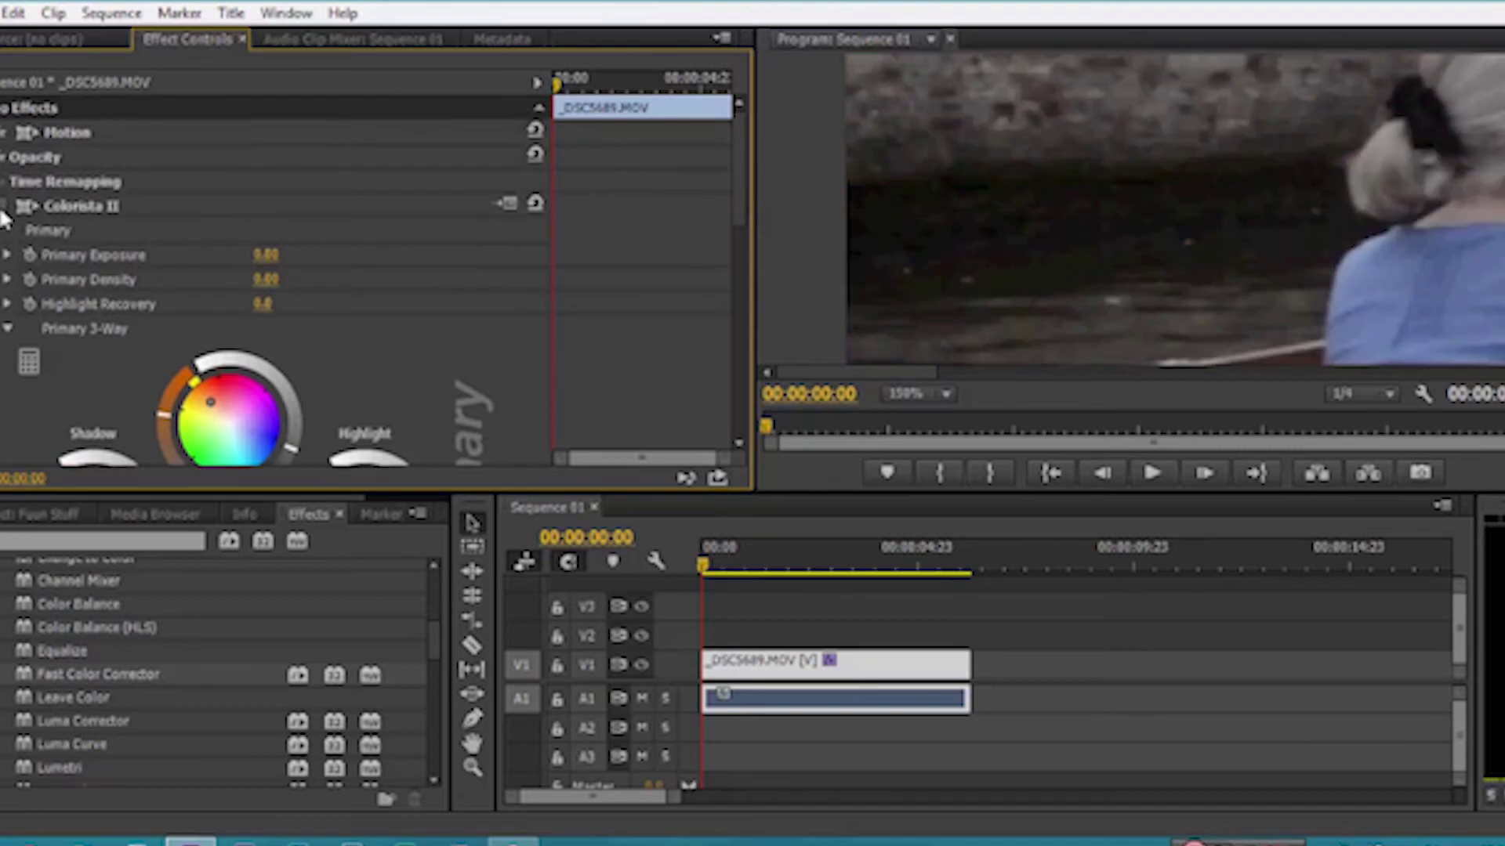
pyautogui.click(2, 210)
pyautogui.click(2, 210)
# Set the program preview zoom to Fit and re-enable the Colorista II effect
pyautogui.click(938, 396)
pyautogui.click(948, 424)
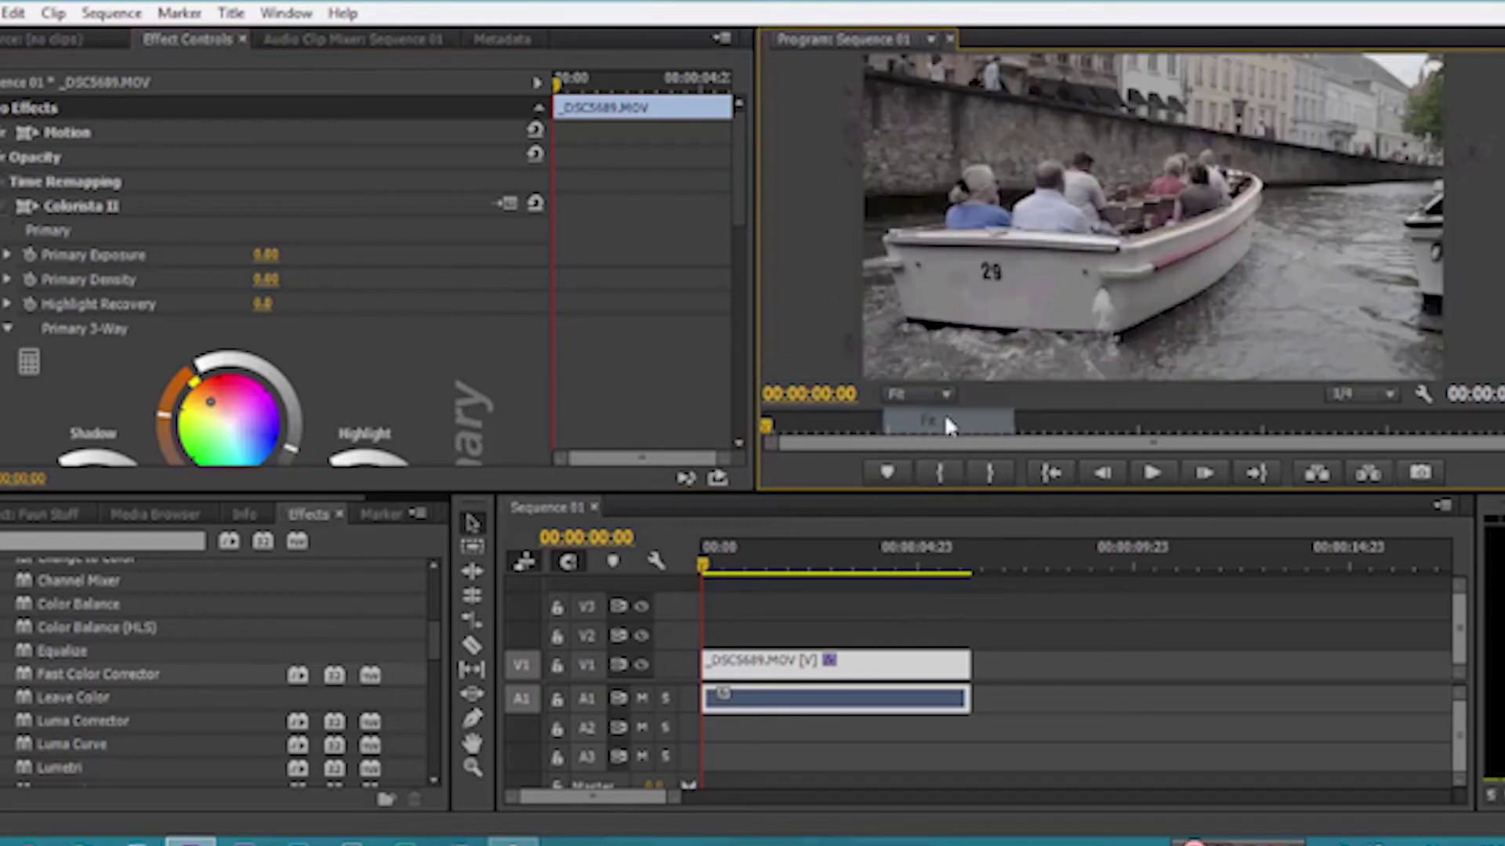
pyautogui.click(7, 209)
pyautogui.moveTo(740, 199); pyautogui.dragTo(736, 227)
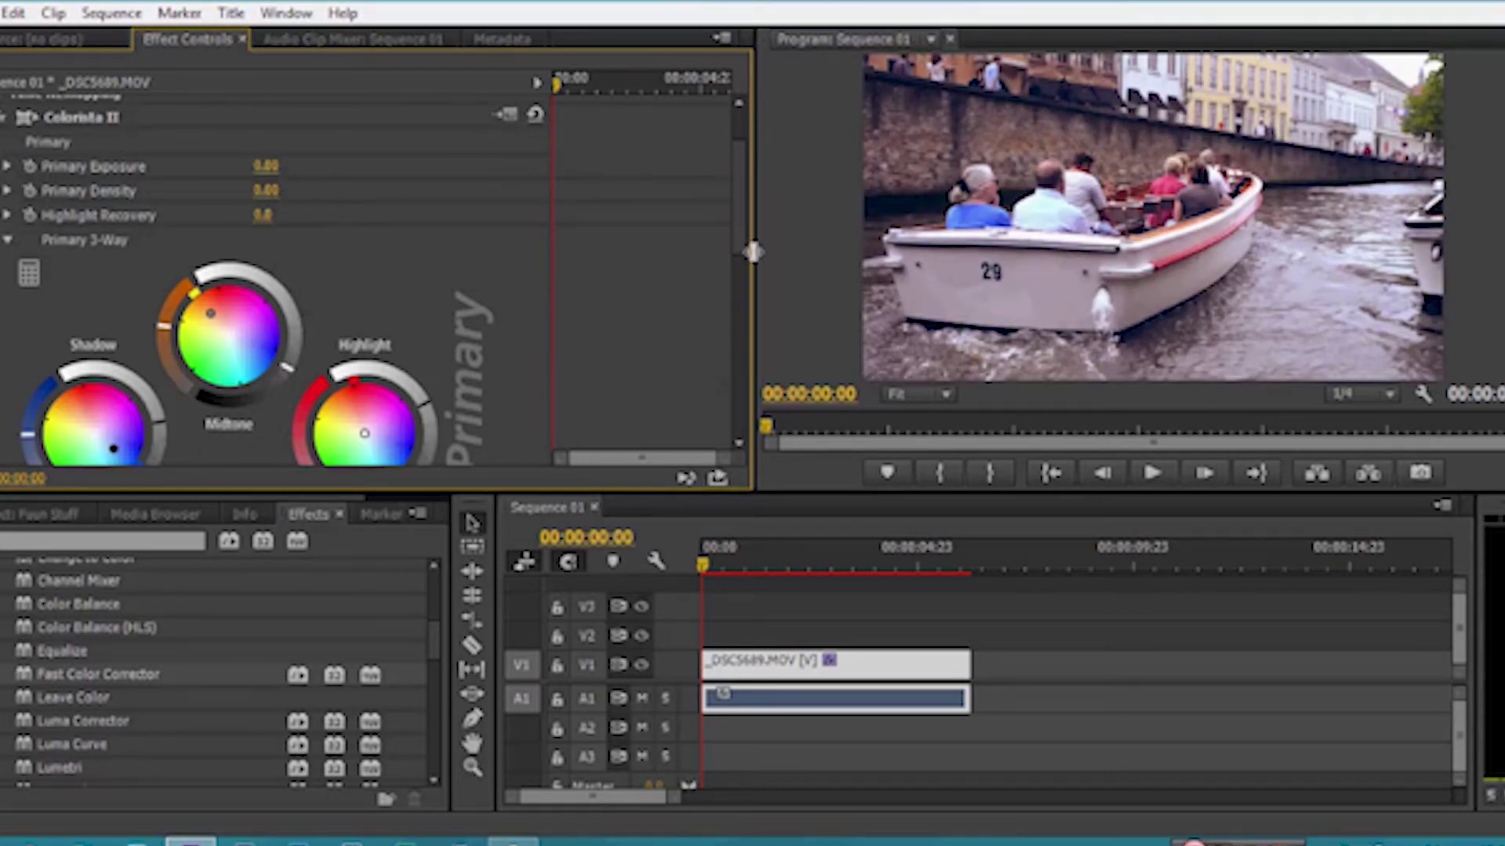
pyautogui.moveTo(739, 220); pyautogui.dragTo(727, 384)
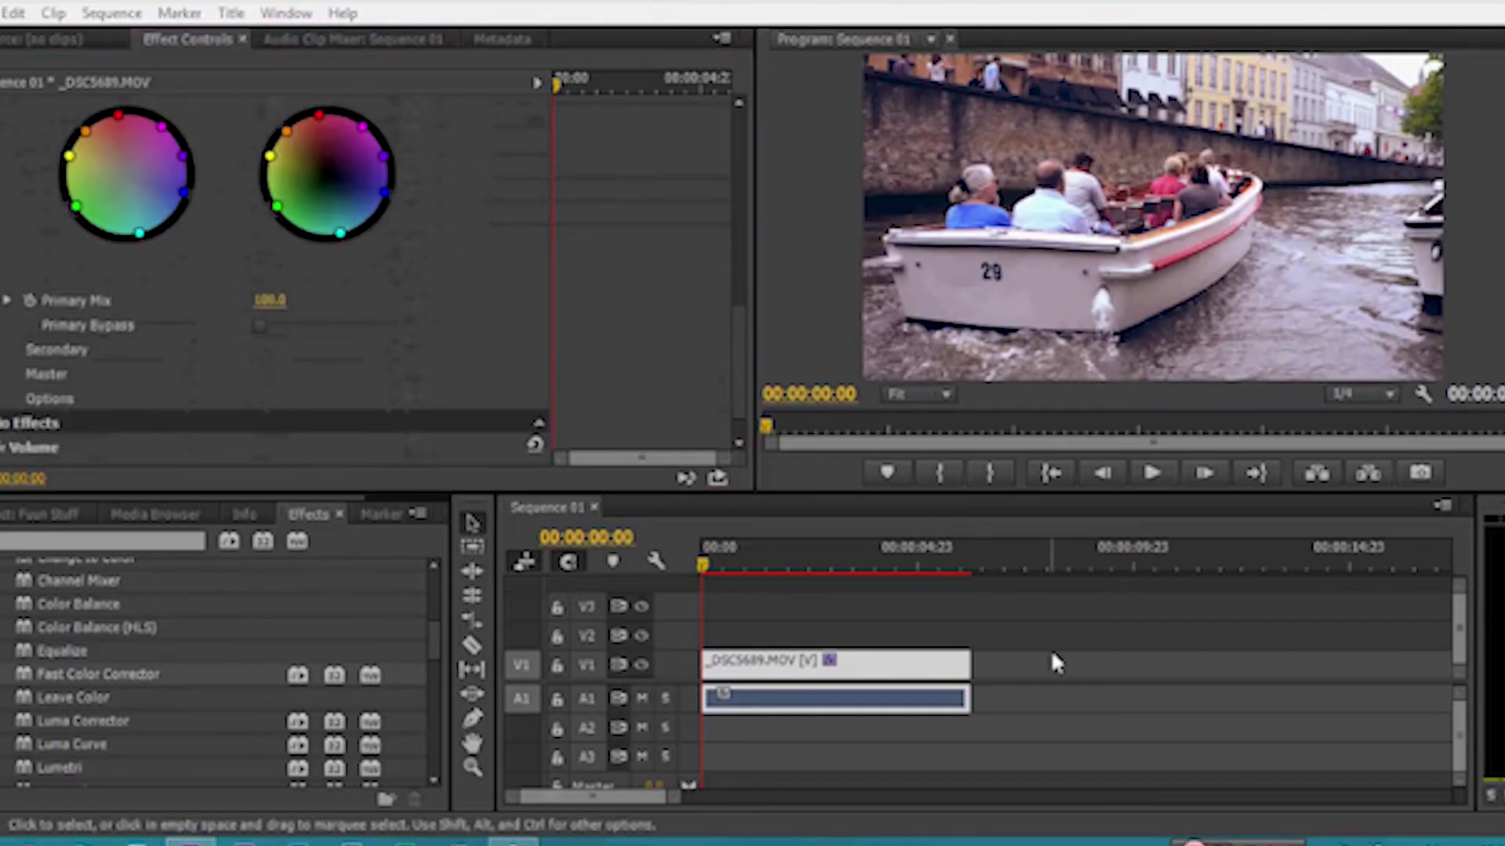
pyautogui.click(684, 305)
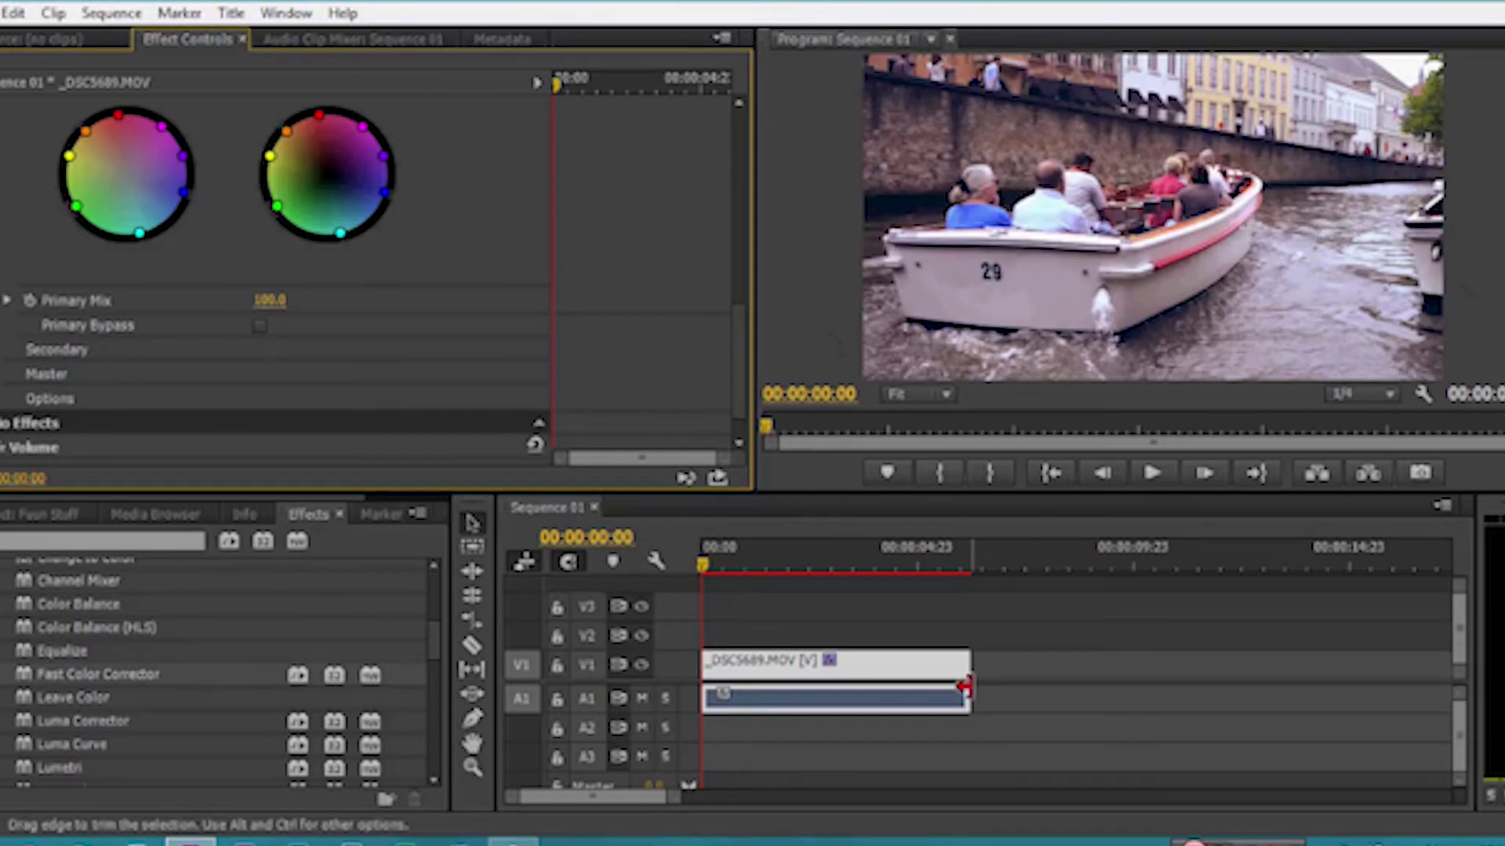
pyautogui.click(887, 674)
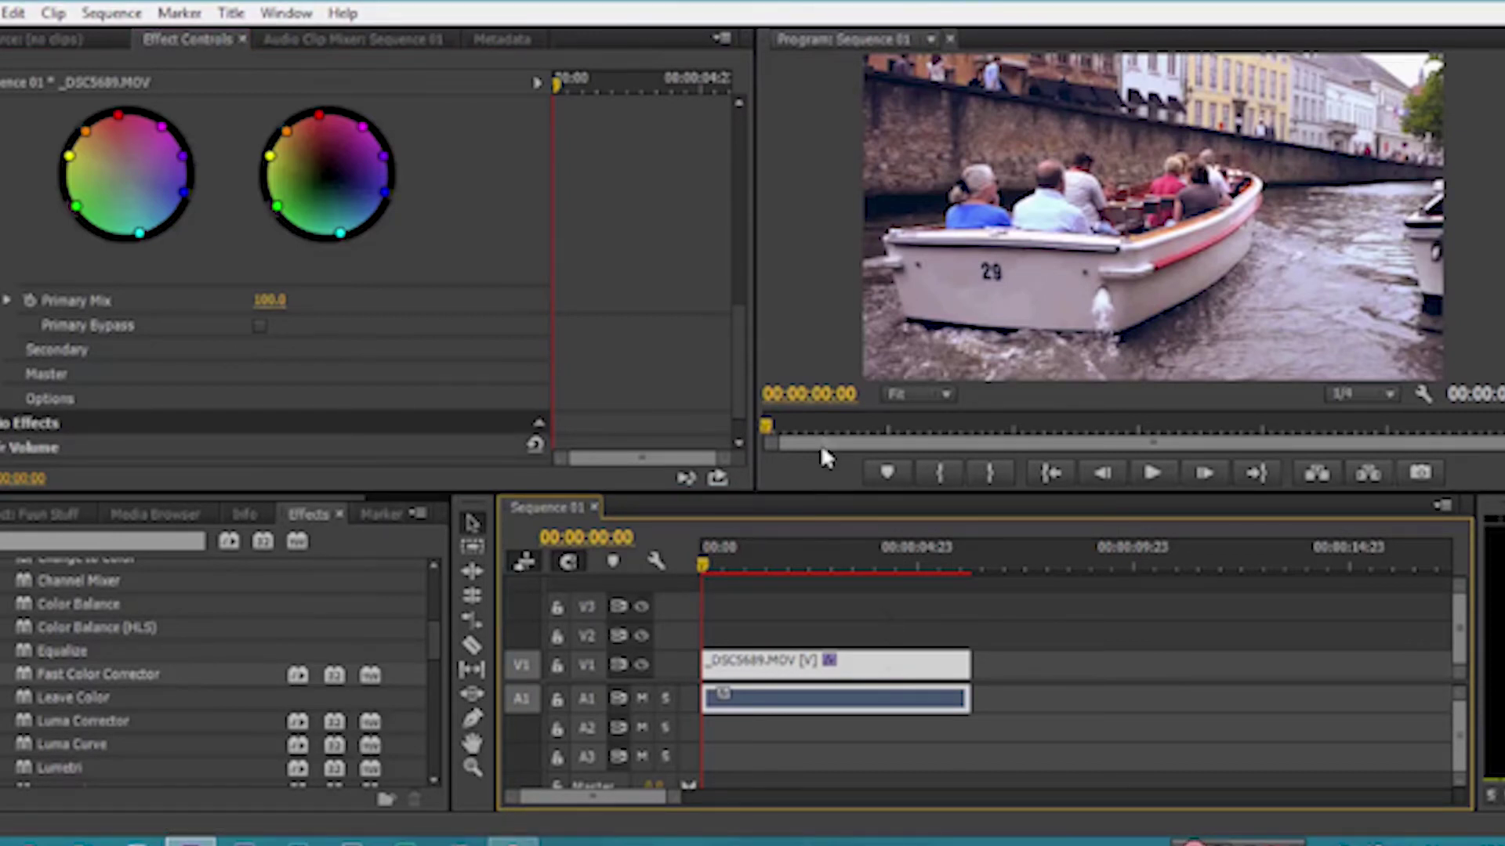
# Start a new sequence based on the Digital SLR preset DSLR 1080p24
pyautogui.click(0, 13)
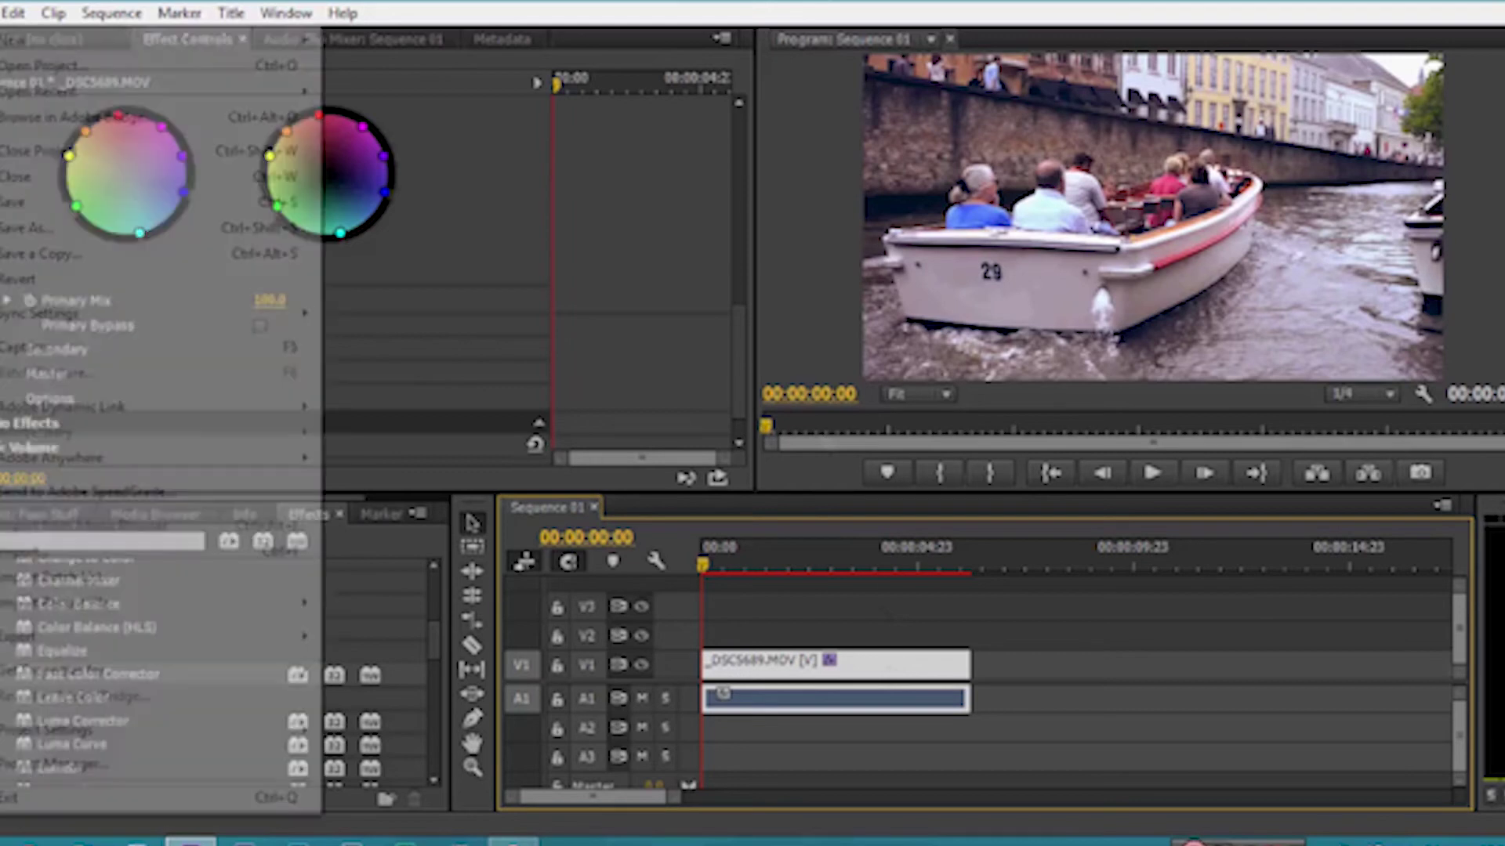
pyautogui.moveTo(51, 41)
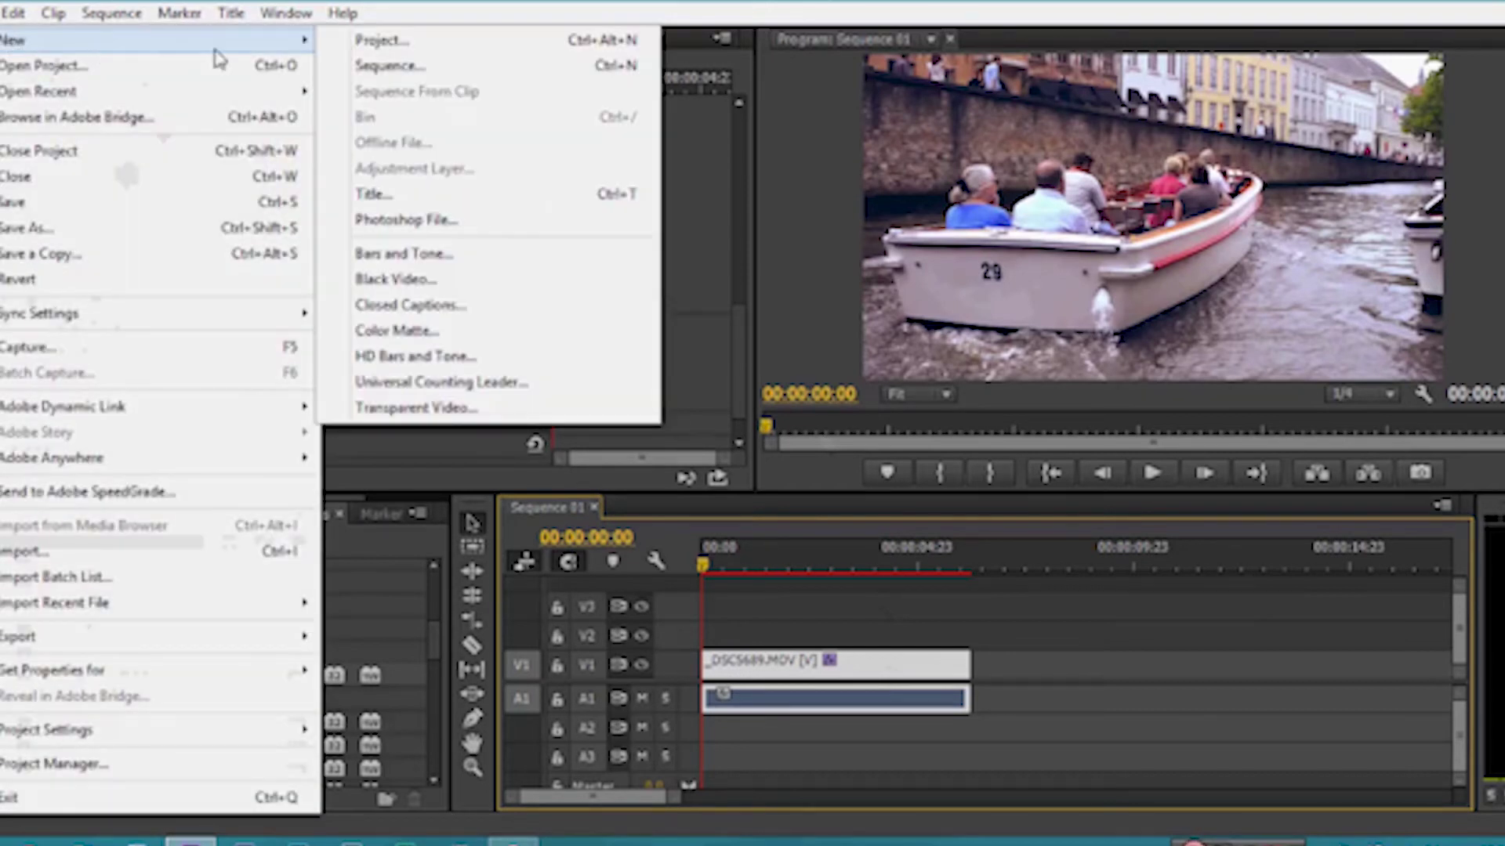
pyautogui.click(361, 68)
pyautogui.click(500, 239)
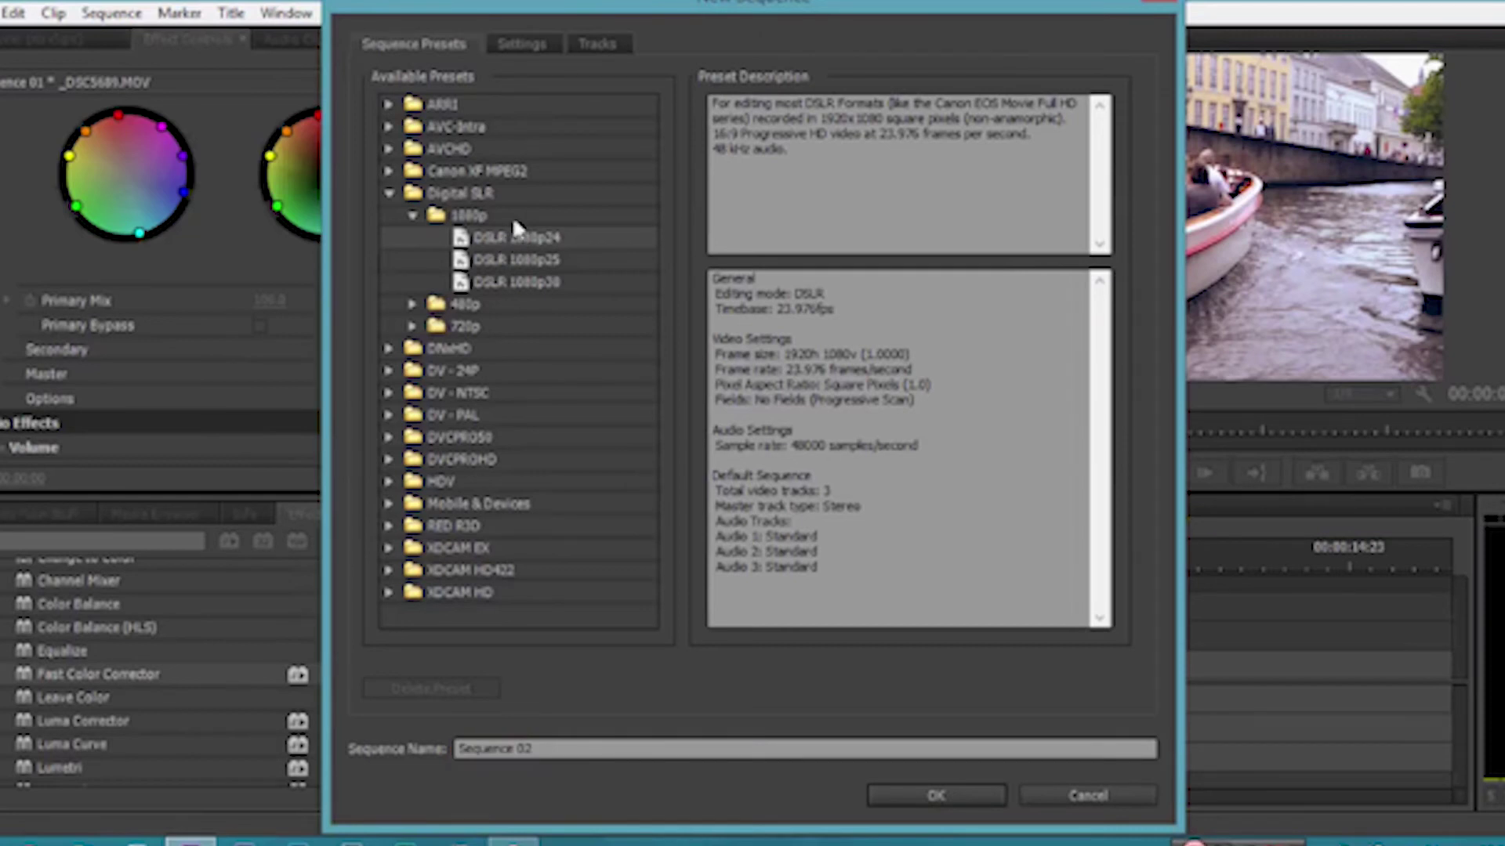
# Set the new sequence's vertical frame size to 800 and create the sequence
pyautogui.click(517, 47)
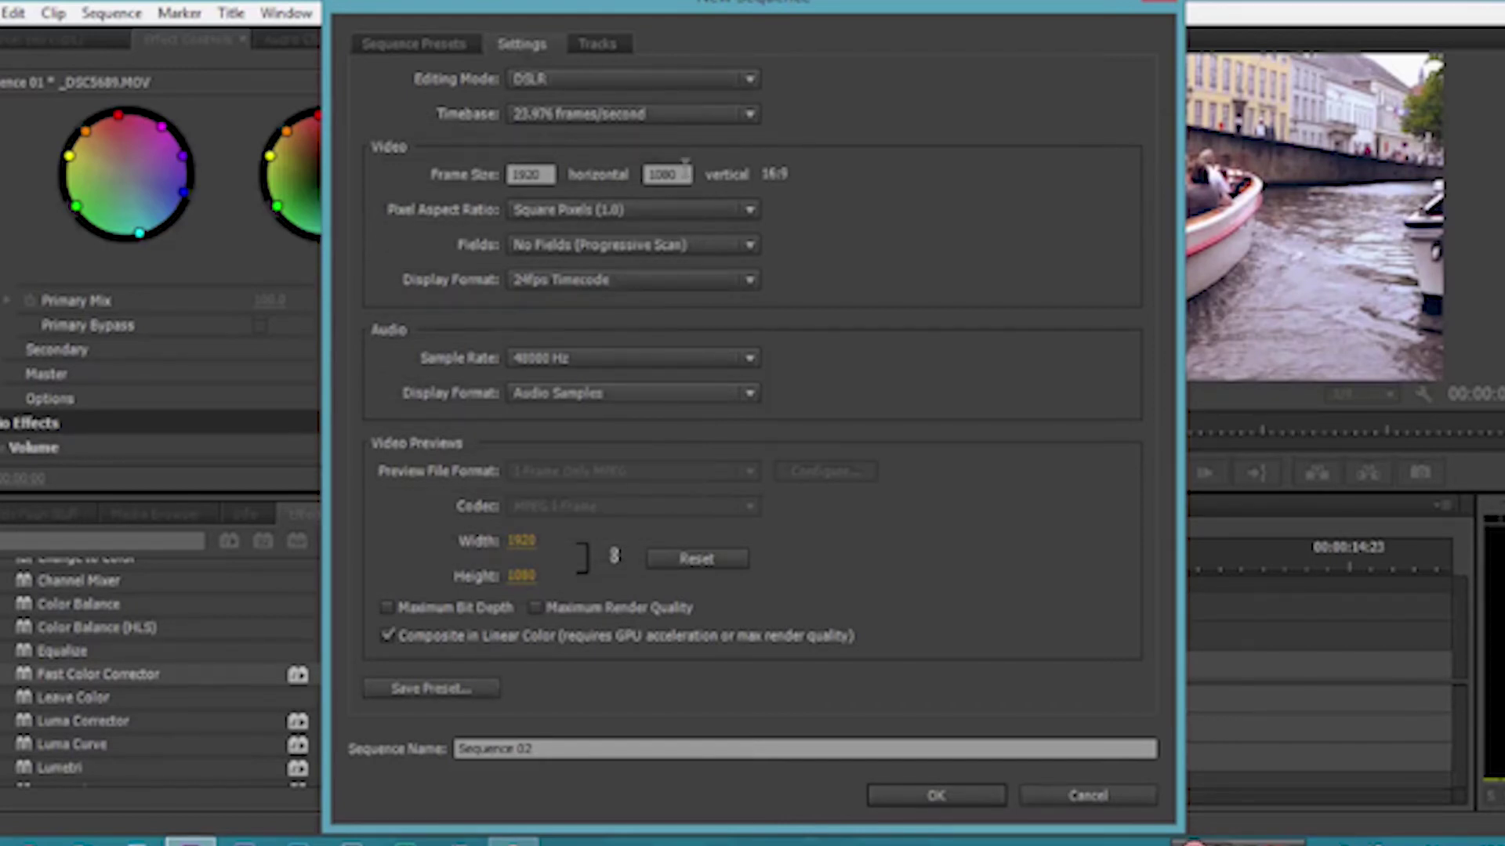
pyautogui.click(666, 174)
pyautogui.press('BackSpace')
pyautogui.write('800')
pyautogui.press('Tab')
pyautogui.click(937, 795)
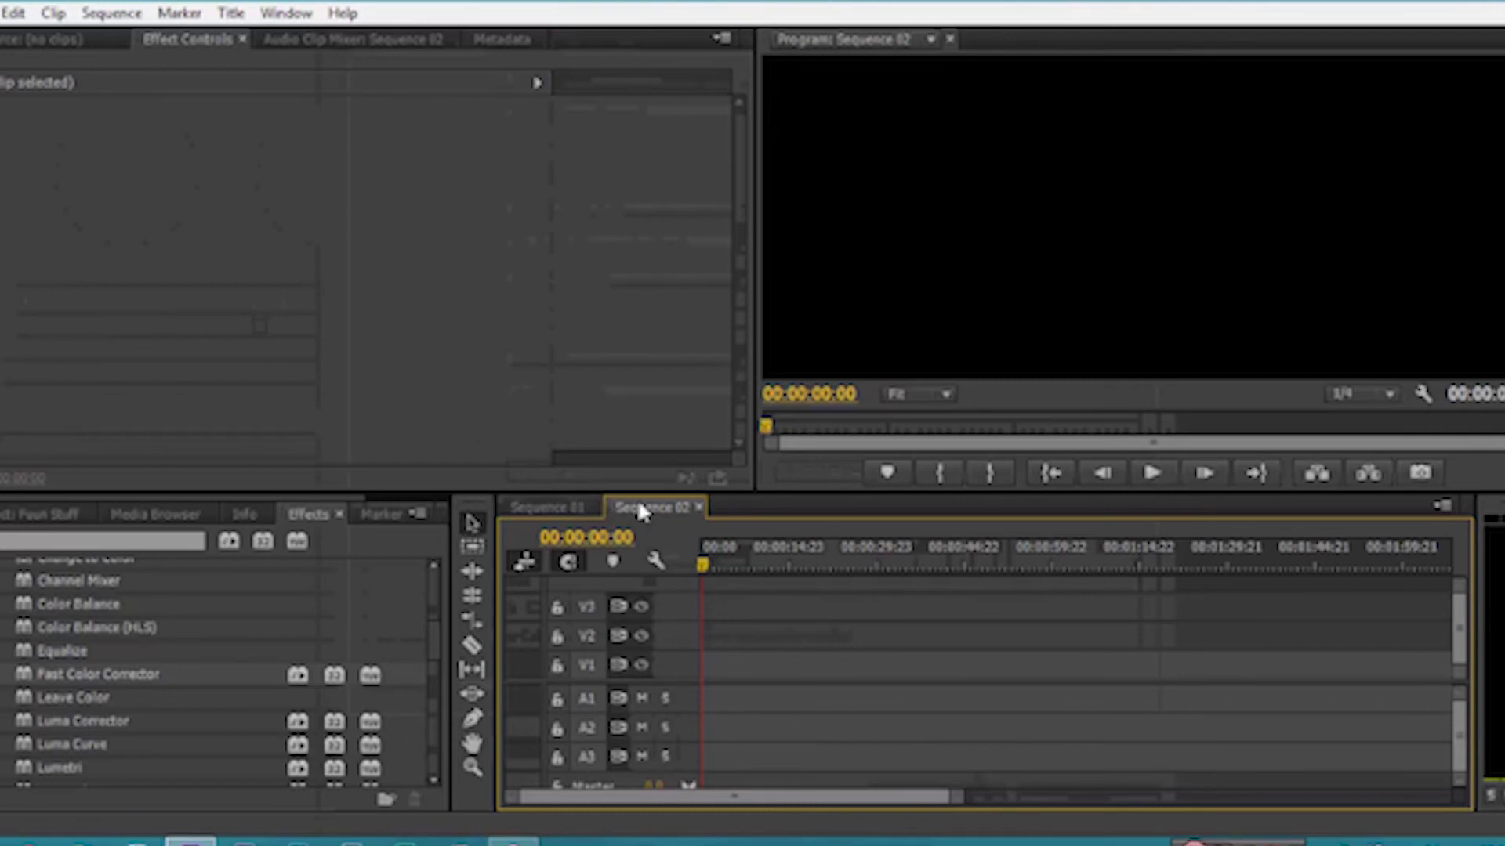
# Switch between Sequence 01 and Sequence 02 to compare their frame shapes in the program preview
pyautogui.click(571, 508)
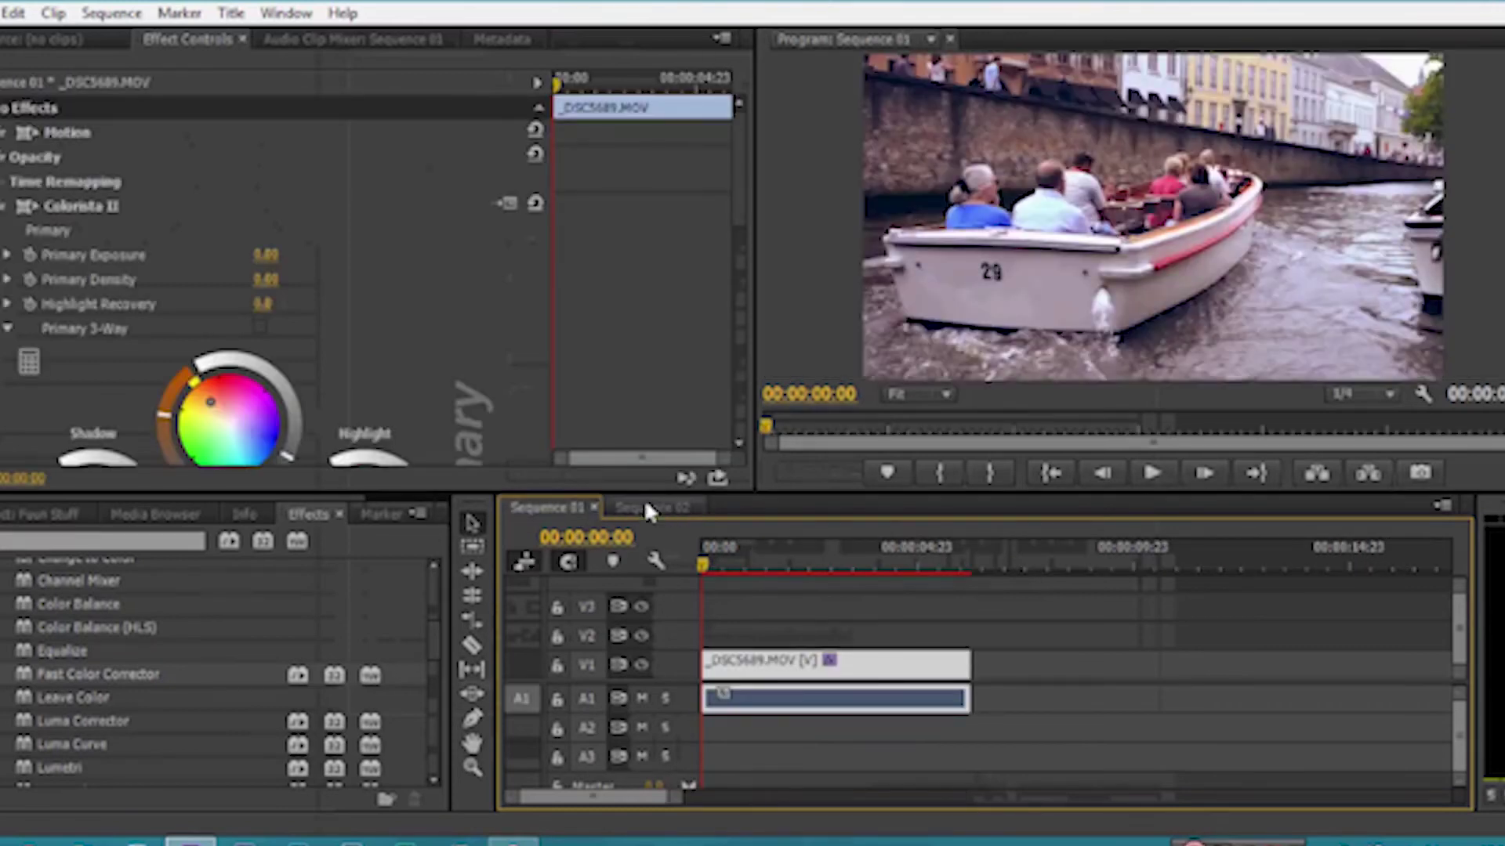
pyautogui.click(647, 508)
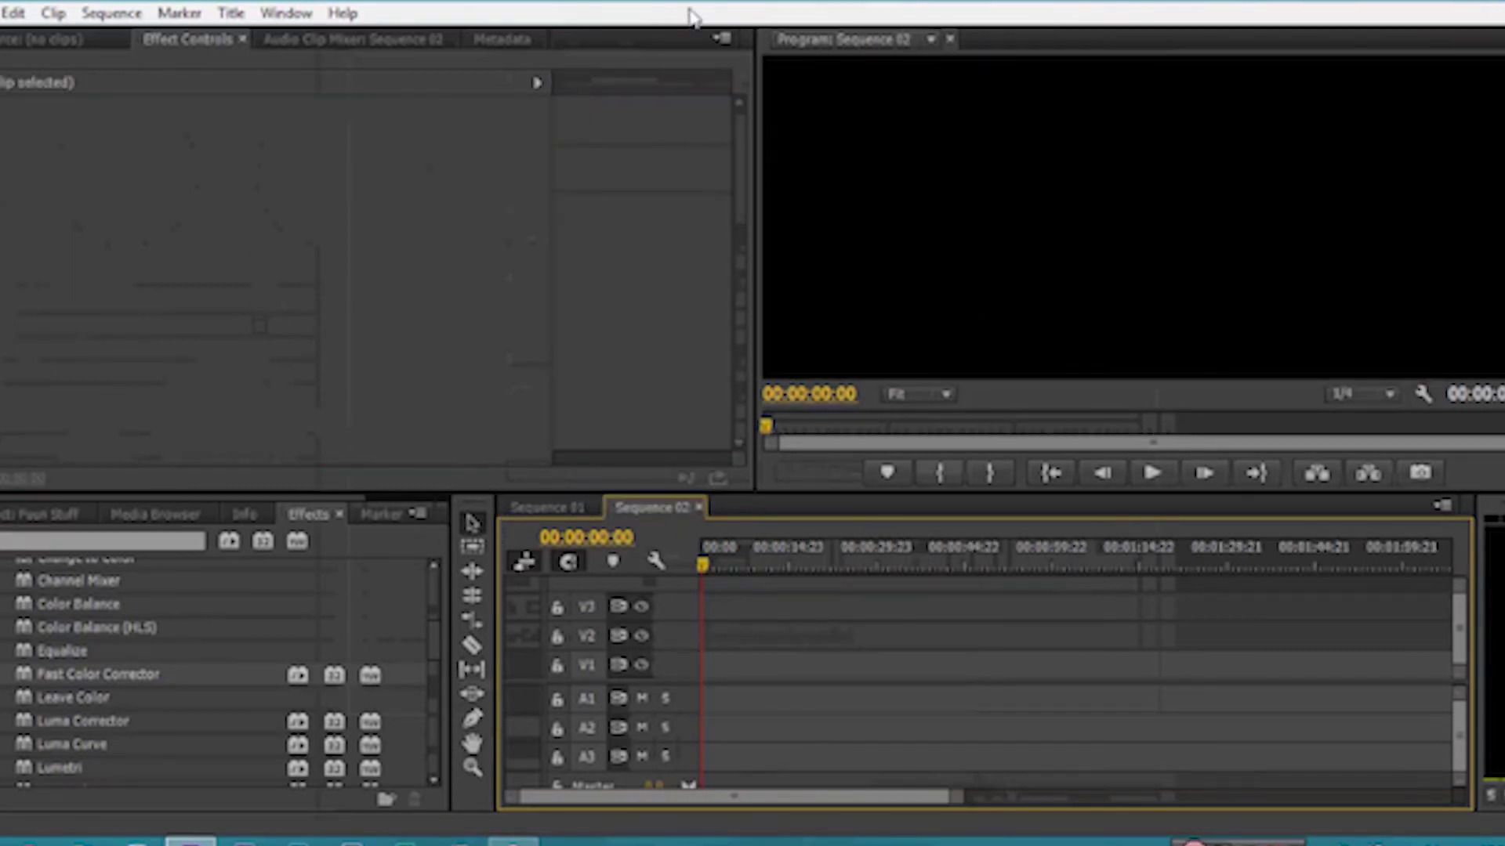
pyautogui.click(602, 506)
pyautogui.click(636, 502)
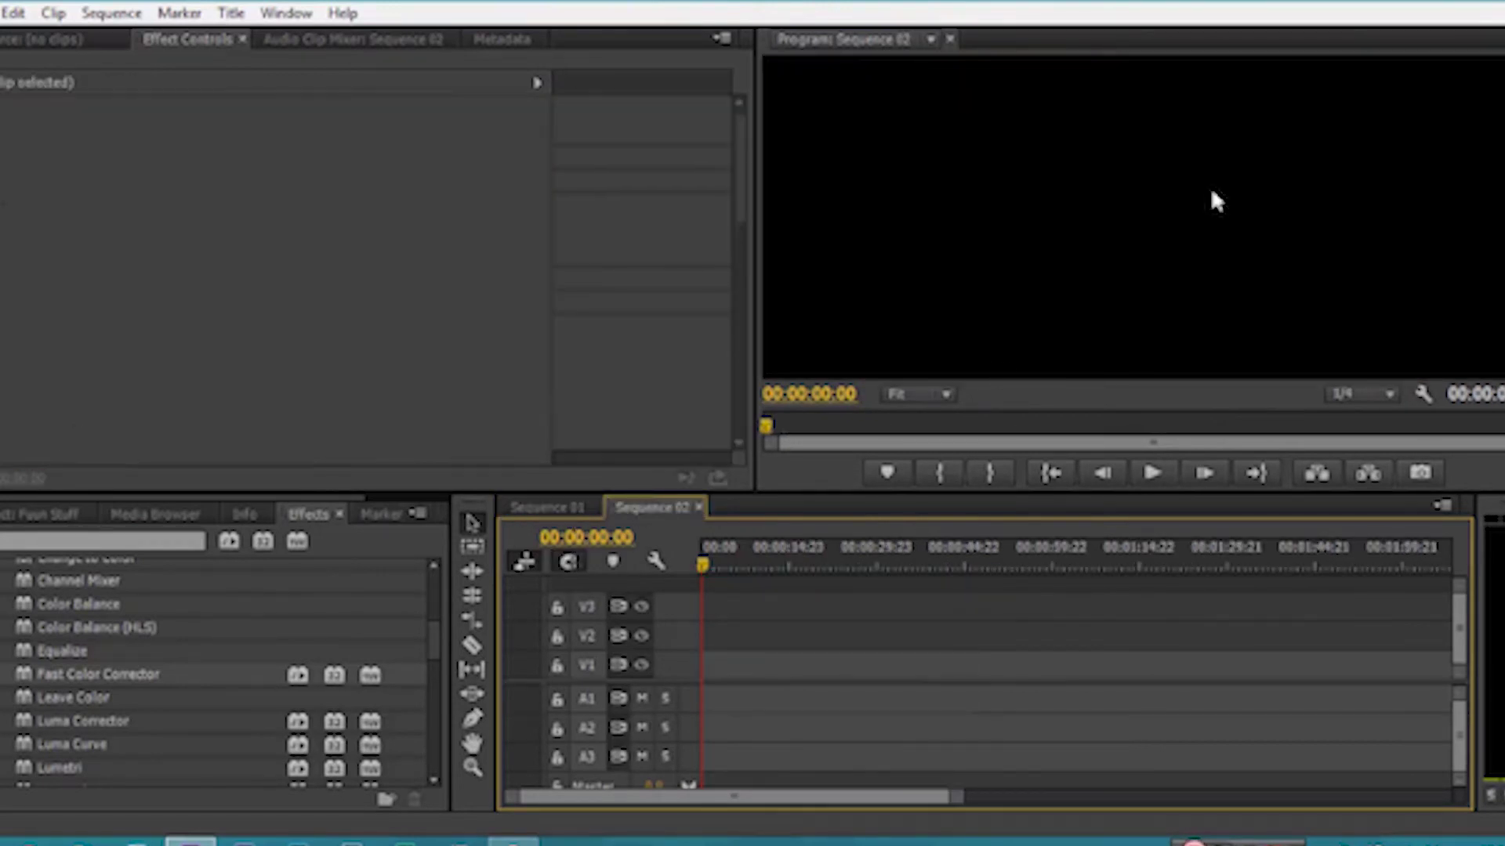
# Copy the graded _DSC5689.MOV clip from Sequence 01 and paste it at the start of Sequence 02
pyautogui.click(565, 511)
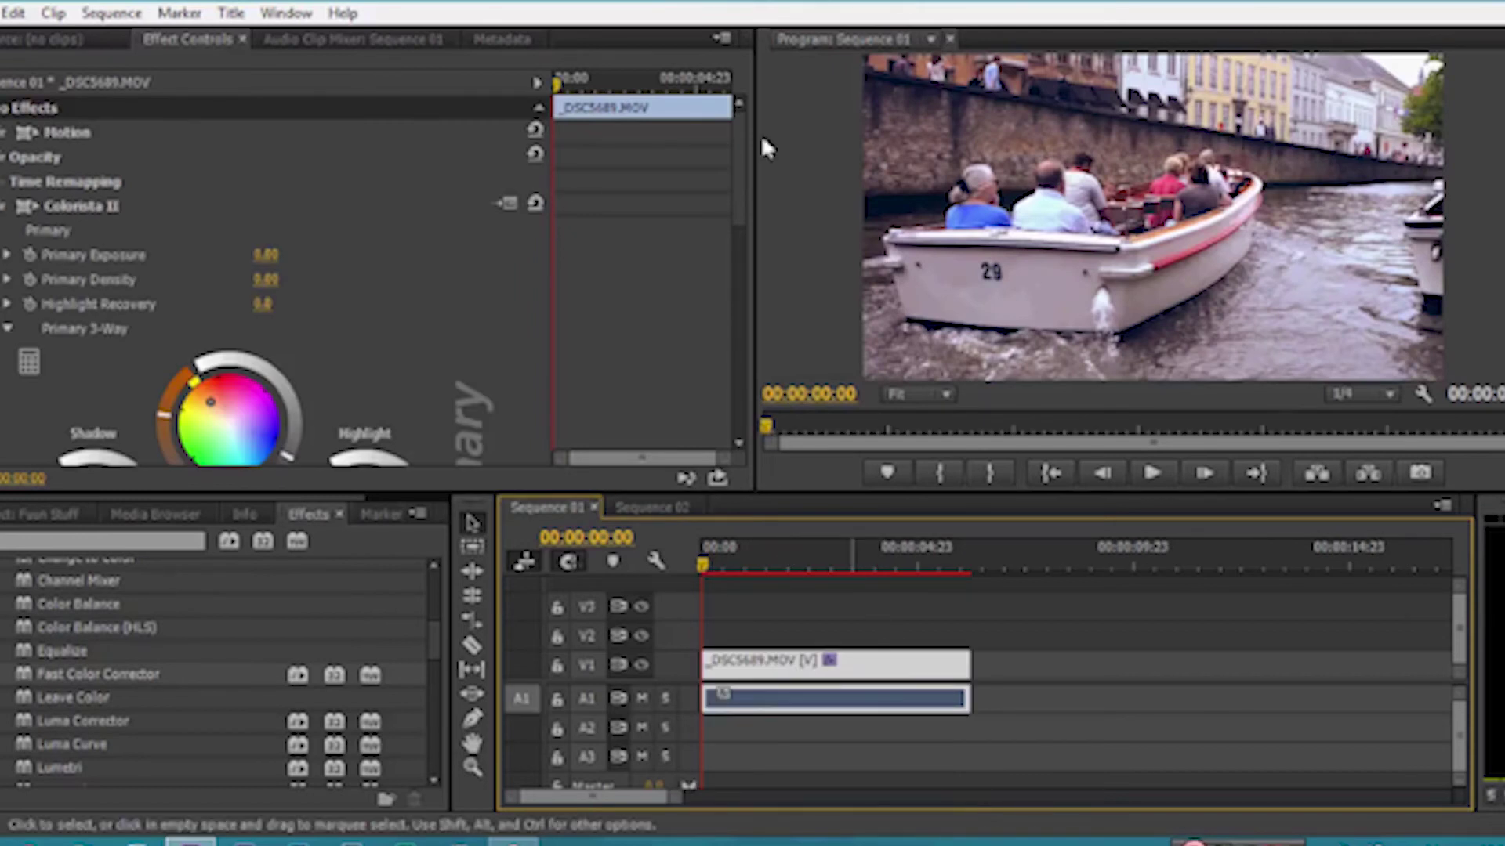
pyautogui.rightClick(919, 678)
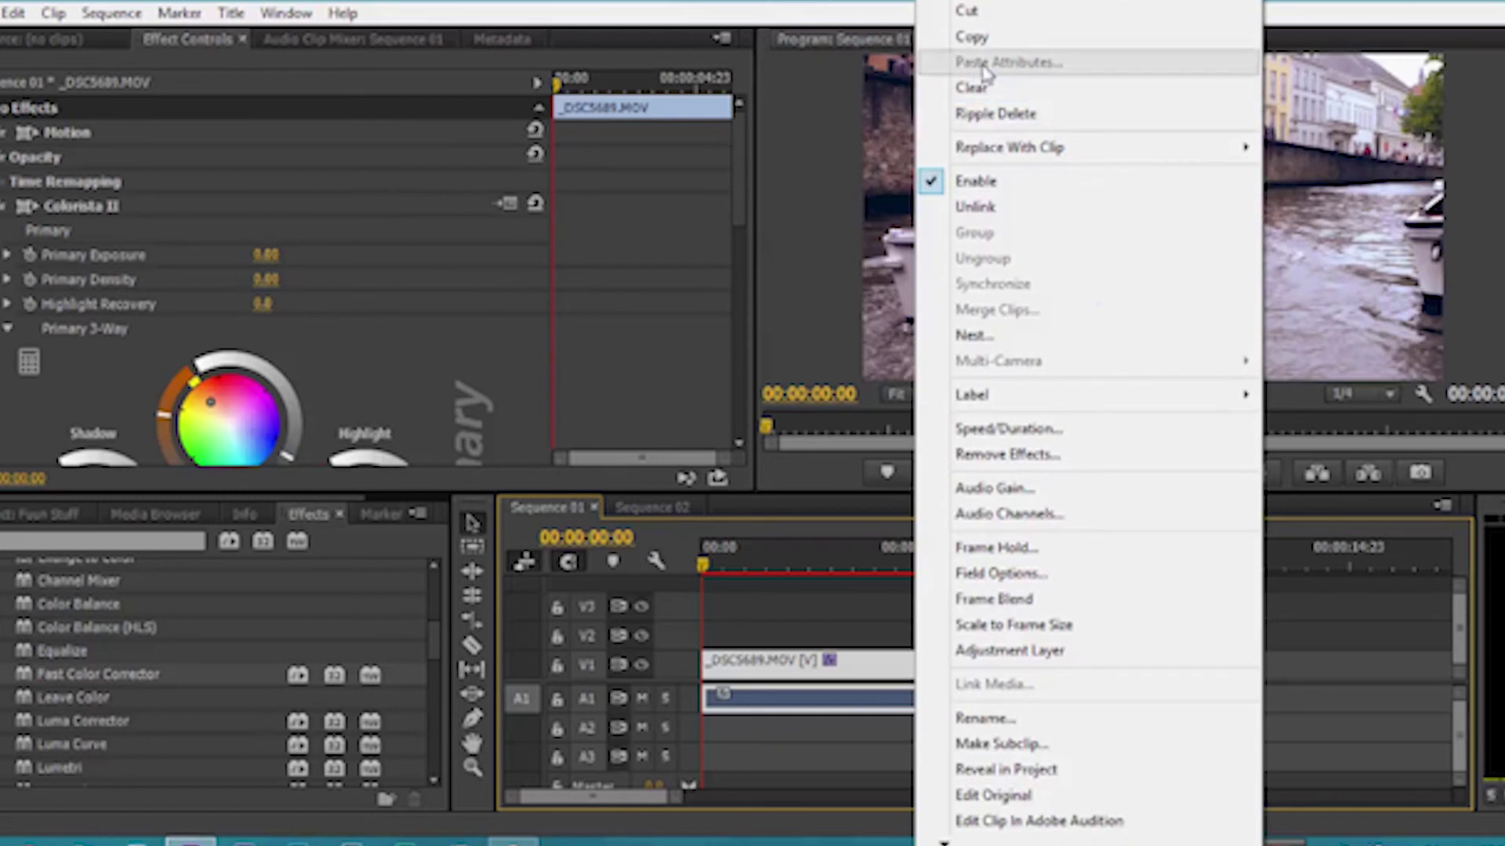
pyautogui.click(976, 33)
pyautogui.moveTo(738, 169); pyautogui.dragTo(730, 117)
pyautogui.click(679, 511)
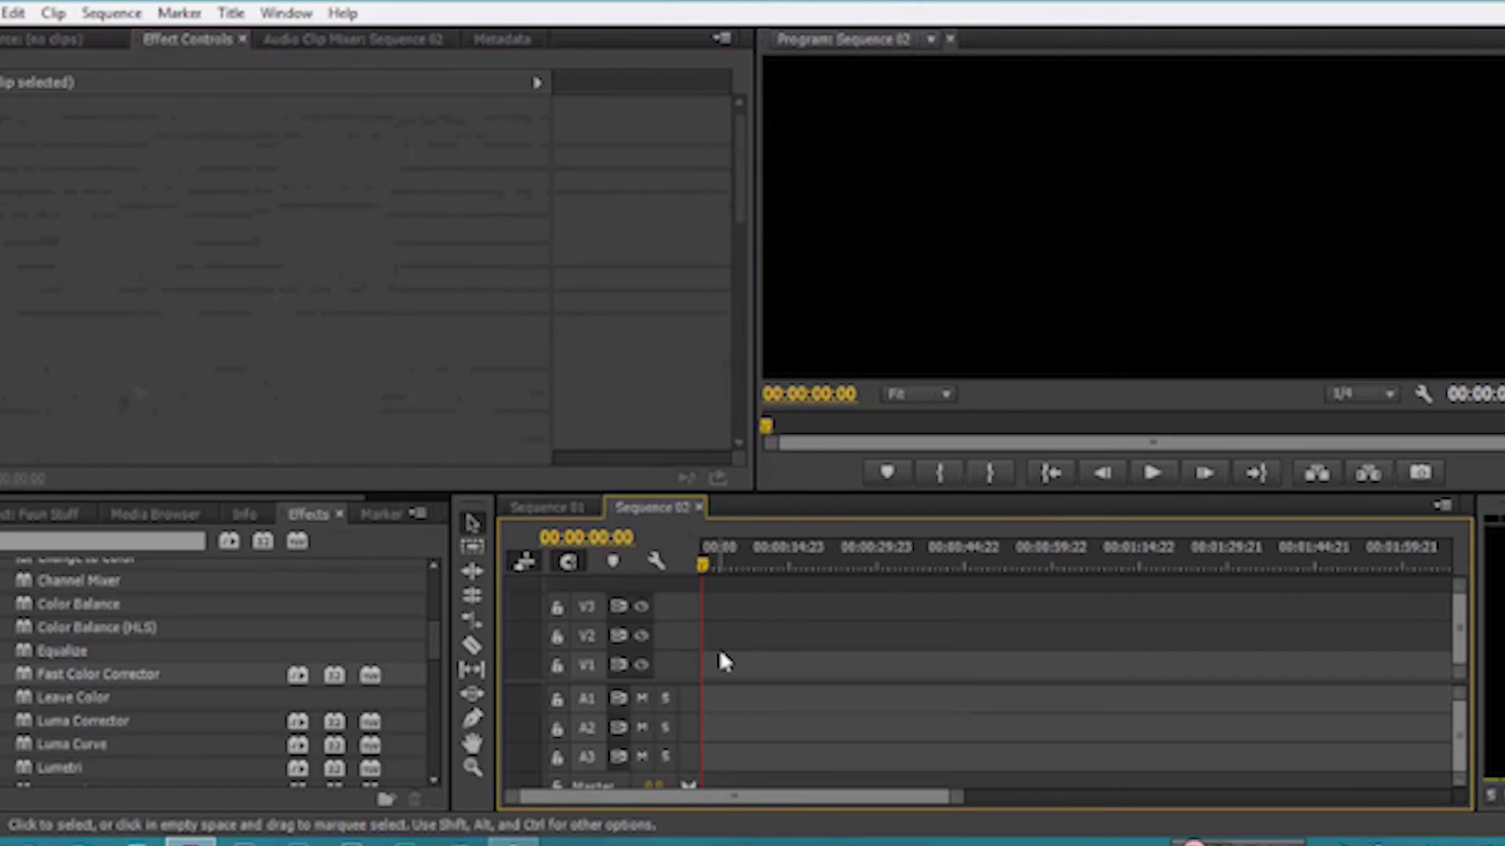
pyautogui.hotkey('ctrl', 'v')
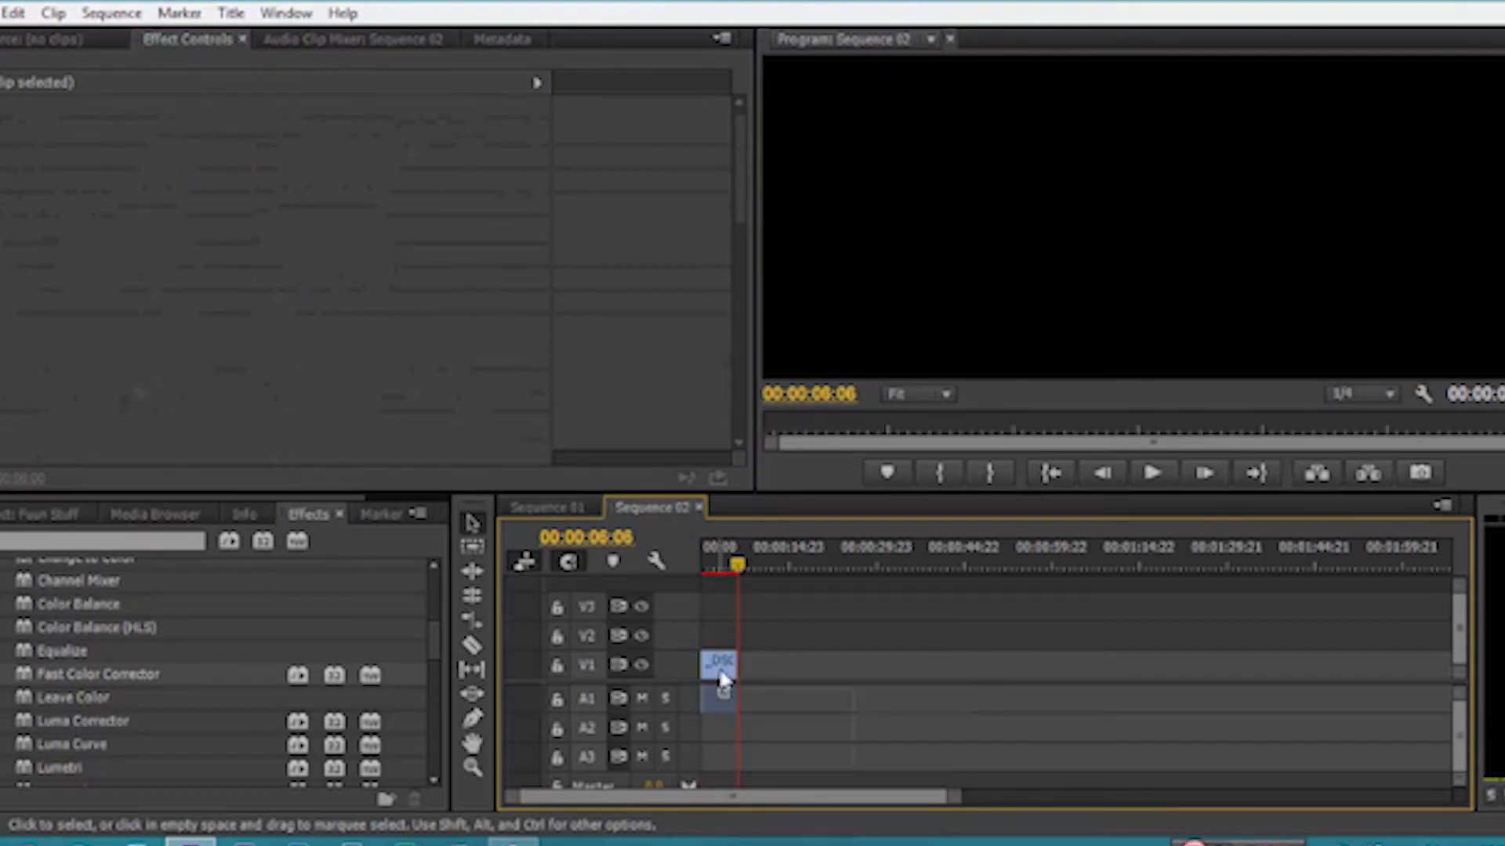
# Select the pasted clip, return the playhead to the start and play about the first second of Sequence 02
pyautogui.click(720, 671)
pyautogui.moveTo(731, 568); pyautogui.dragTo(703, 566)
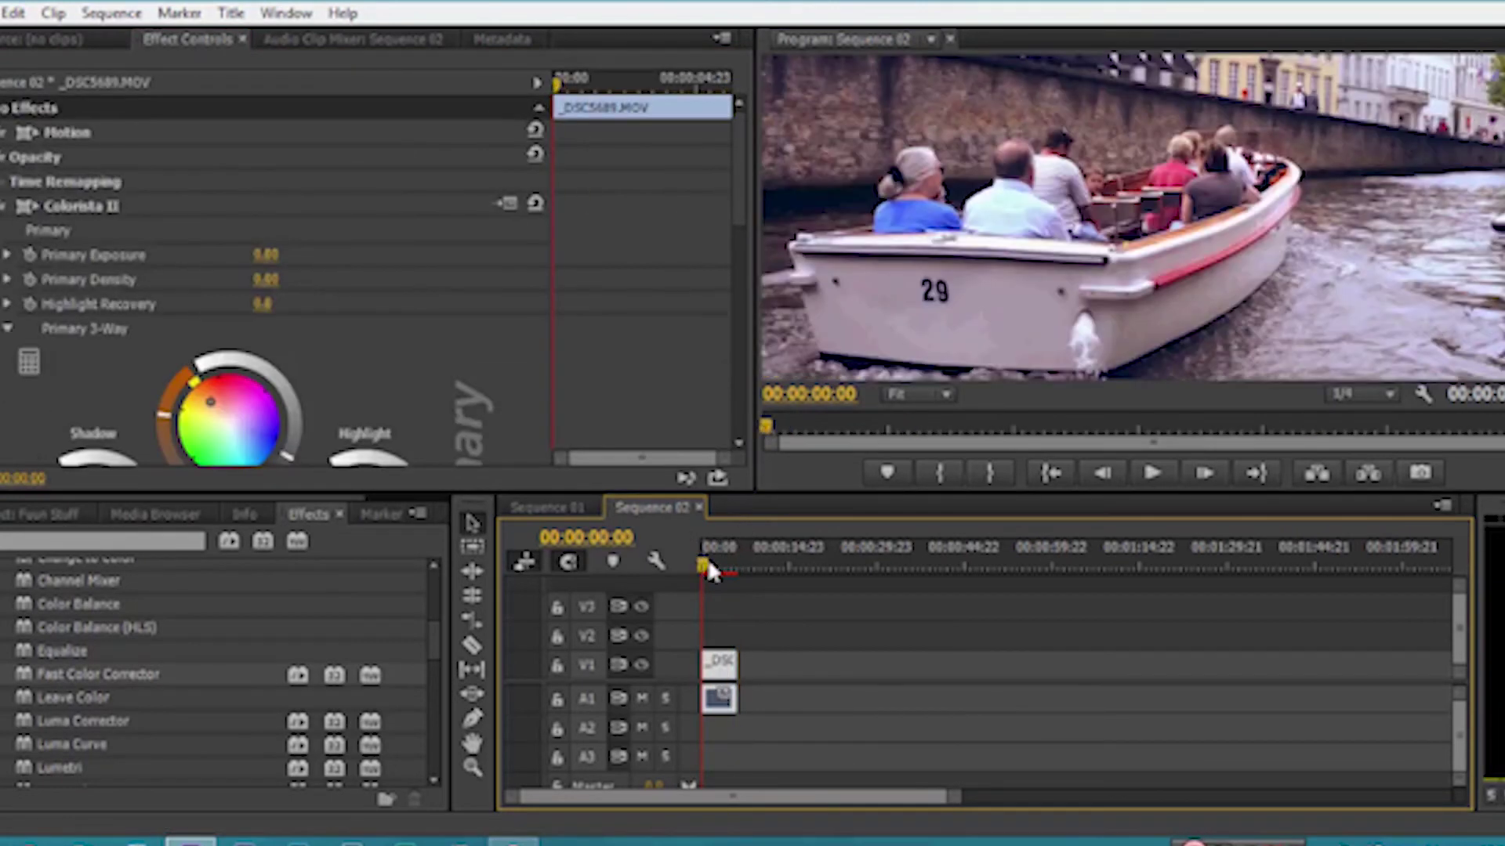
pyautogui.press('=')
pyautogui.press('=')
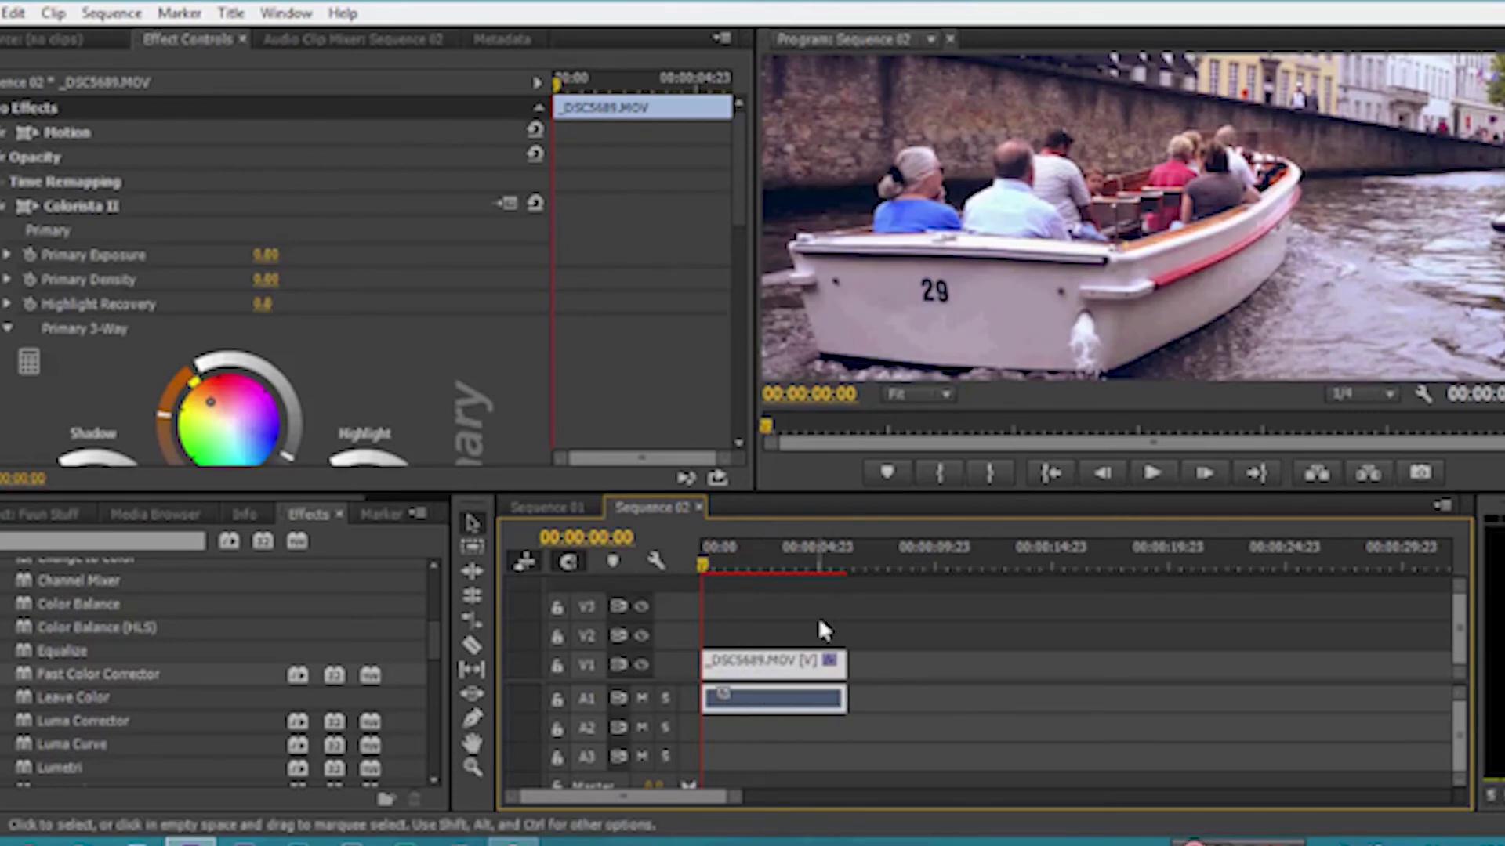
pyautogui.press('space')
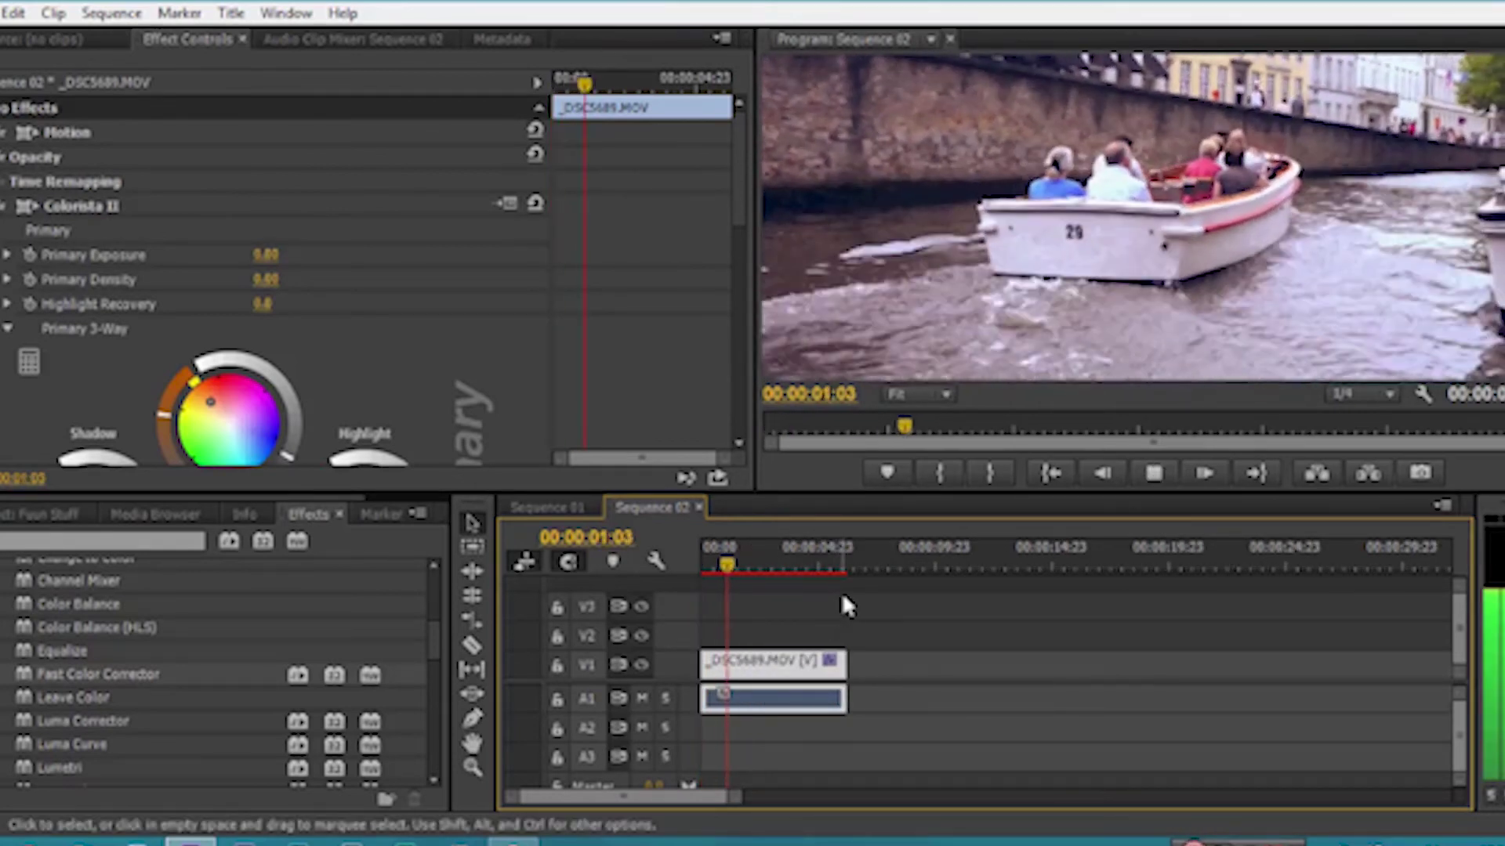
pyautogui.press('space')
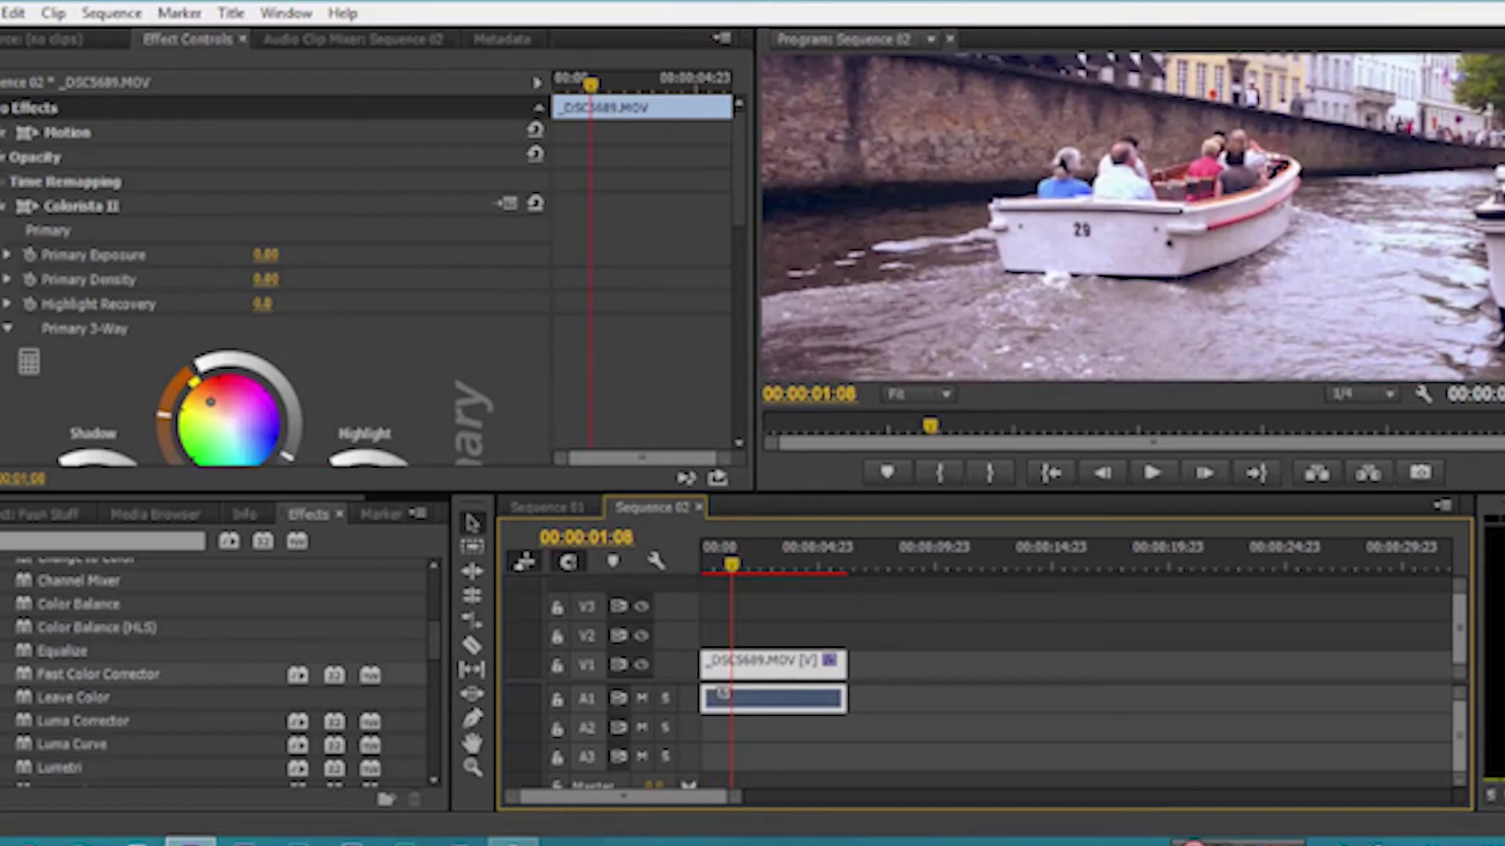
# Reframe the clip vertically by setting its Motion Position Y value to 513
pyautogui.click(5, 135)
pyautogui.moveTo(328, 156); pyautogui.dragTo(411, 157)
pyautogui.click(768, 662)
# Magnify the program preview to 150% and pan it to the number 29 on the boat's stern
pyautogui.click(945, 394)
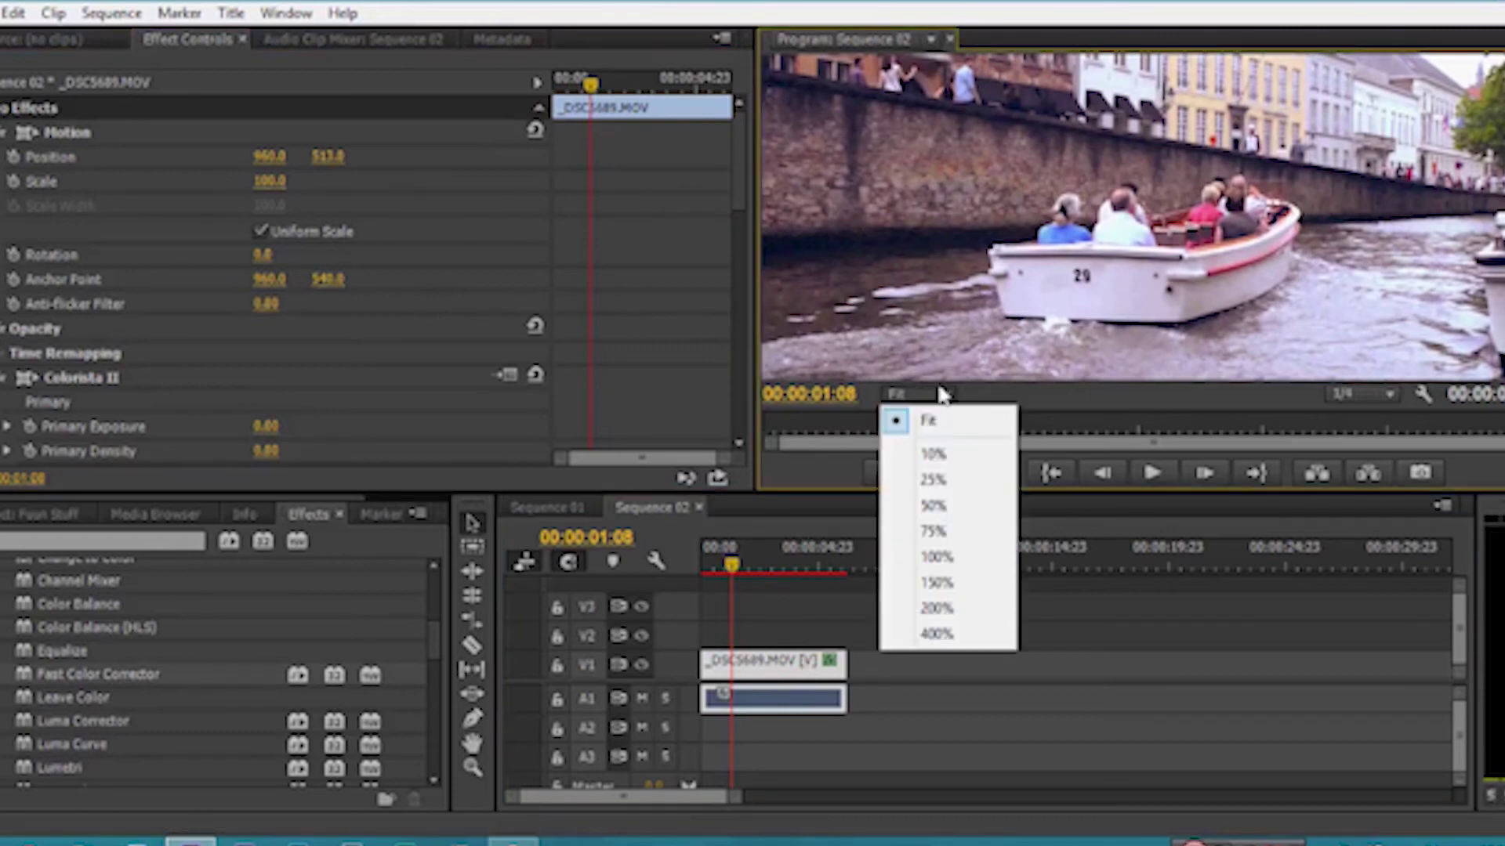
pyautogui.click(941, 582)
pyautogui.press('h')
pyautogui.moveTo(1152, 337); pyautogui.dragTo(1298, 151)
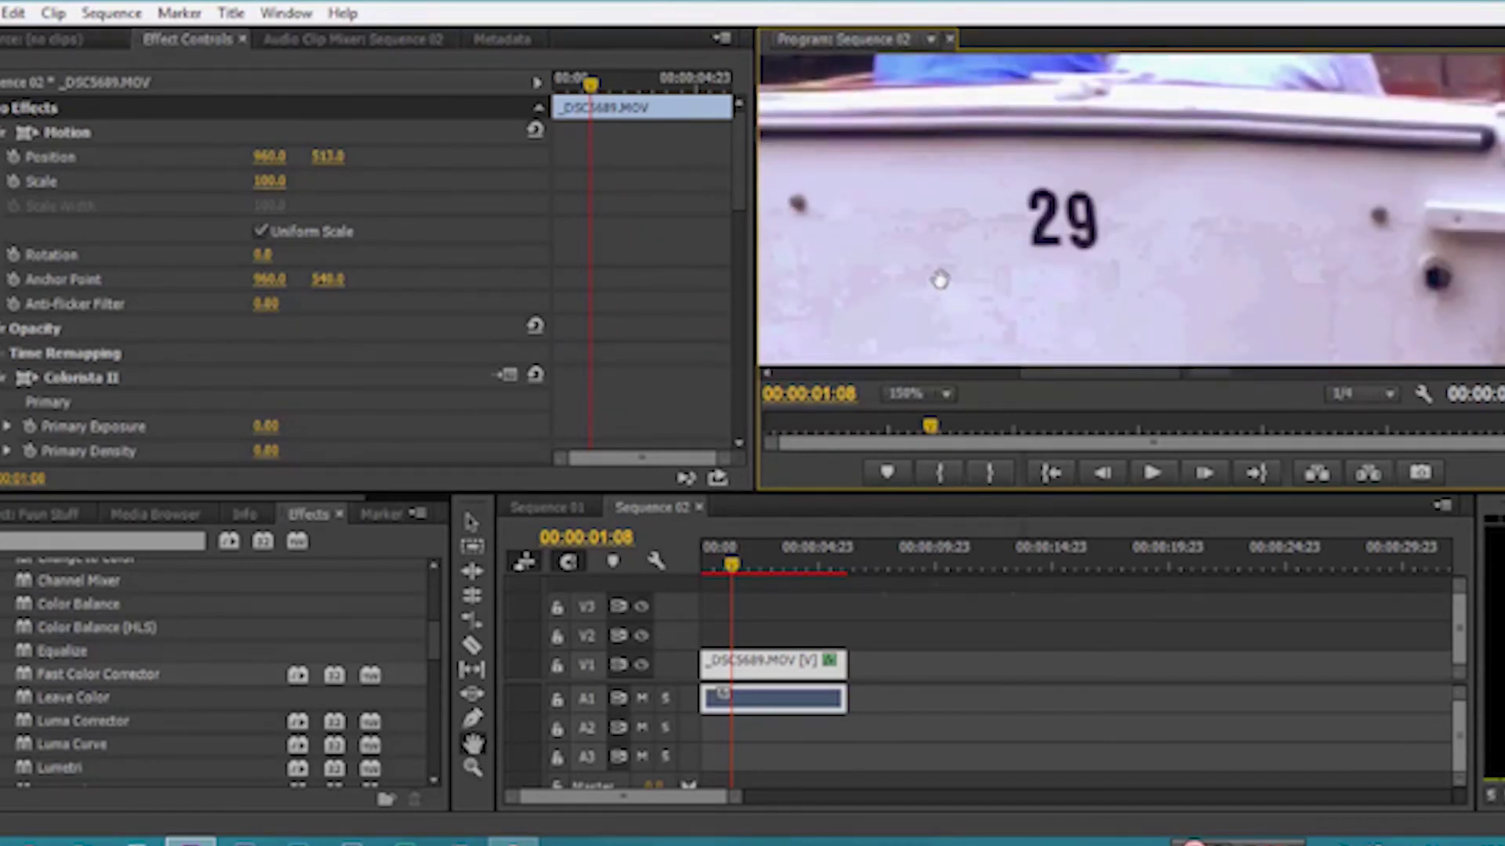
# Search the effects for "shar" and apply the Sharpen video effect to the clip in Sequence 02
pyautogui.click(148, 550)
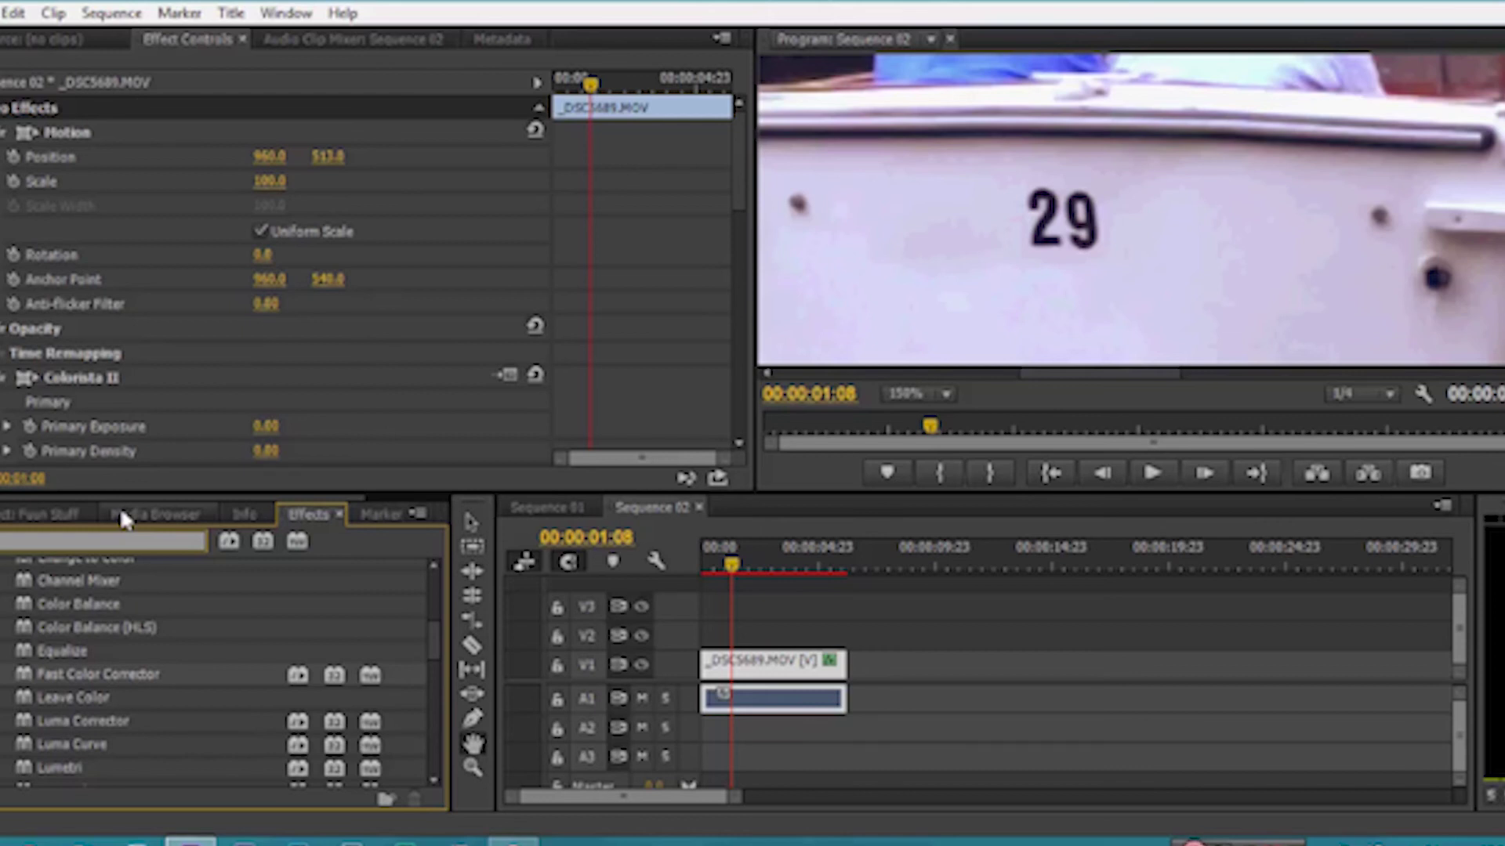
pyautogui.write('sha')
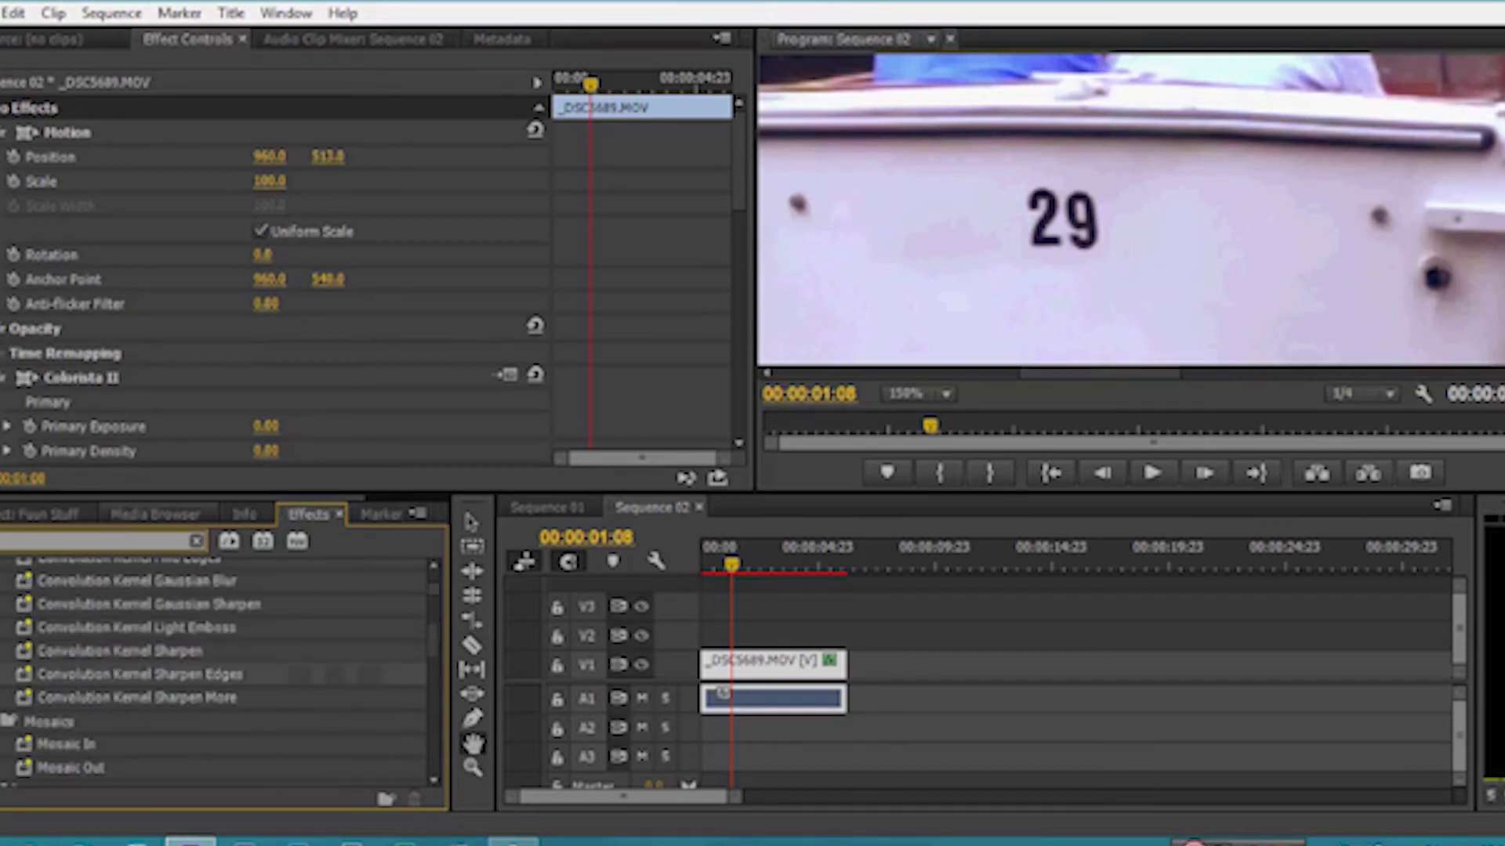
pyautogui.write('r')
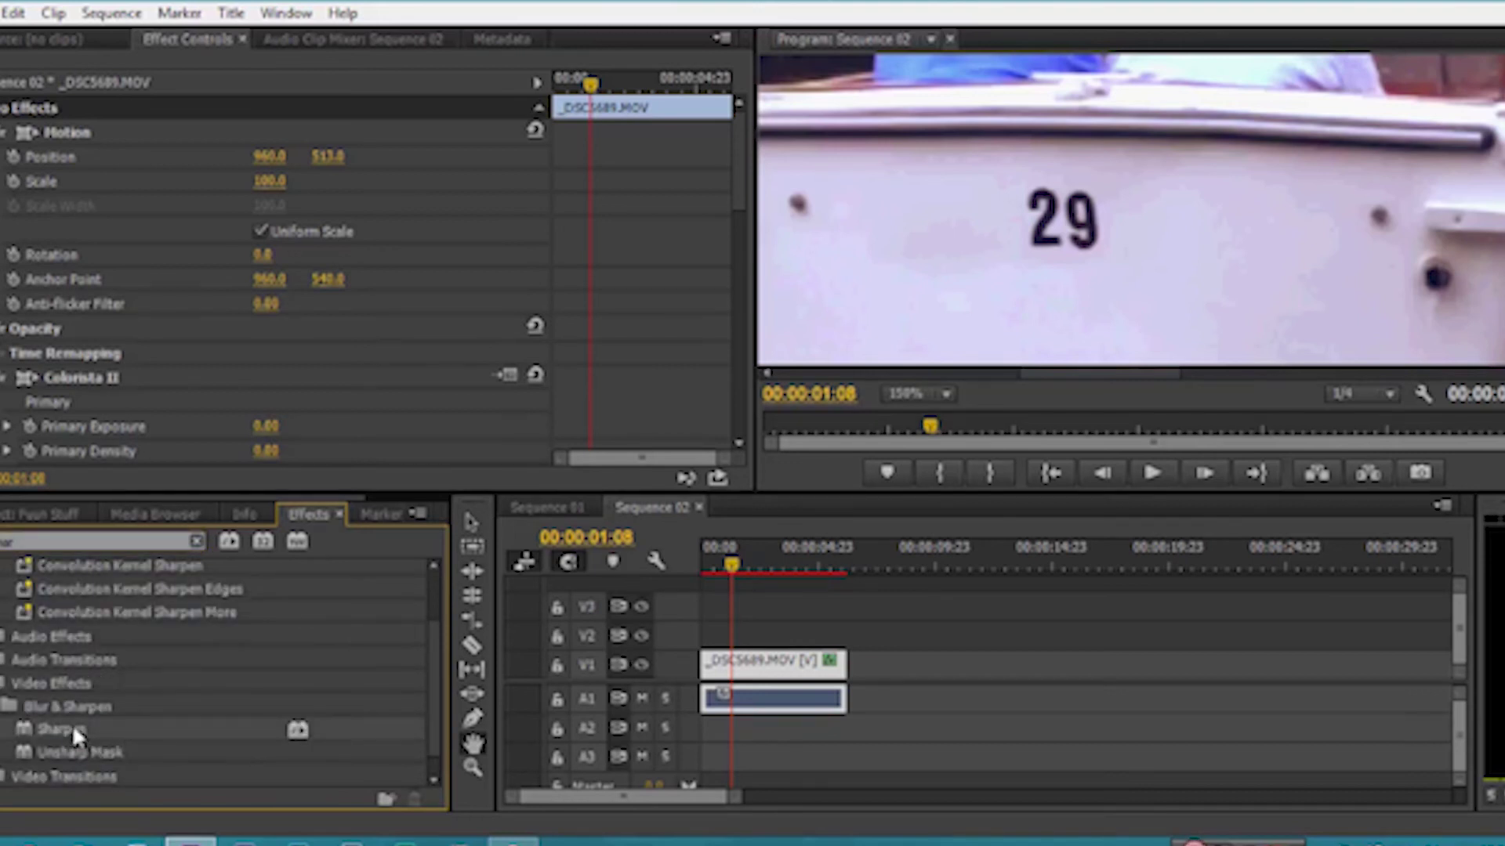
pyautogui.moveTo(74, 727); pyautogui.dragTo(741, 662)
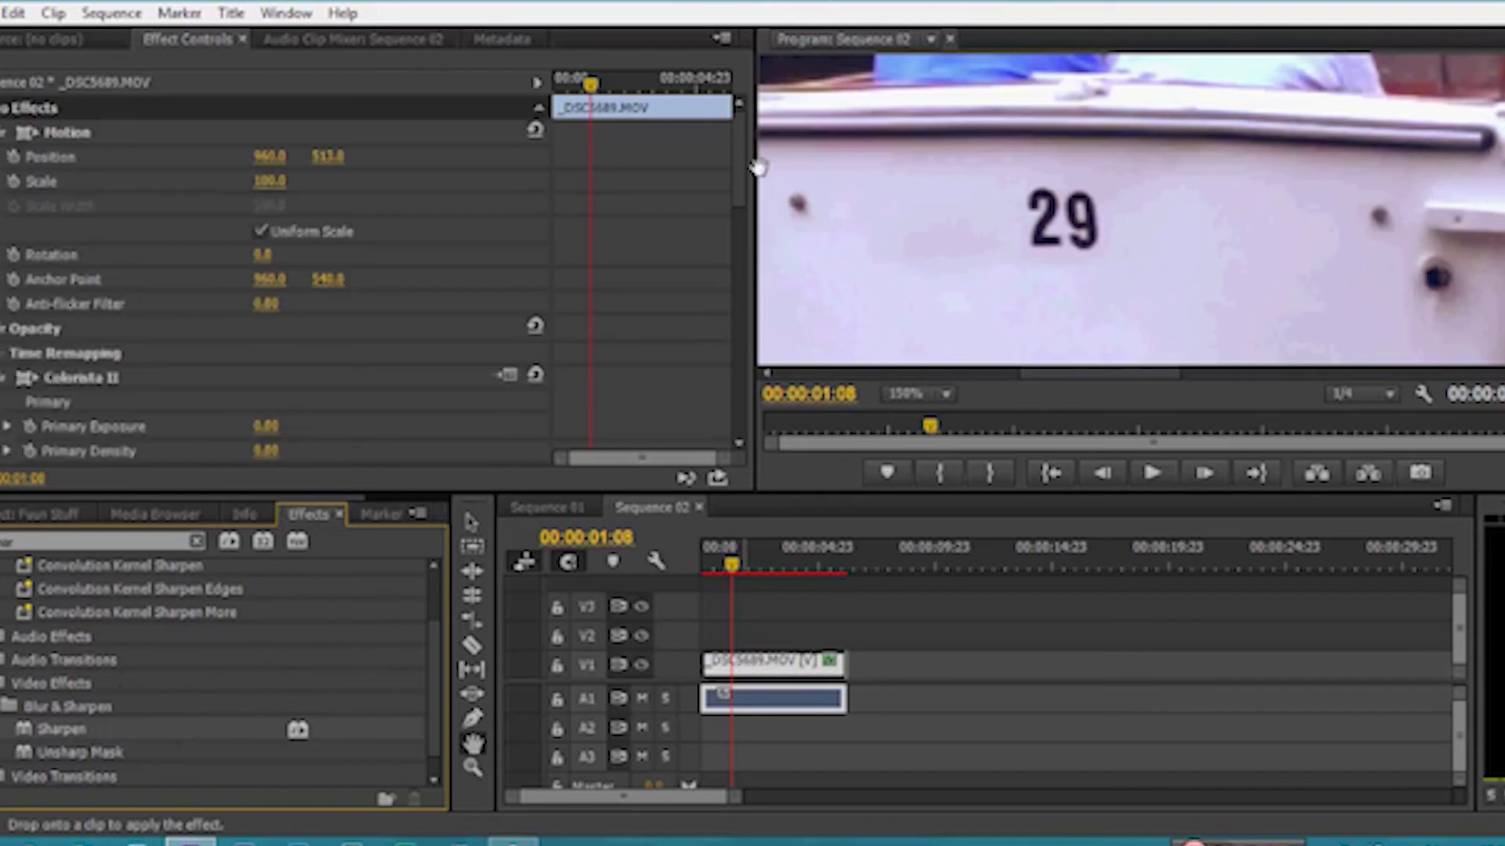
# Set the clip's Sharpen Amount to 20 and toggle the Sharpen effect off and on to compare
pyautogui.moveTo(736, 130); pyautogui.dragTo(726, 417)
pyautogui.click(284, 350)
pyautogui.click(327, 345)
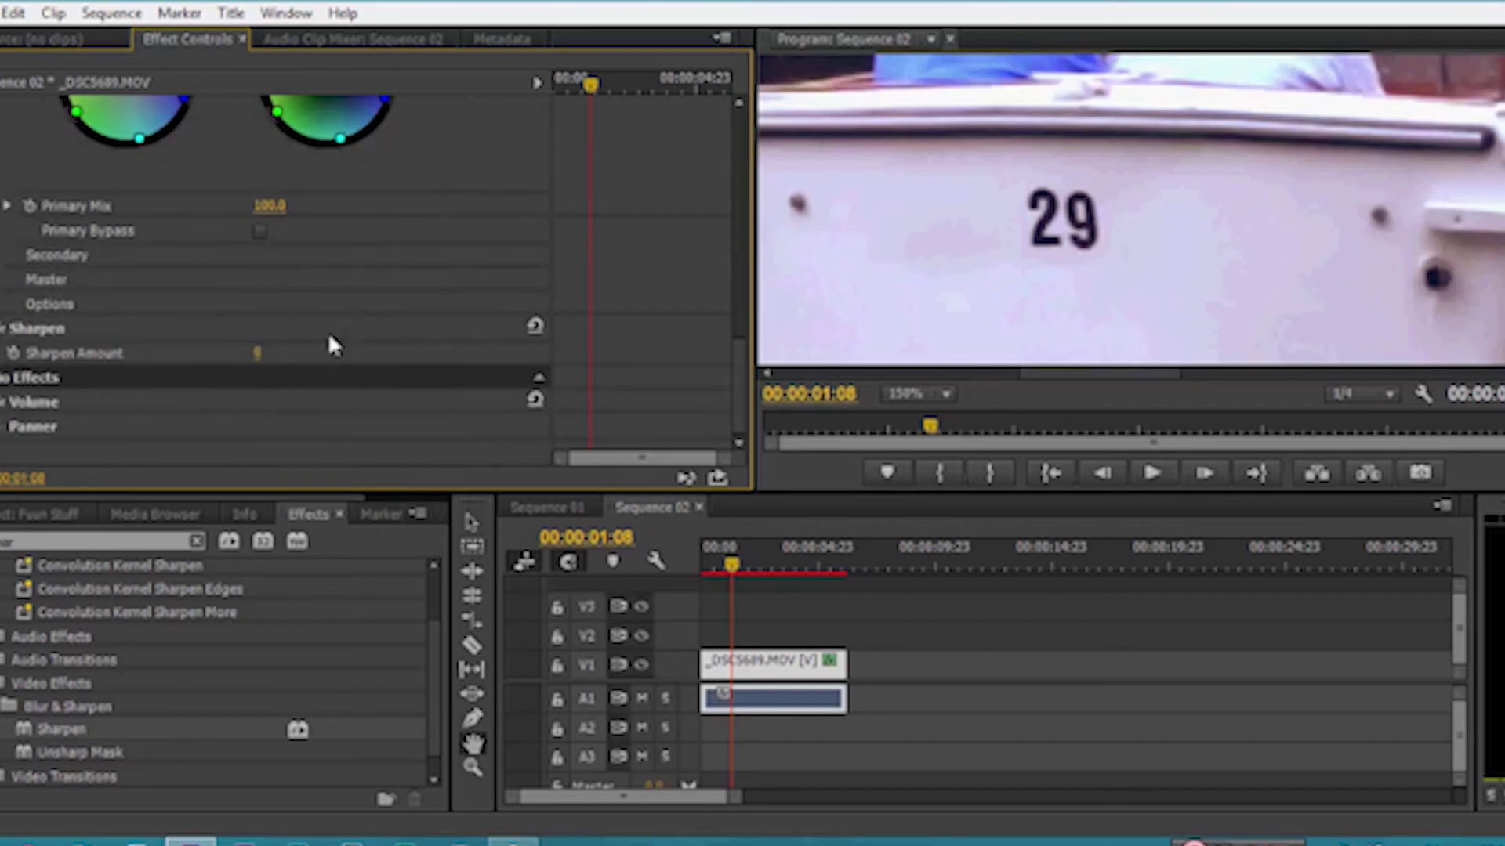
pyautogui.click(259, 353)
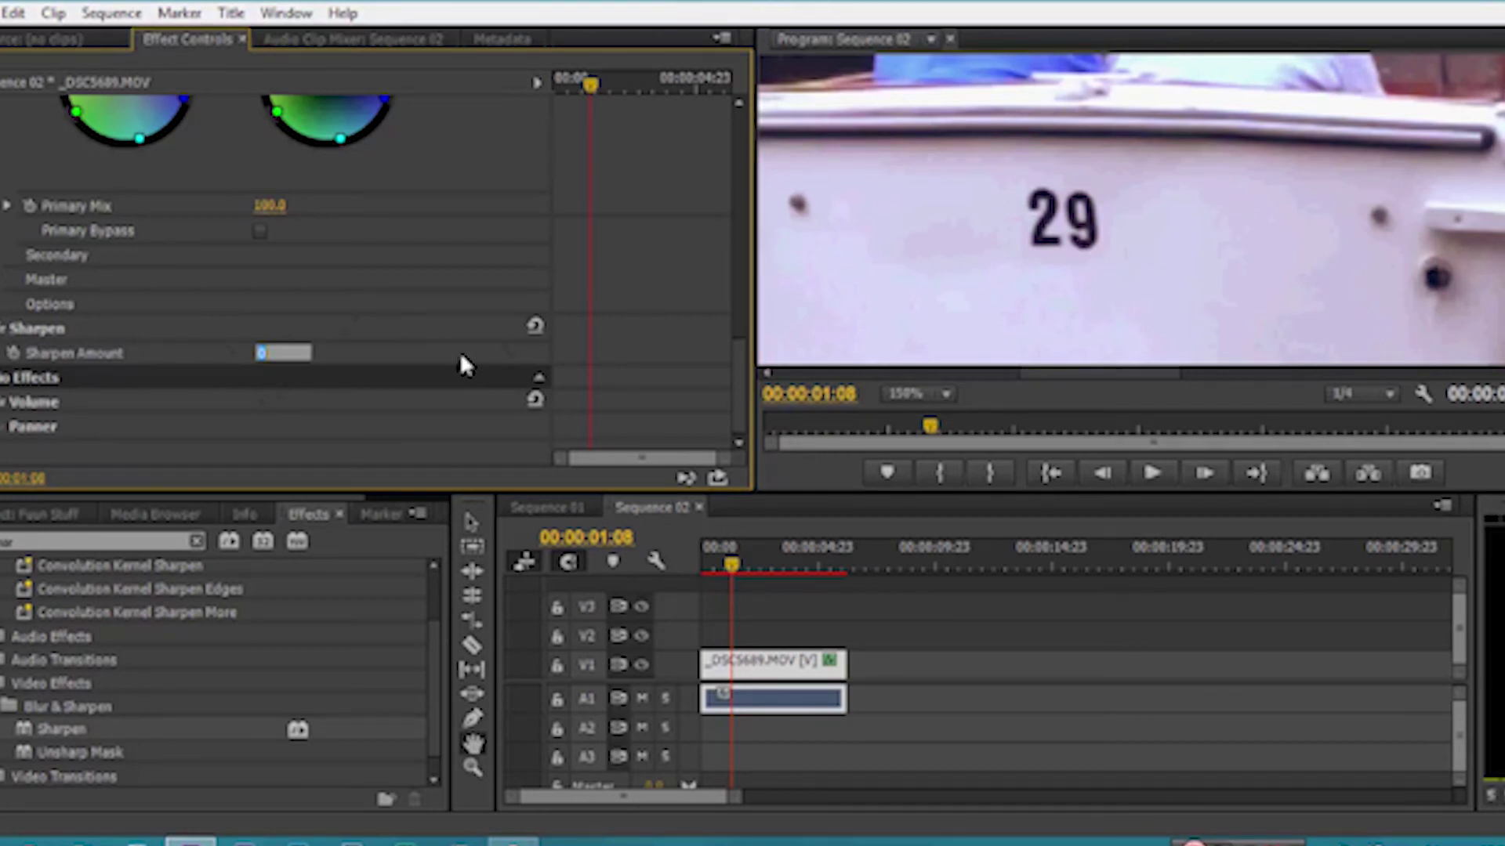
pyautogui.write('20')
pyautogui.press('Return')
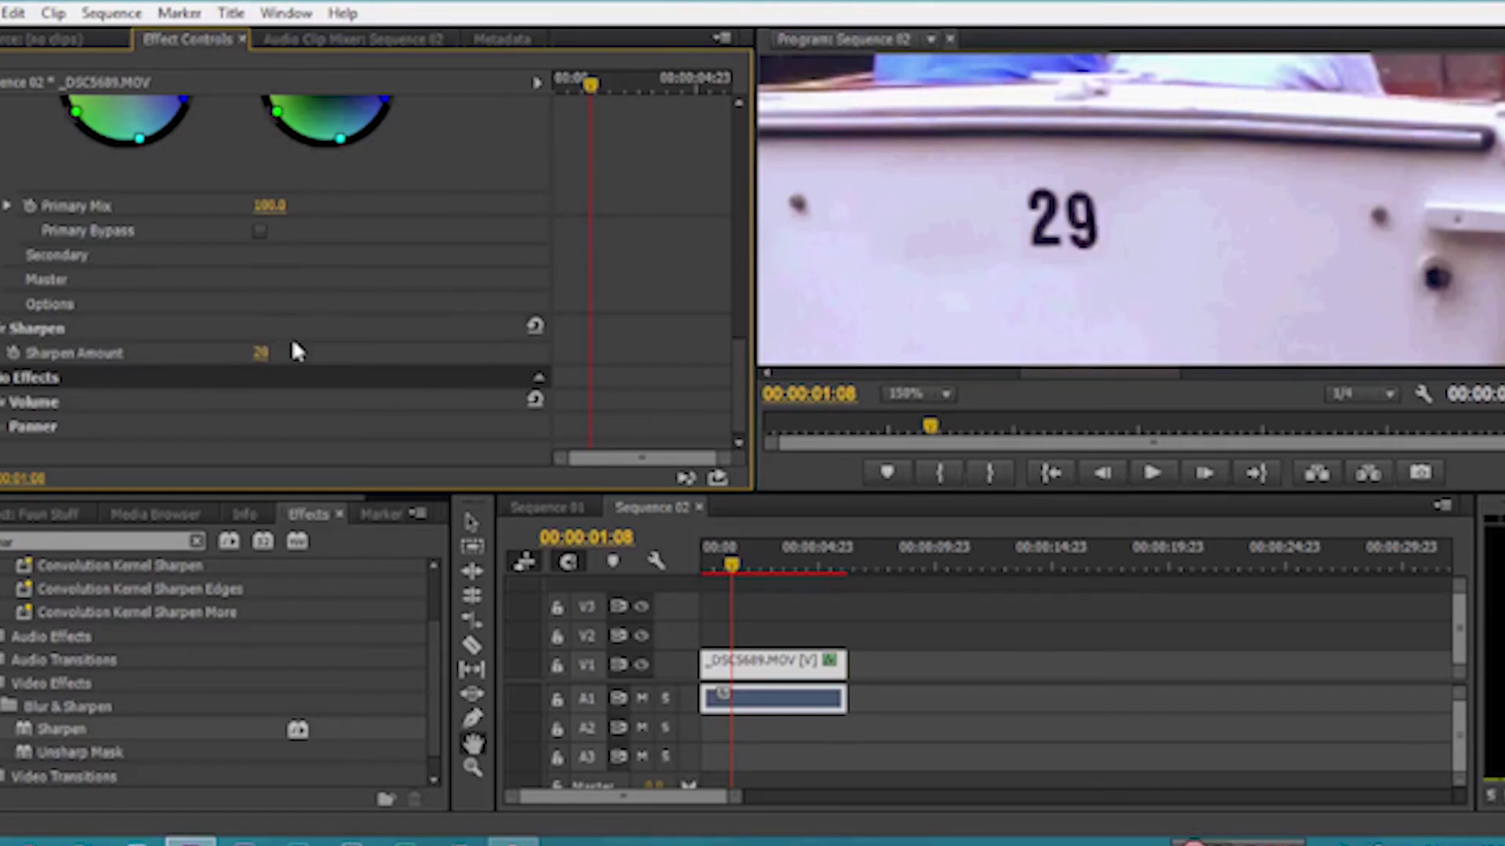
pyautogui.click(7, 328)
pyautogui.click(7, 332)
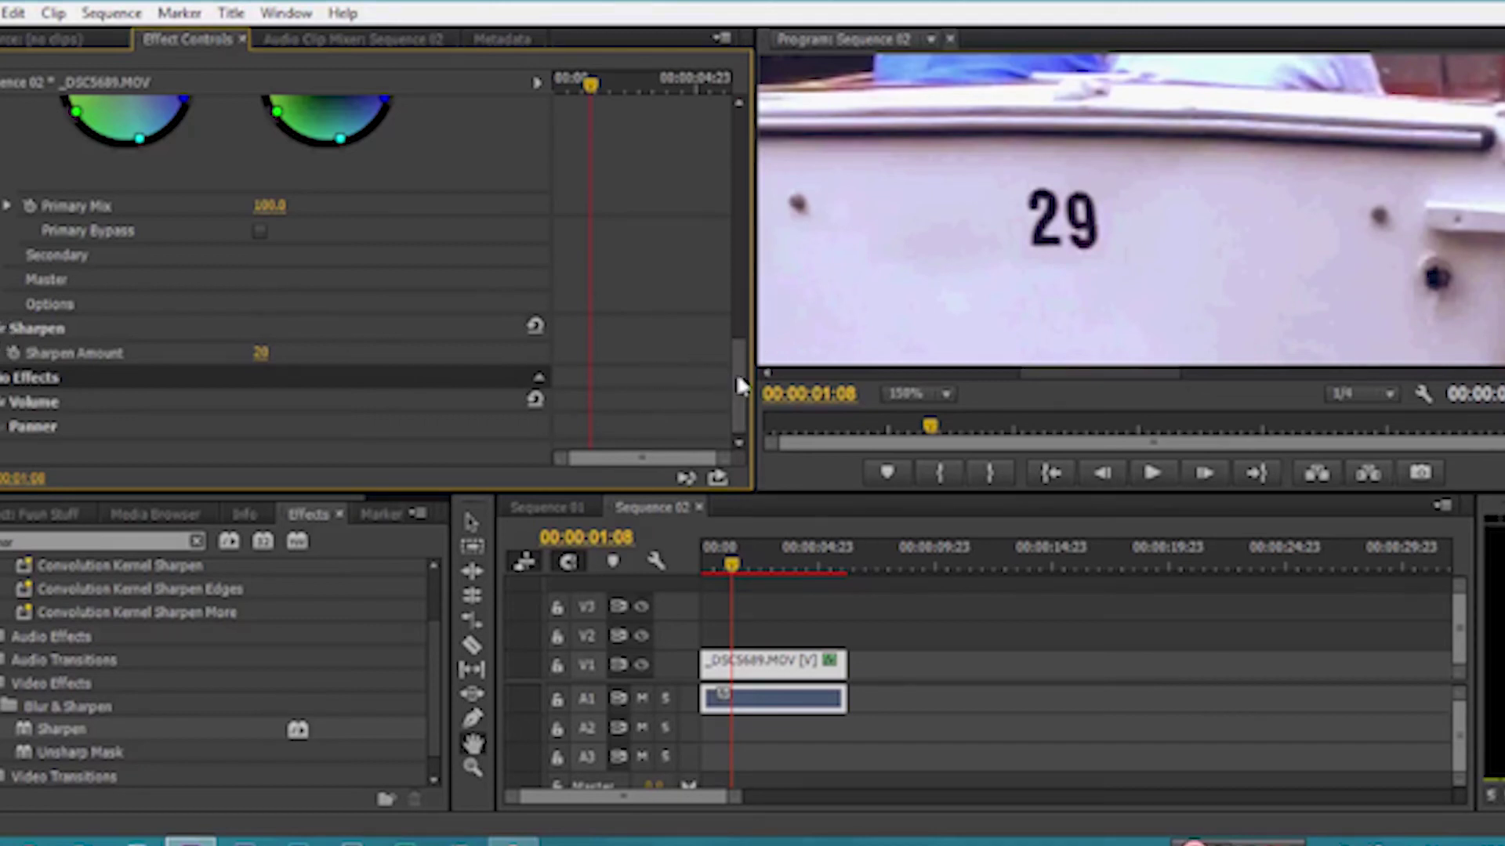
pyautogui.moveTo(736, 373); pyautogui.dragTo(739, 335)
pyautogui.scroll(2, 741, 343)
pyautogui.scroll(-5, 742, 369)
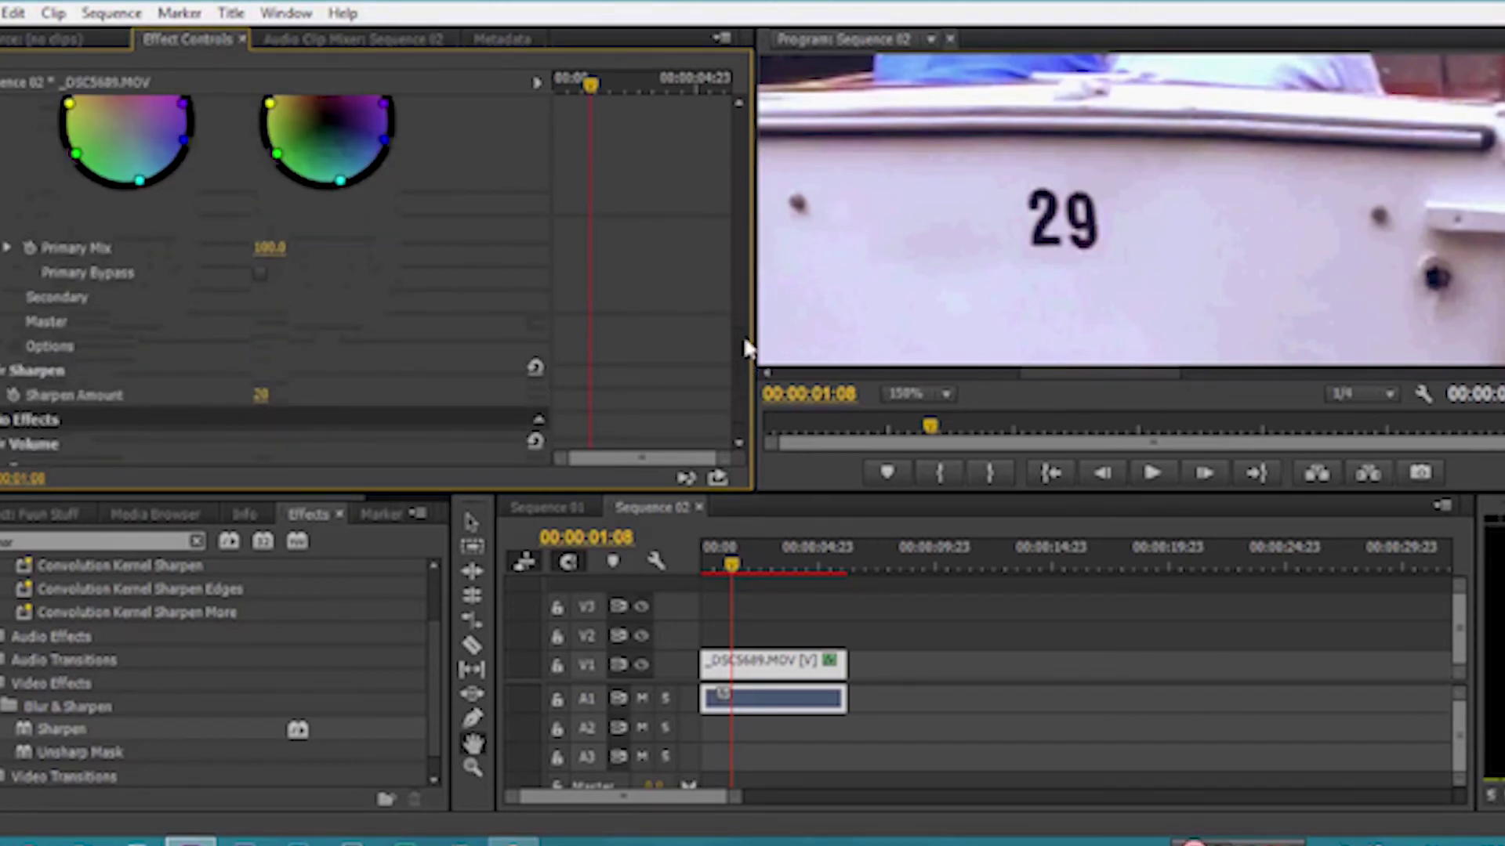
pyautogui.scroll(5, 746, 340)
pyautogui.scroll(4, 745, 339)
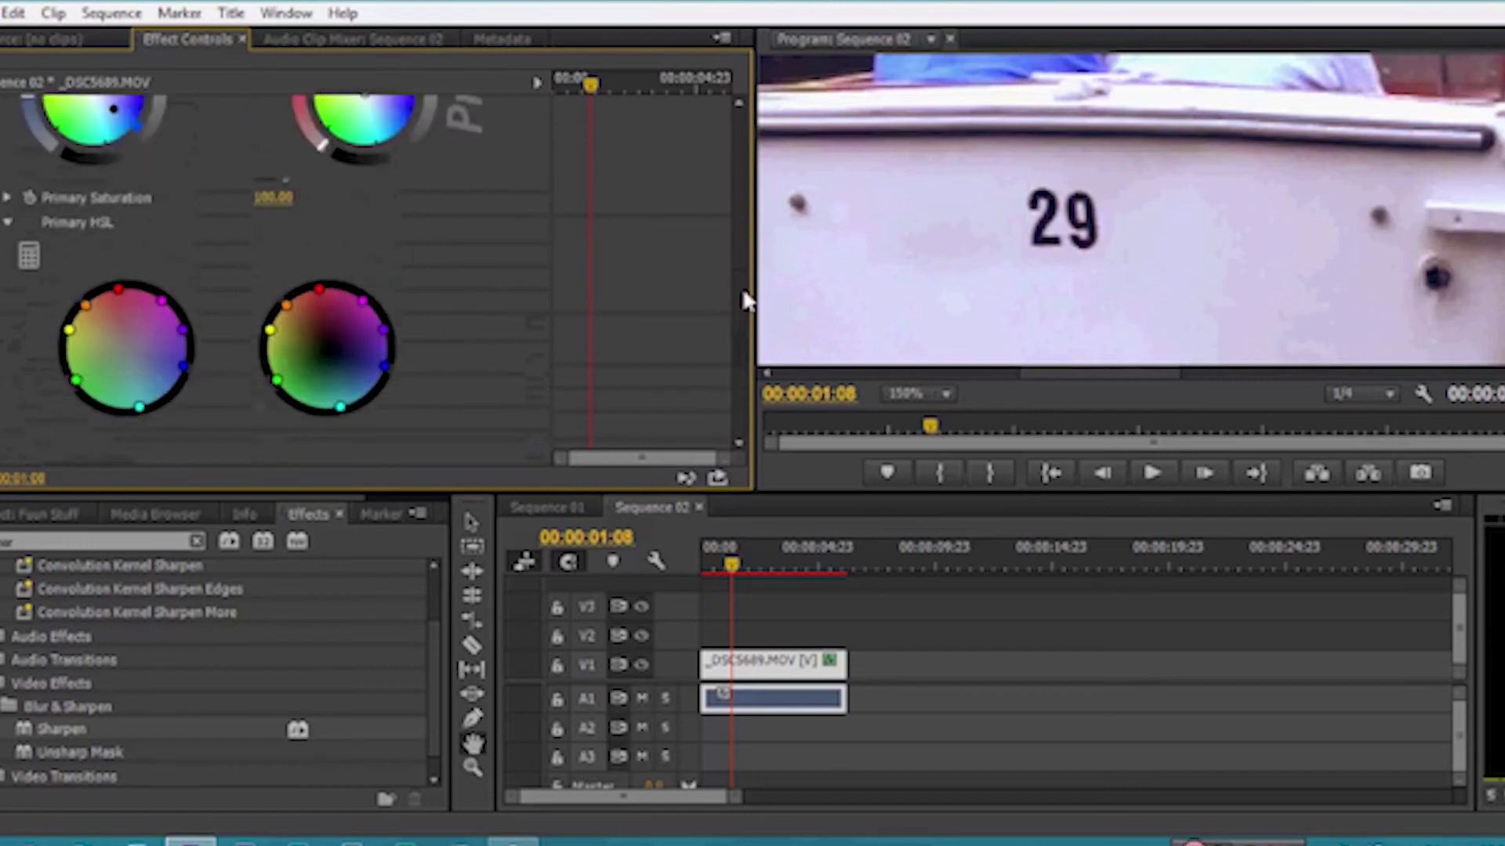
pyautogui.scroll(-5, 746, 339)
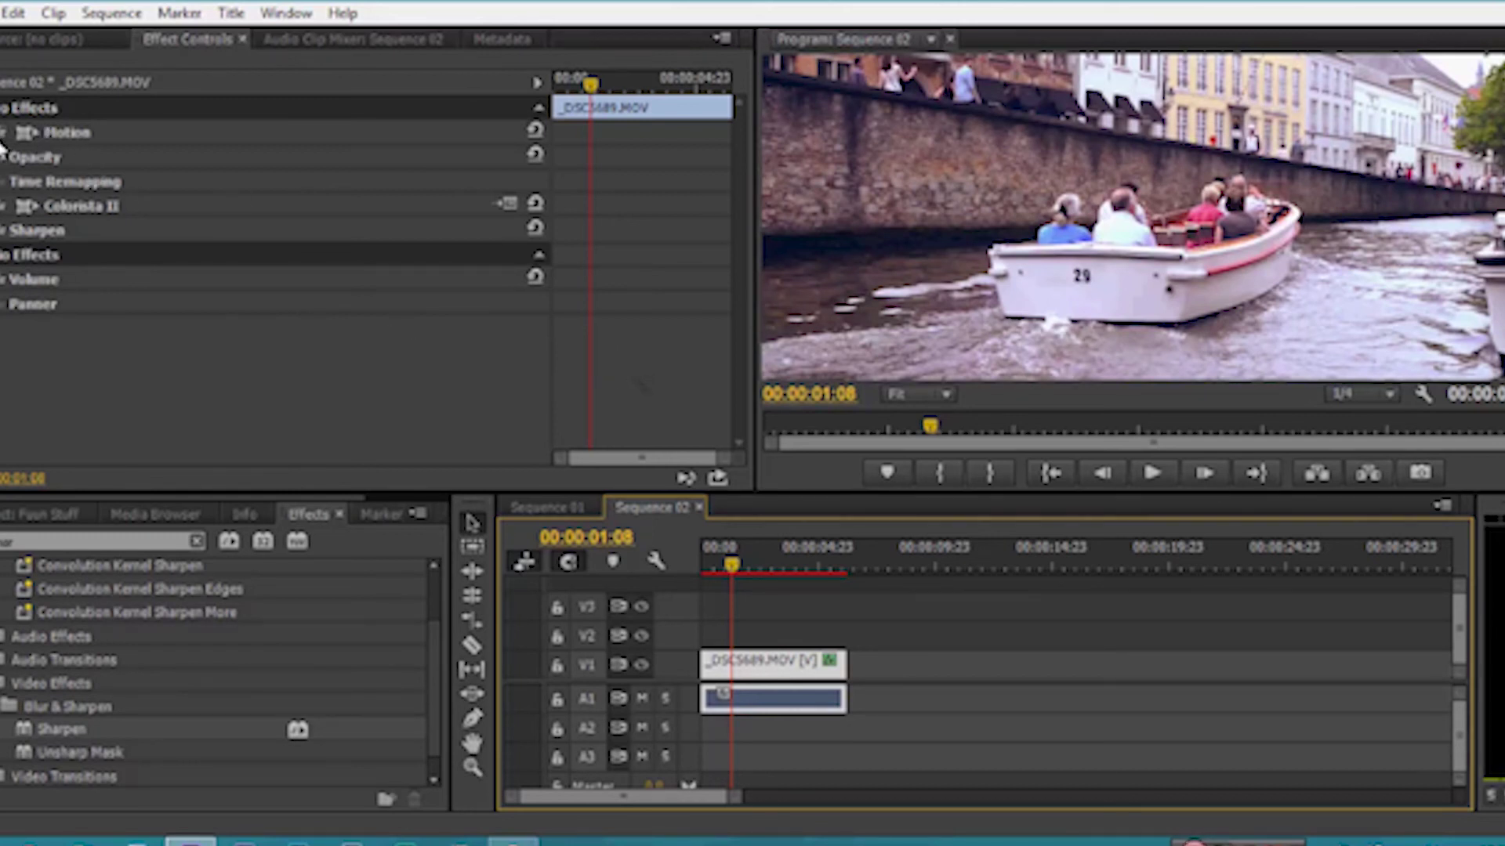
# Toggle the Colorista II effect off and on to compare the graded clip with the original footage
pyautogui.click(4, 212)
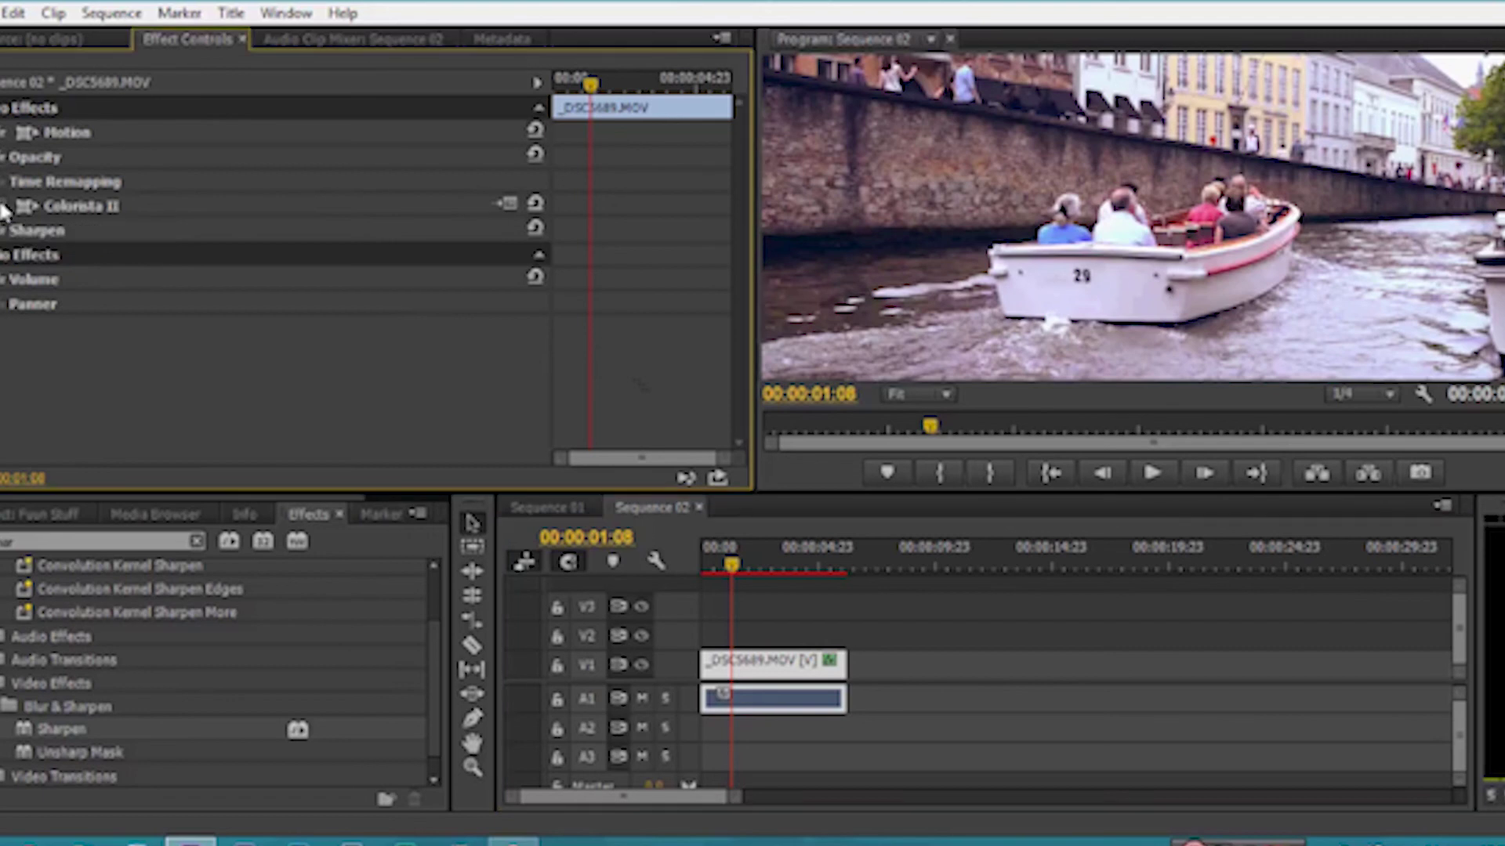
pyautogui.click(4, 211)
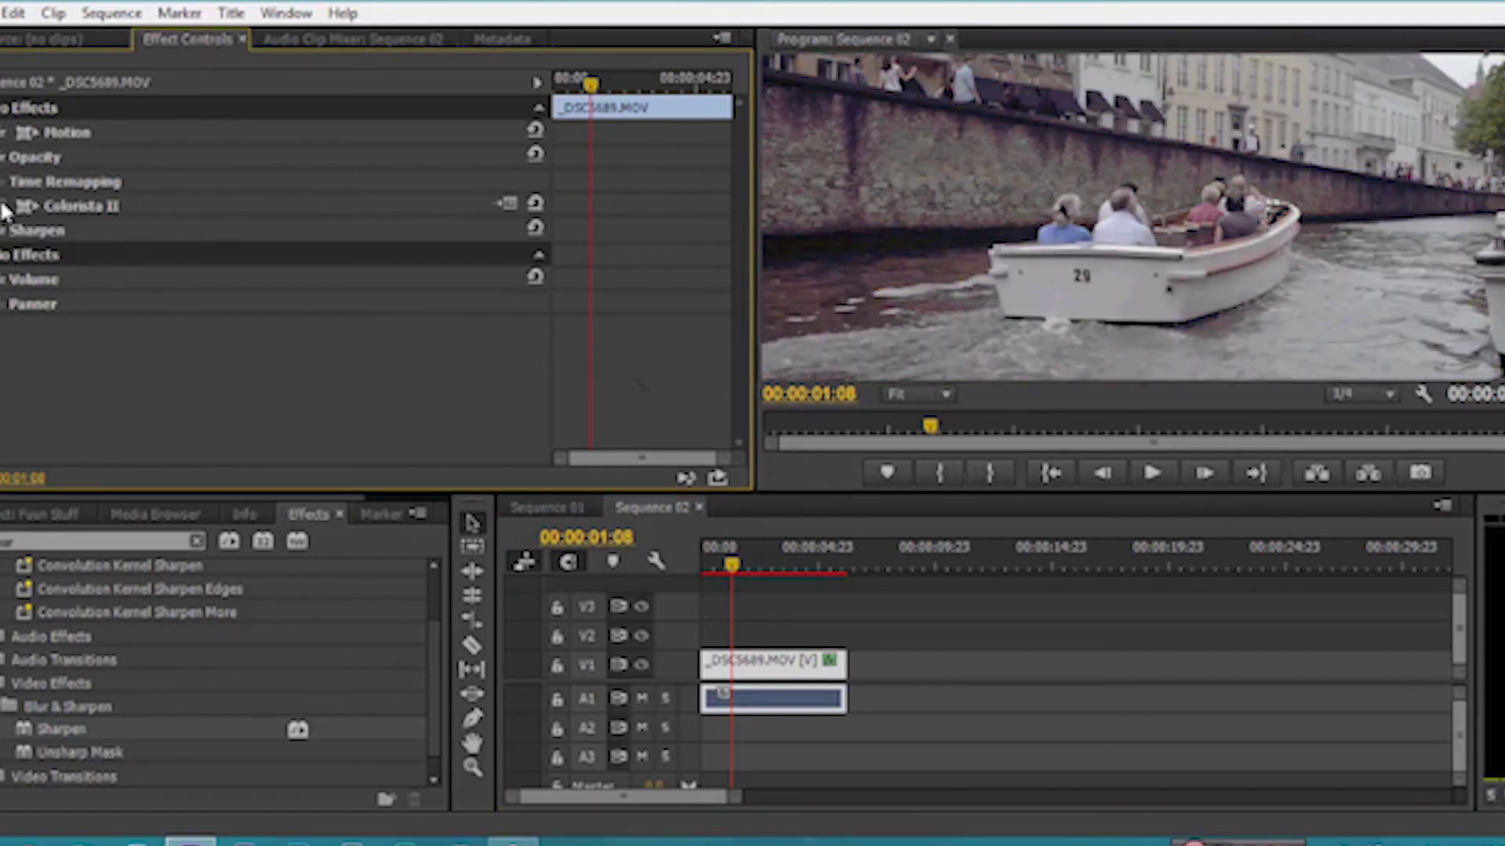
pyautogui.click(4, 212)
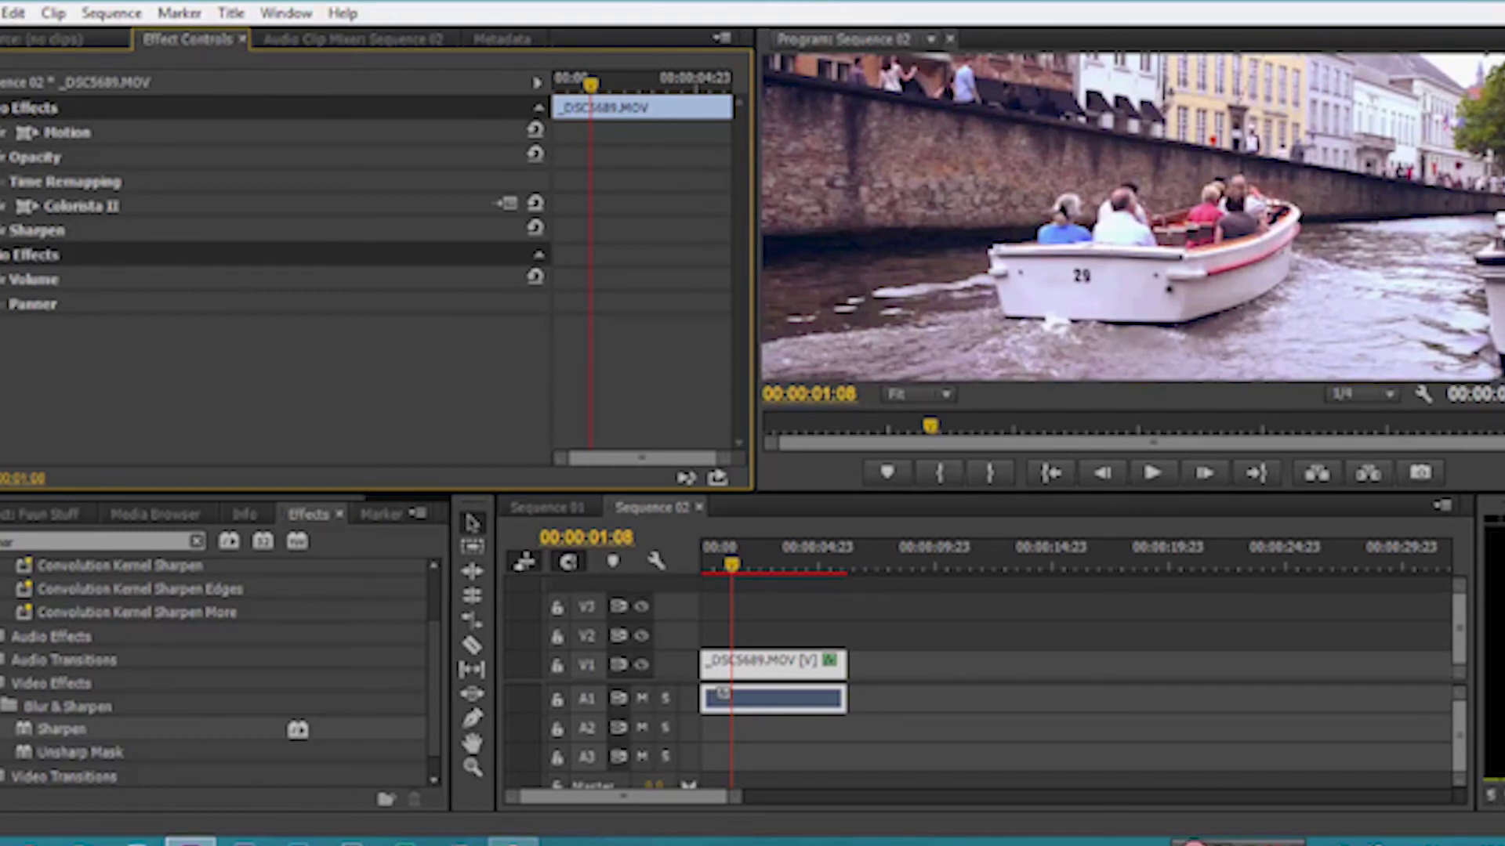
# Make the Sequence 02 timeline active and open its media export settings
pyautogui.hotkey('alt', 'f')
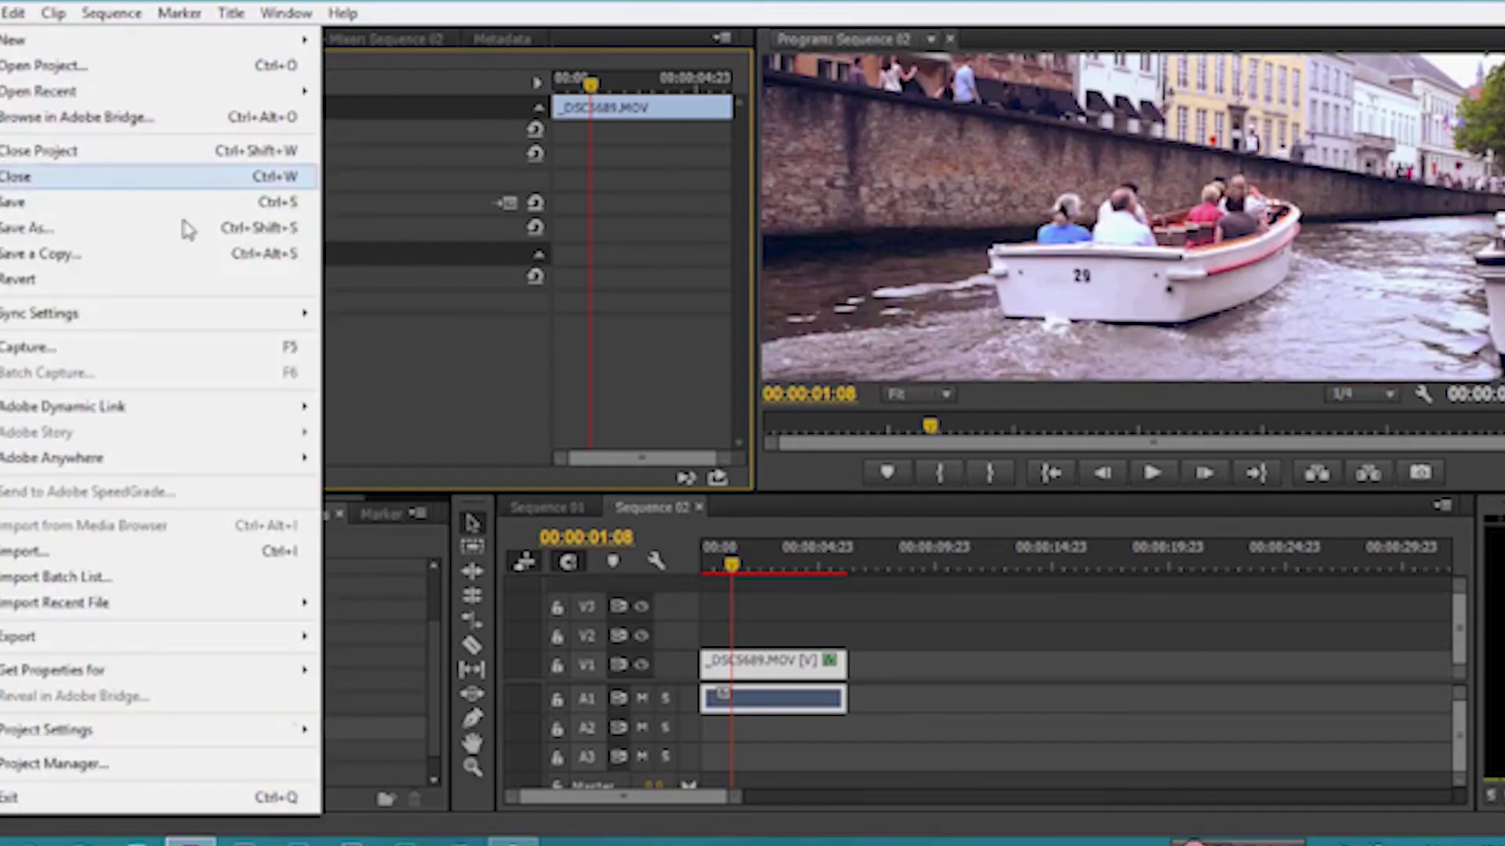
pyautogui.moveTo(130, 641)
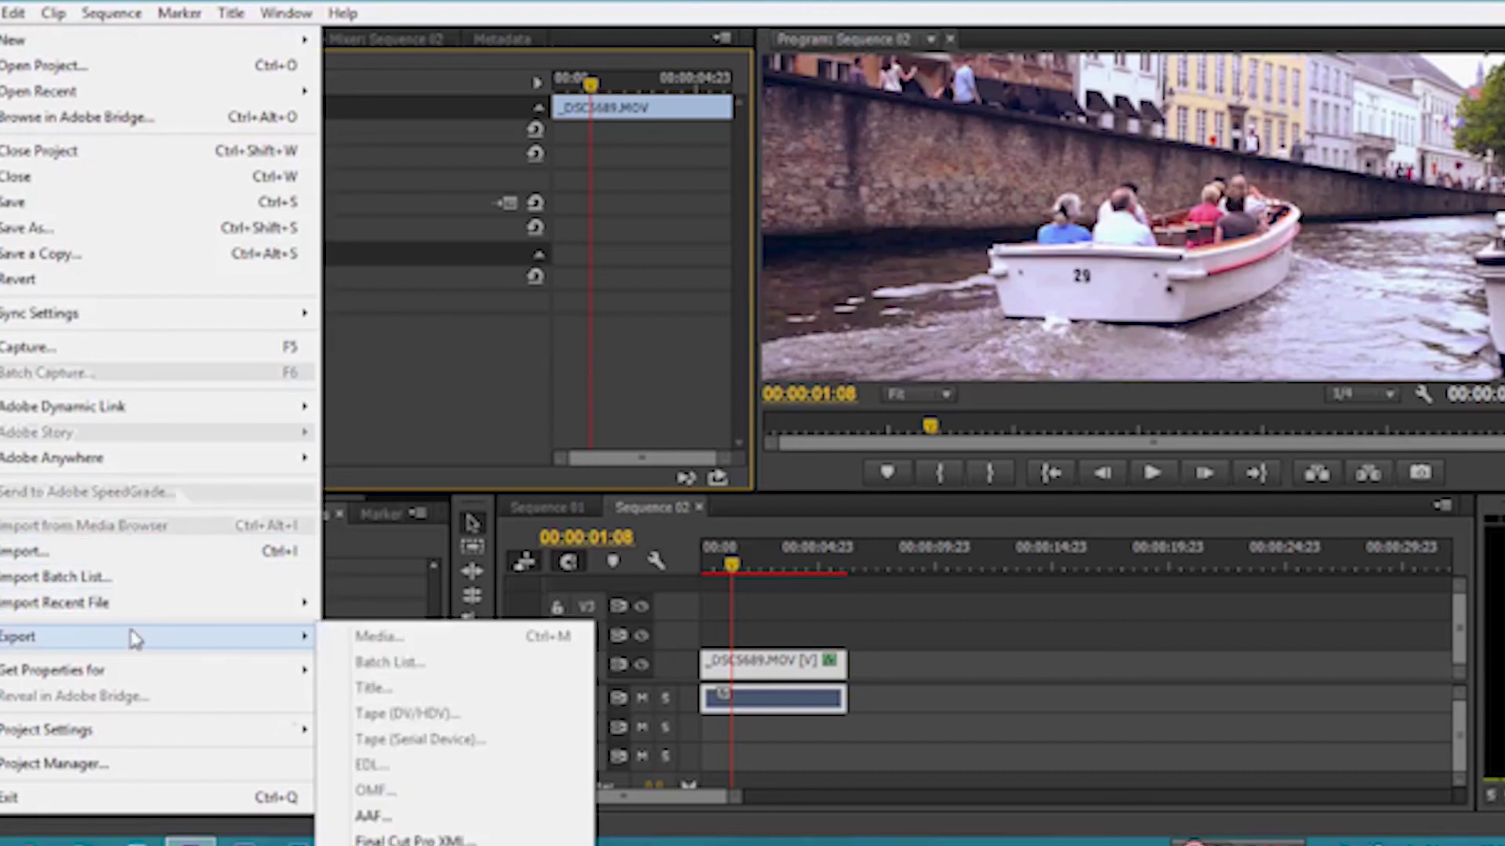
pyautogui.click(753, 670)
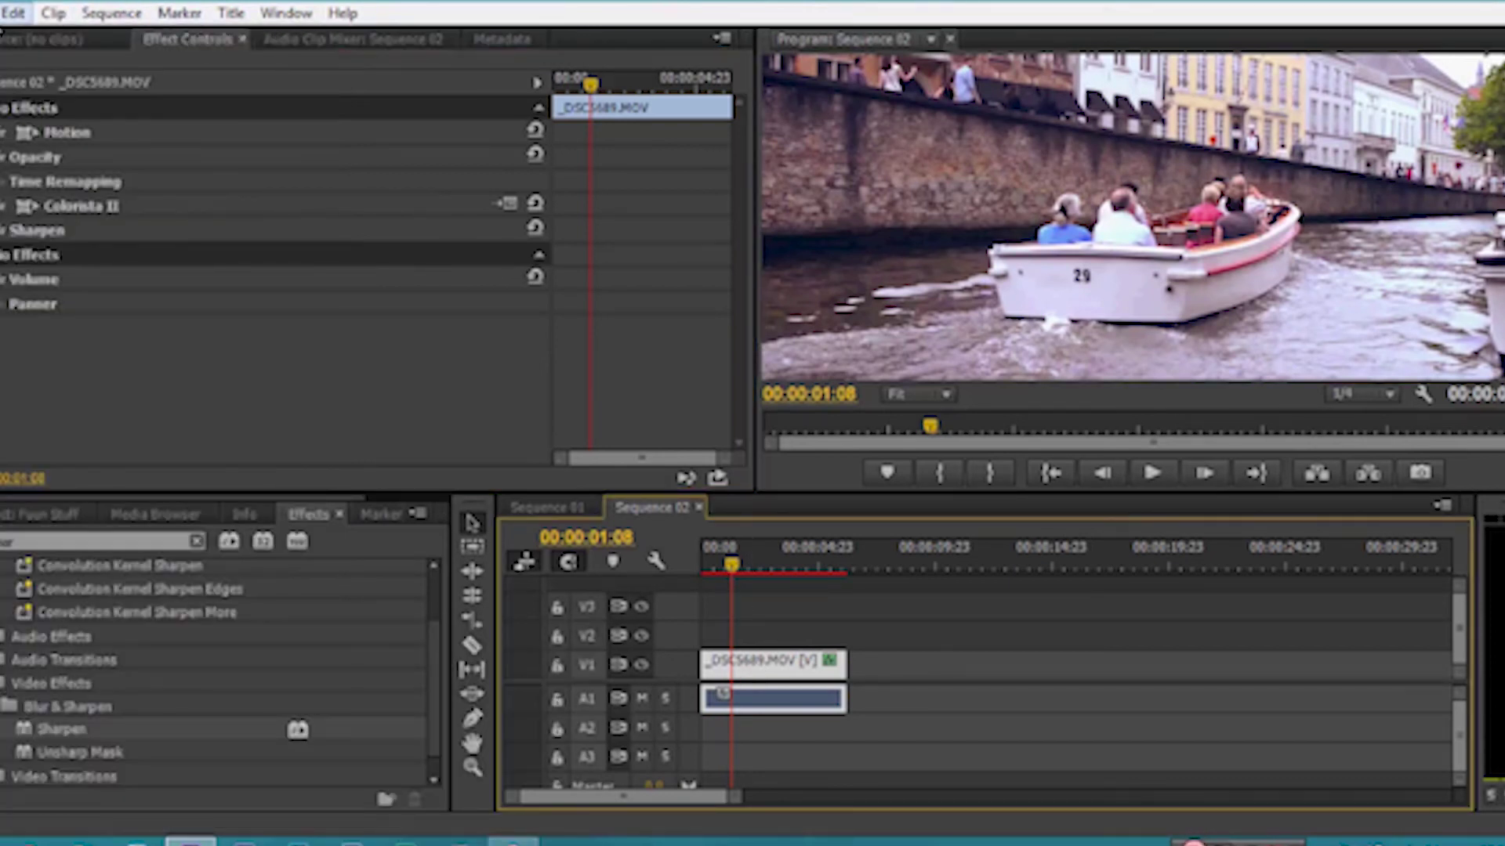
pyautogui.click(3, 13)
pyautogui.moveTo(190, 649)
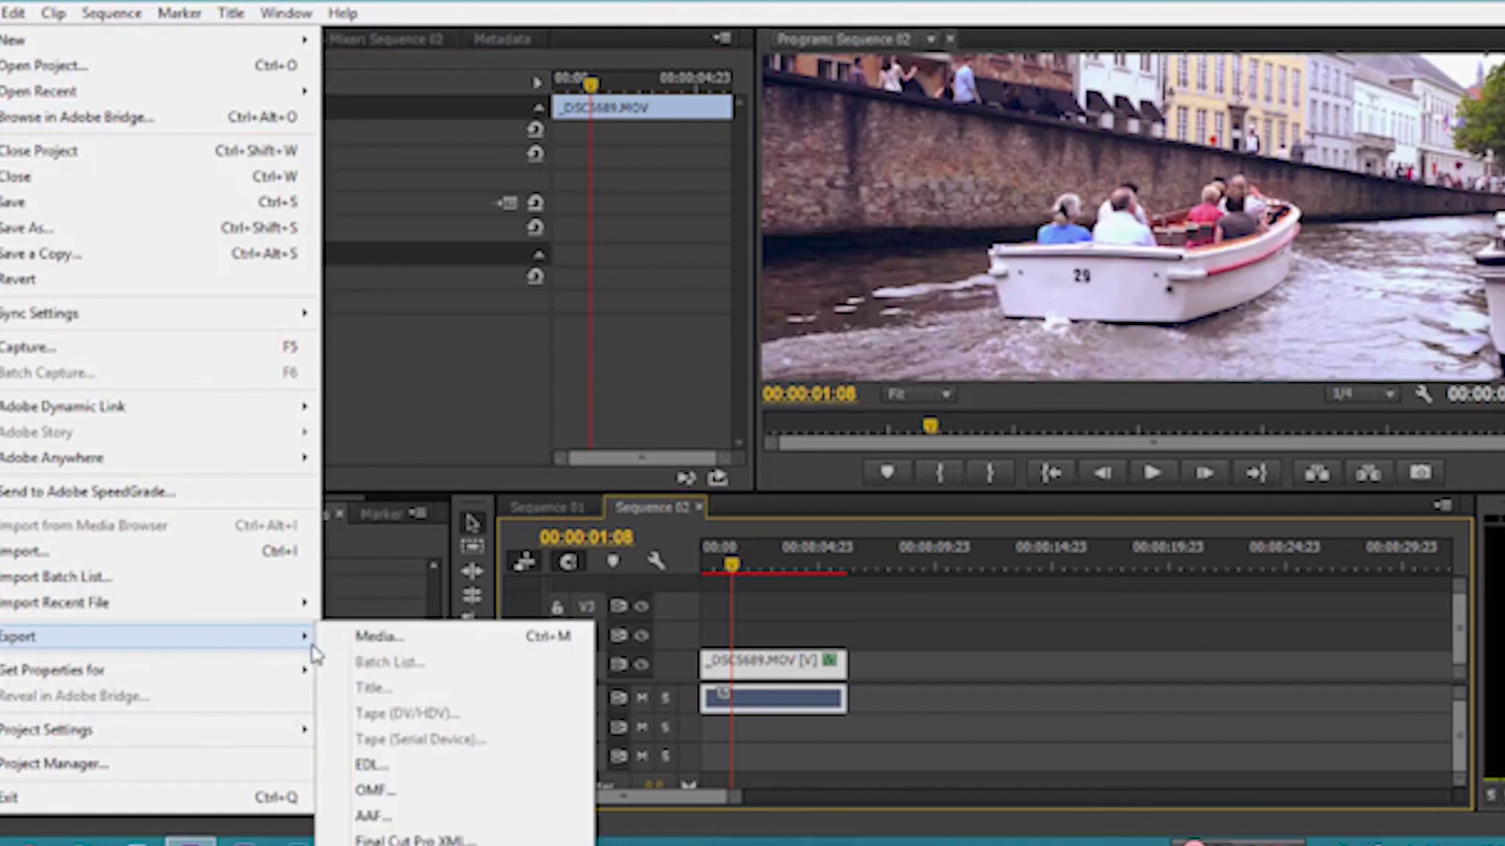
pyautogui.click(357, 638)
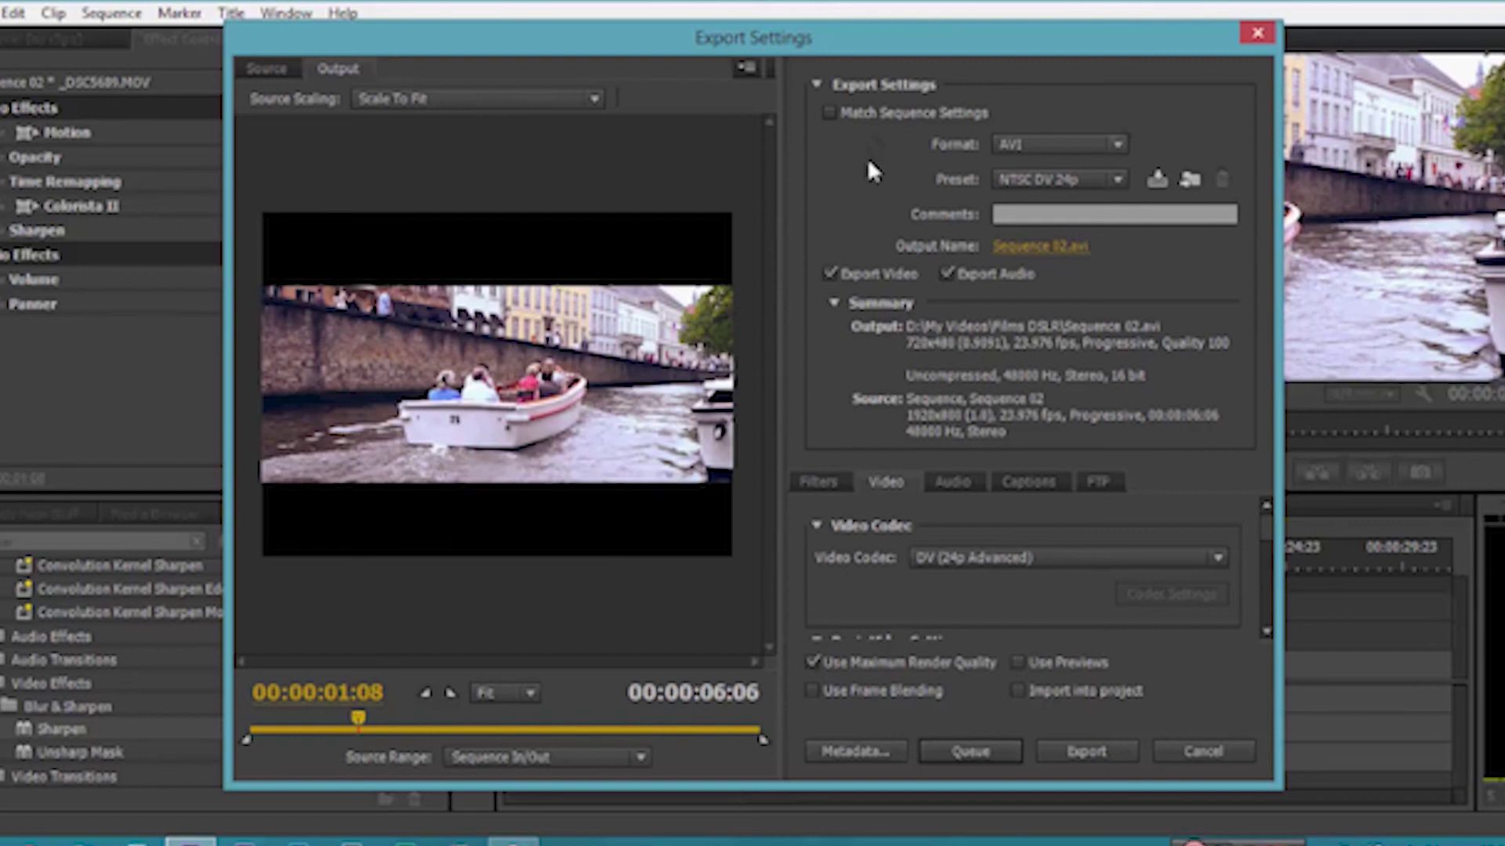
# Set the export format to H.264 and choose the Match Source - High bitrate preset
pyautogui.click(1058, 144)
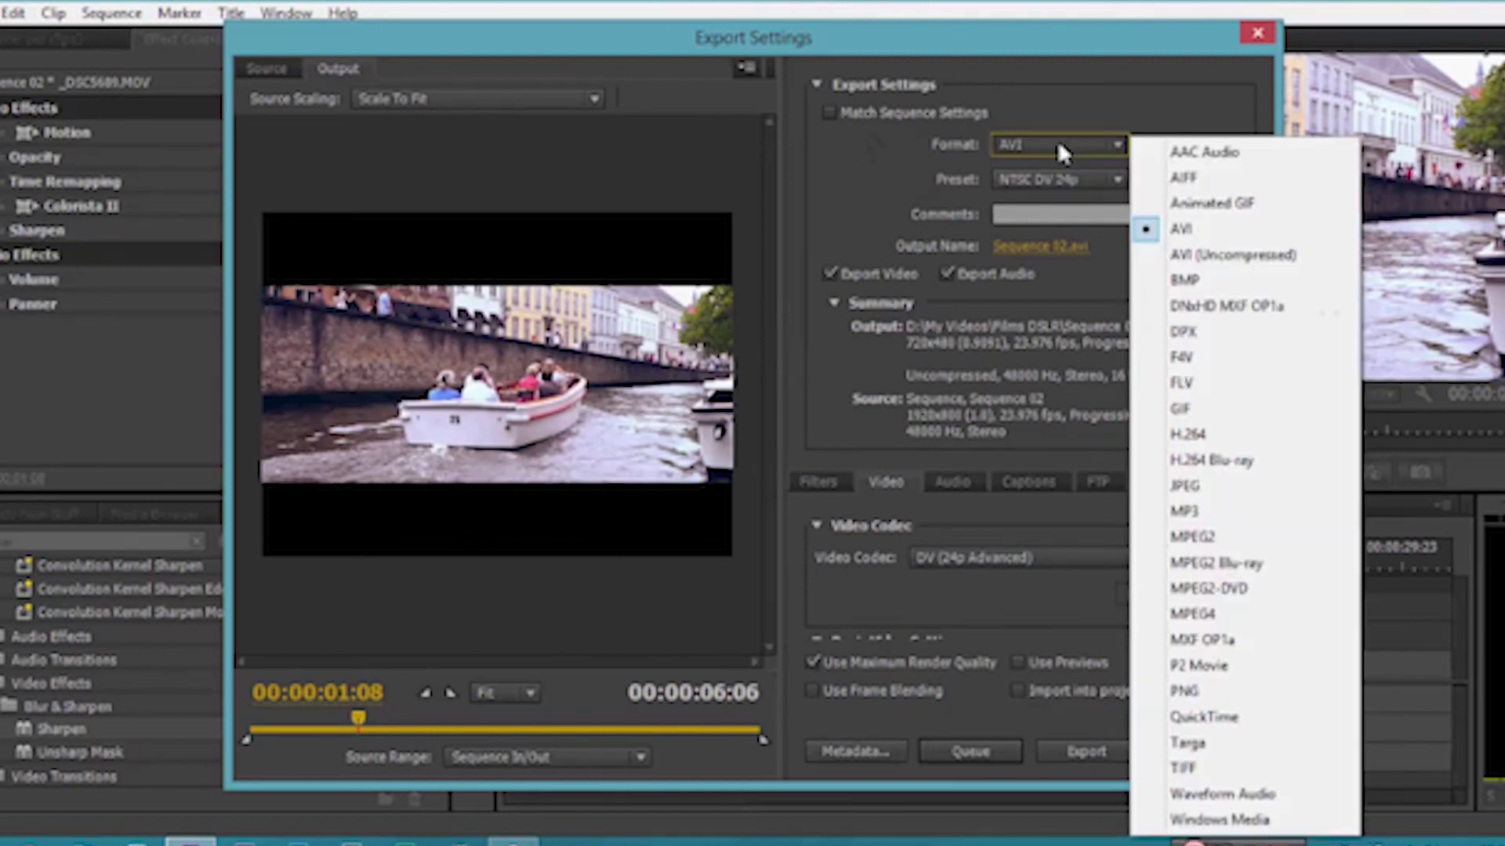
pyautogui.click(1181, 436)
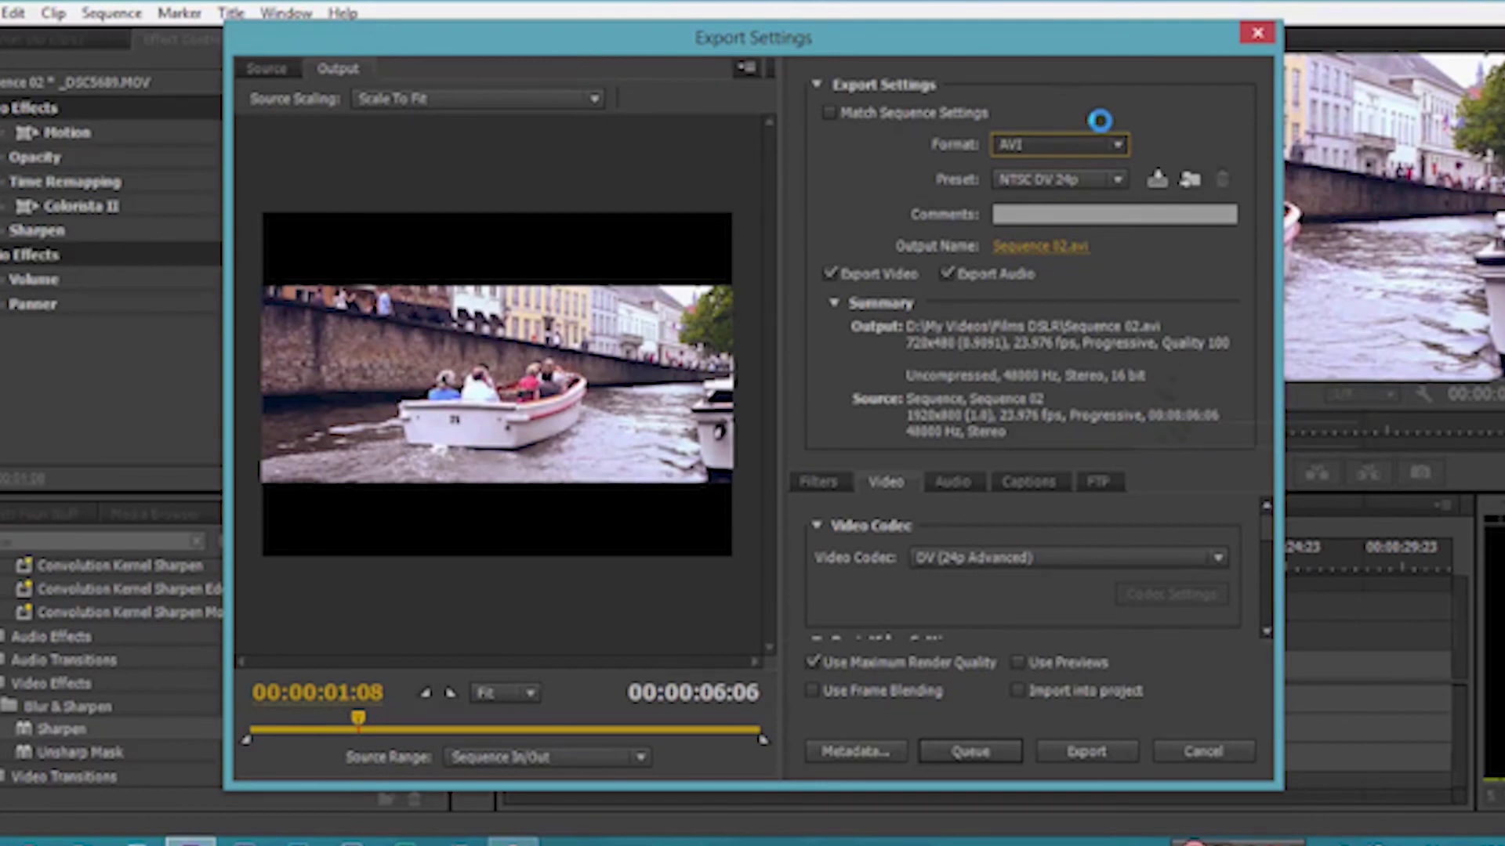
pyautogui.press('Escape')
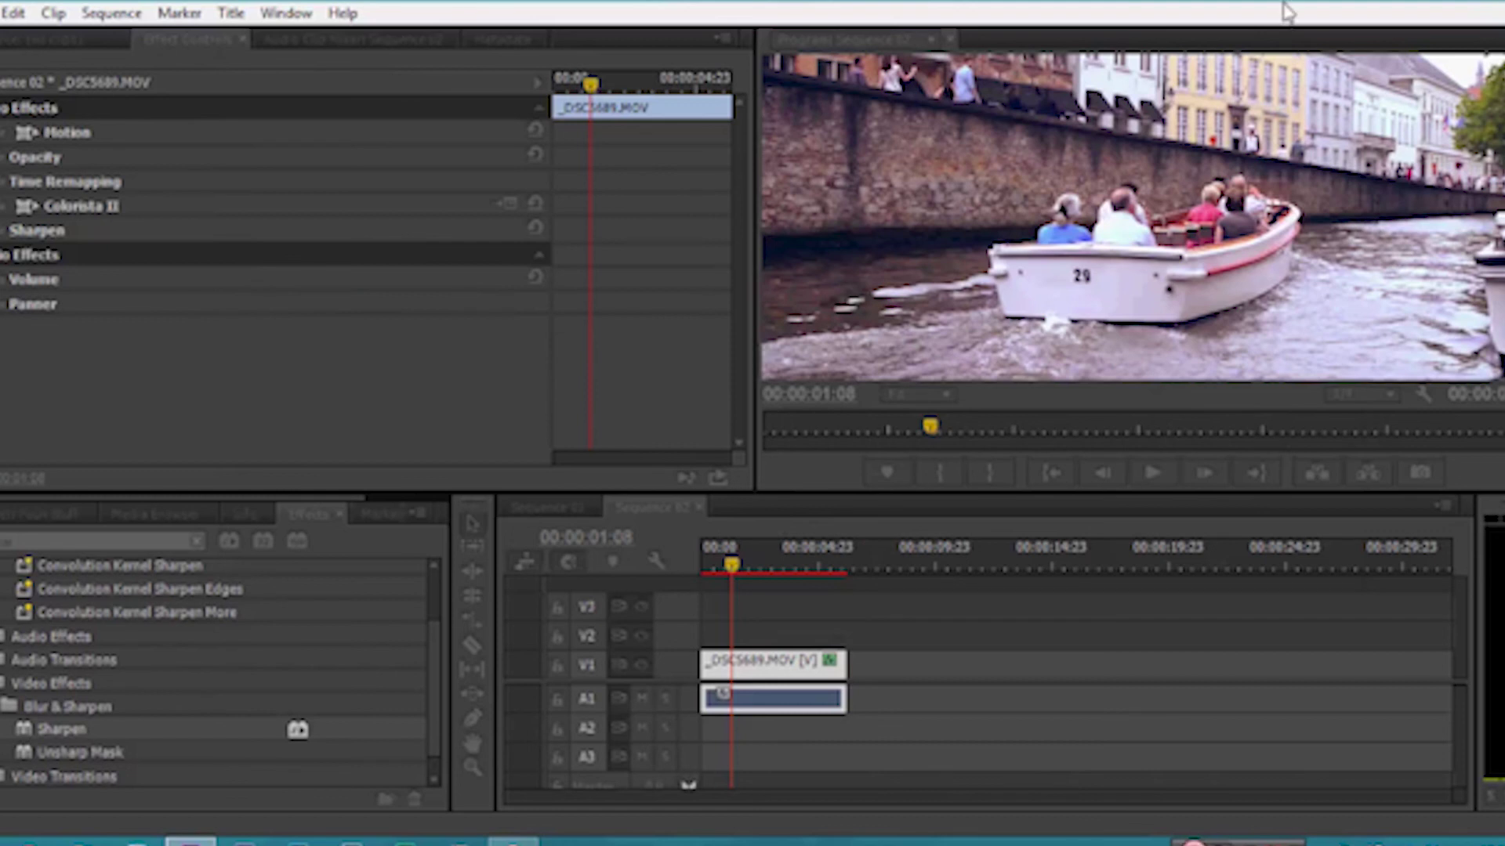
pyautogui.hotkey('ctrl', 'm')
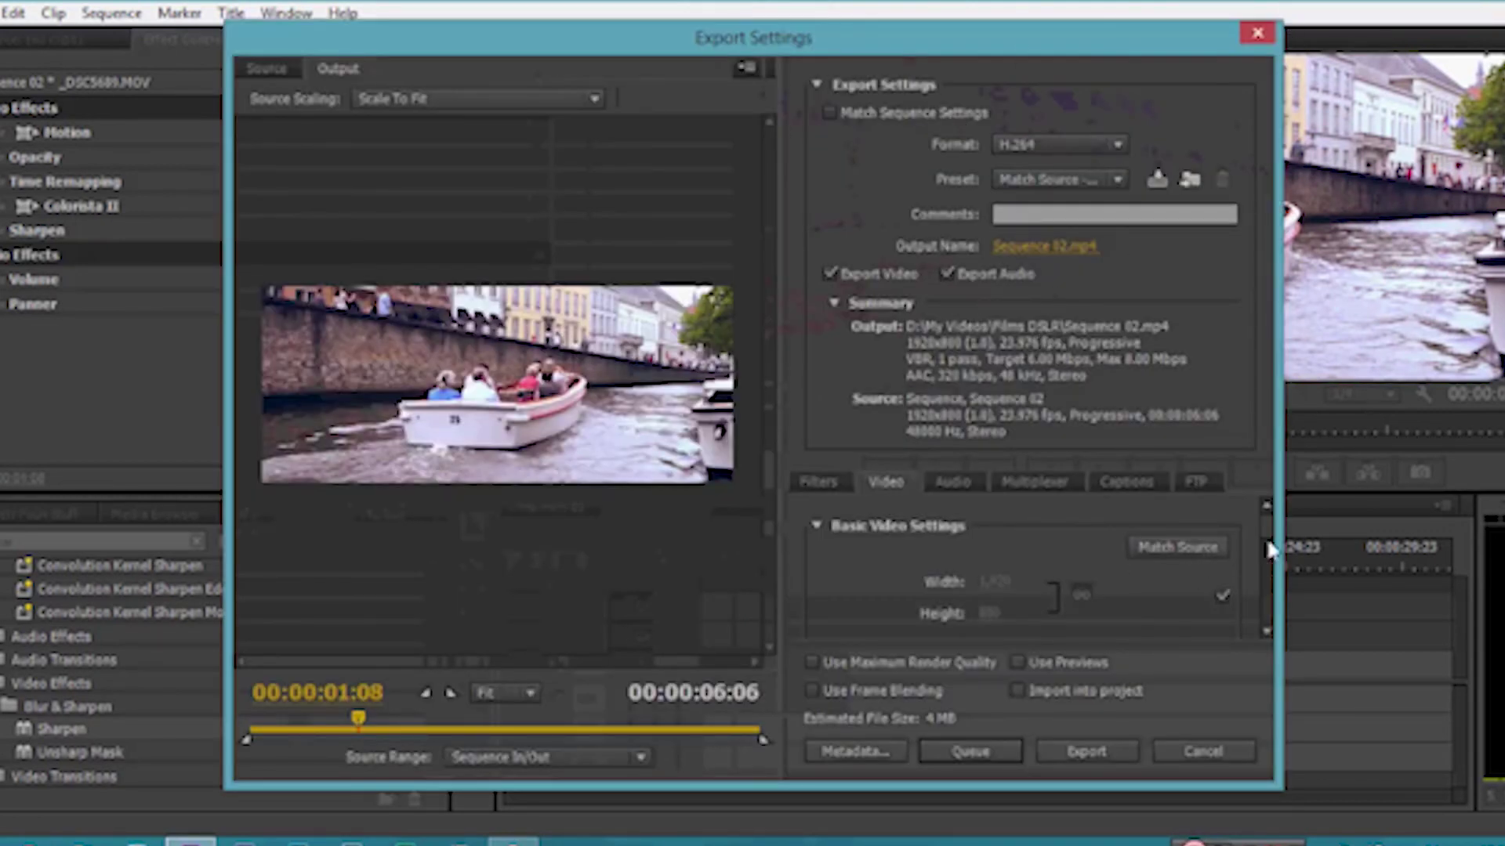
pyautogui.click(1085, 149)
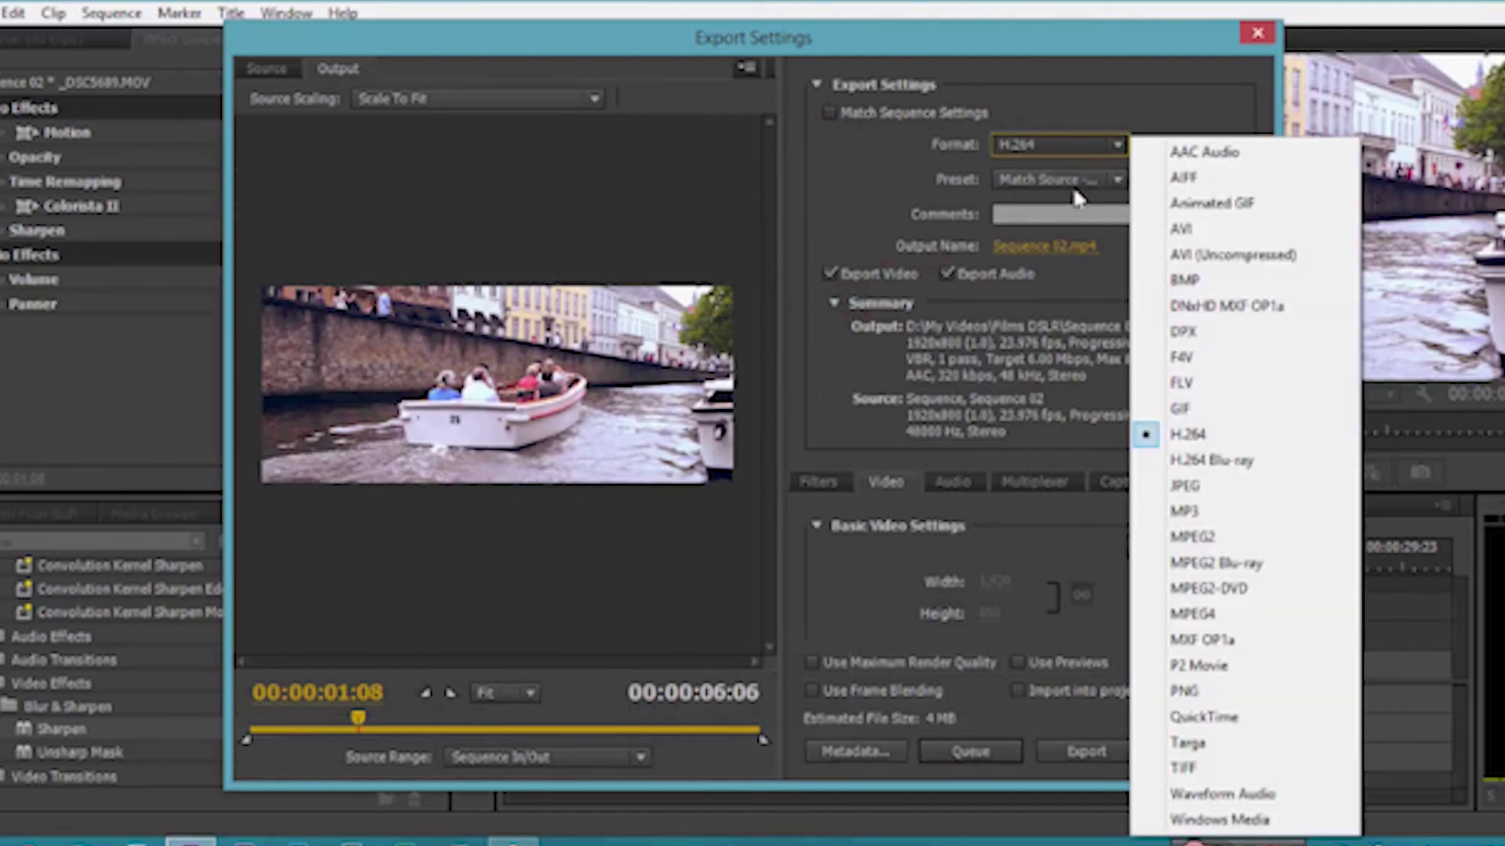
pyautogui.click(1071, 180)
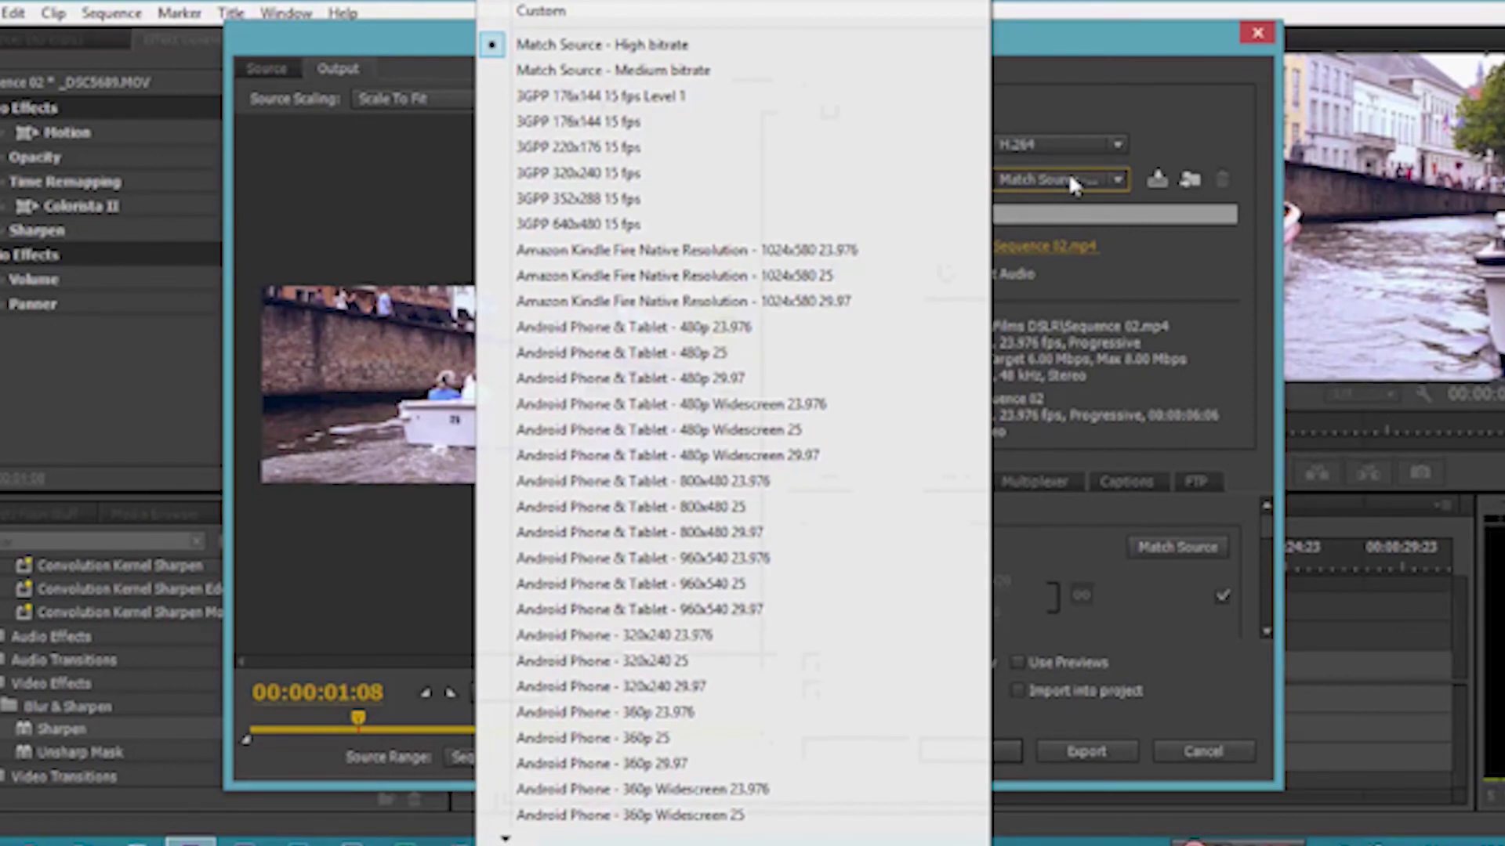
pyautogui.click(628, 49)
# Set the export's target bitrate to 20 Mbps in the video bitrate settings
pyautogui.moveTo(1270, 519)
pyautogui.mouseDown()
pyautogui.moveTo(1271, 565)
pyautogui.moveTo(1257, 519)
pyautogui.moveTo(1265, 529)
pyautogui.mouseUp()
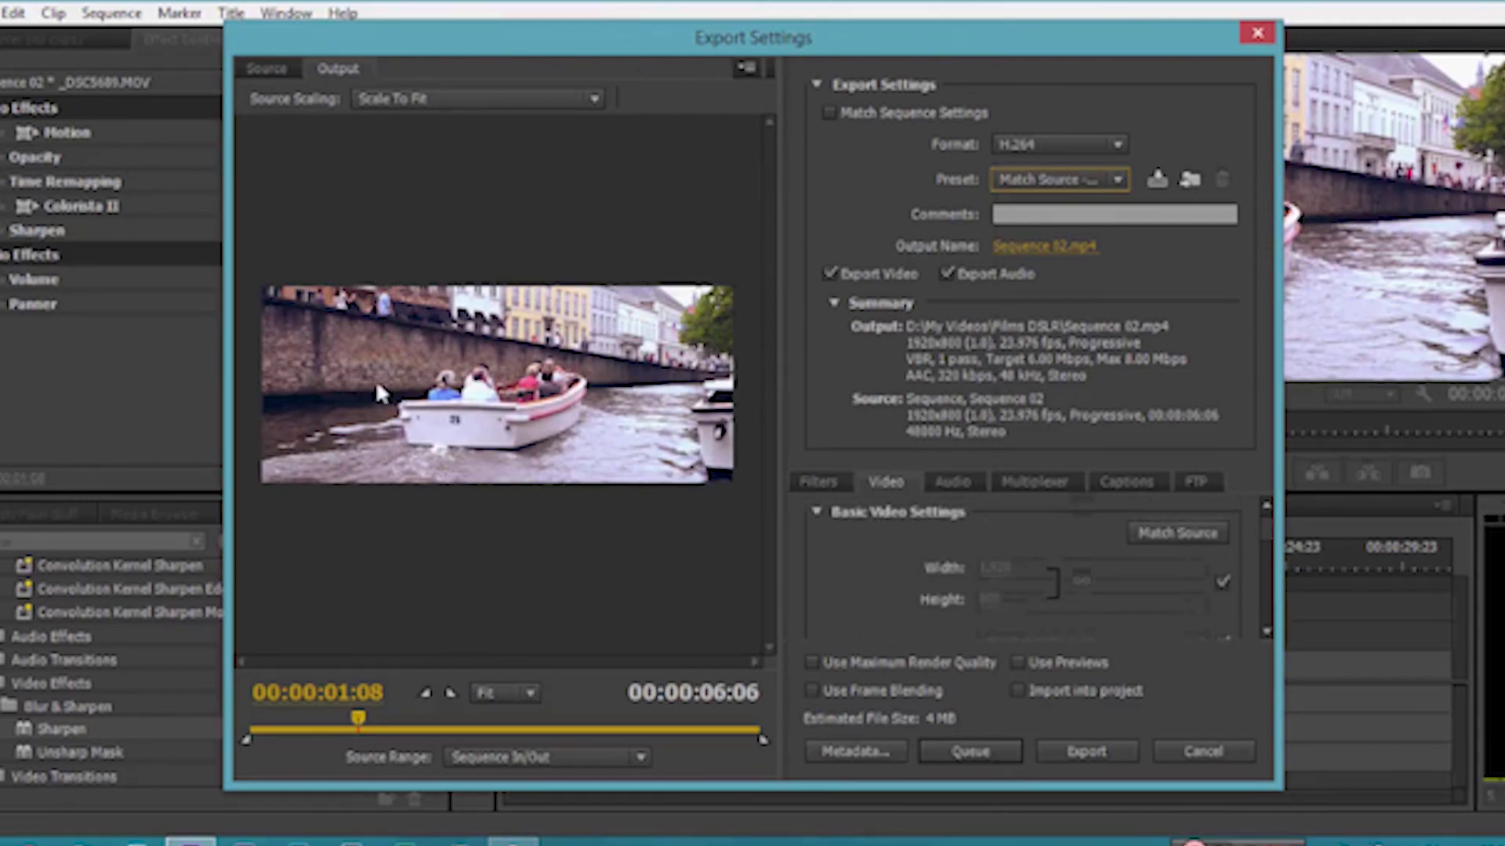
pyautogui.moveTo(1273, 534); pyautogui.dragTo(1271, 578)
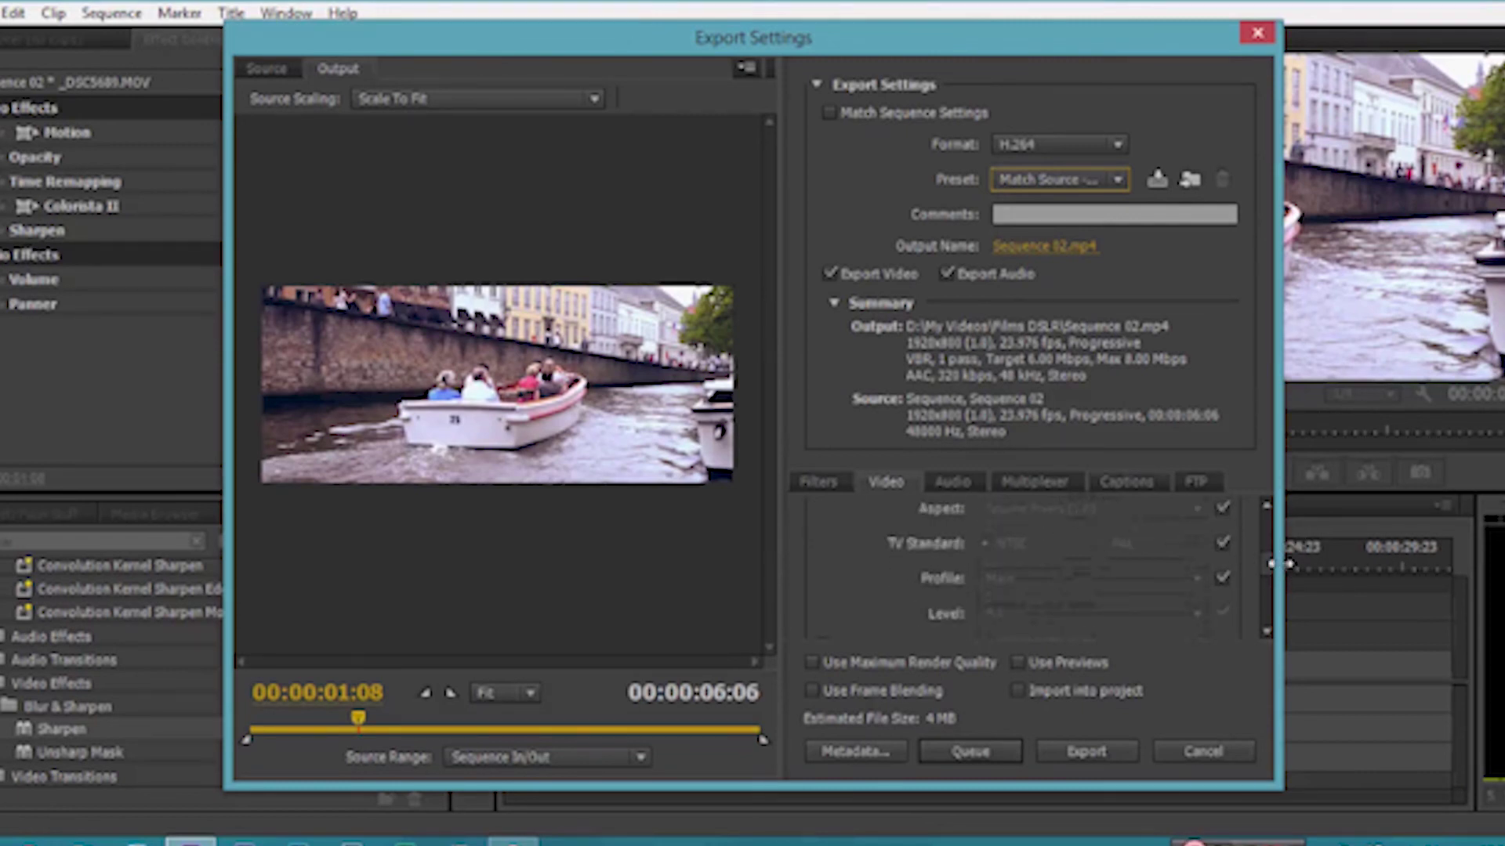
pyautogui.scroll(-1, 1268, 561)
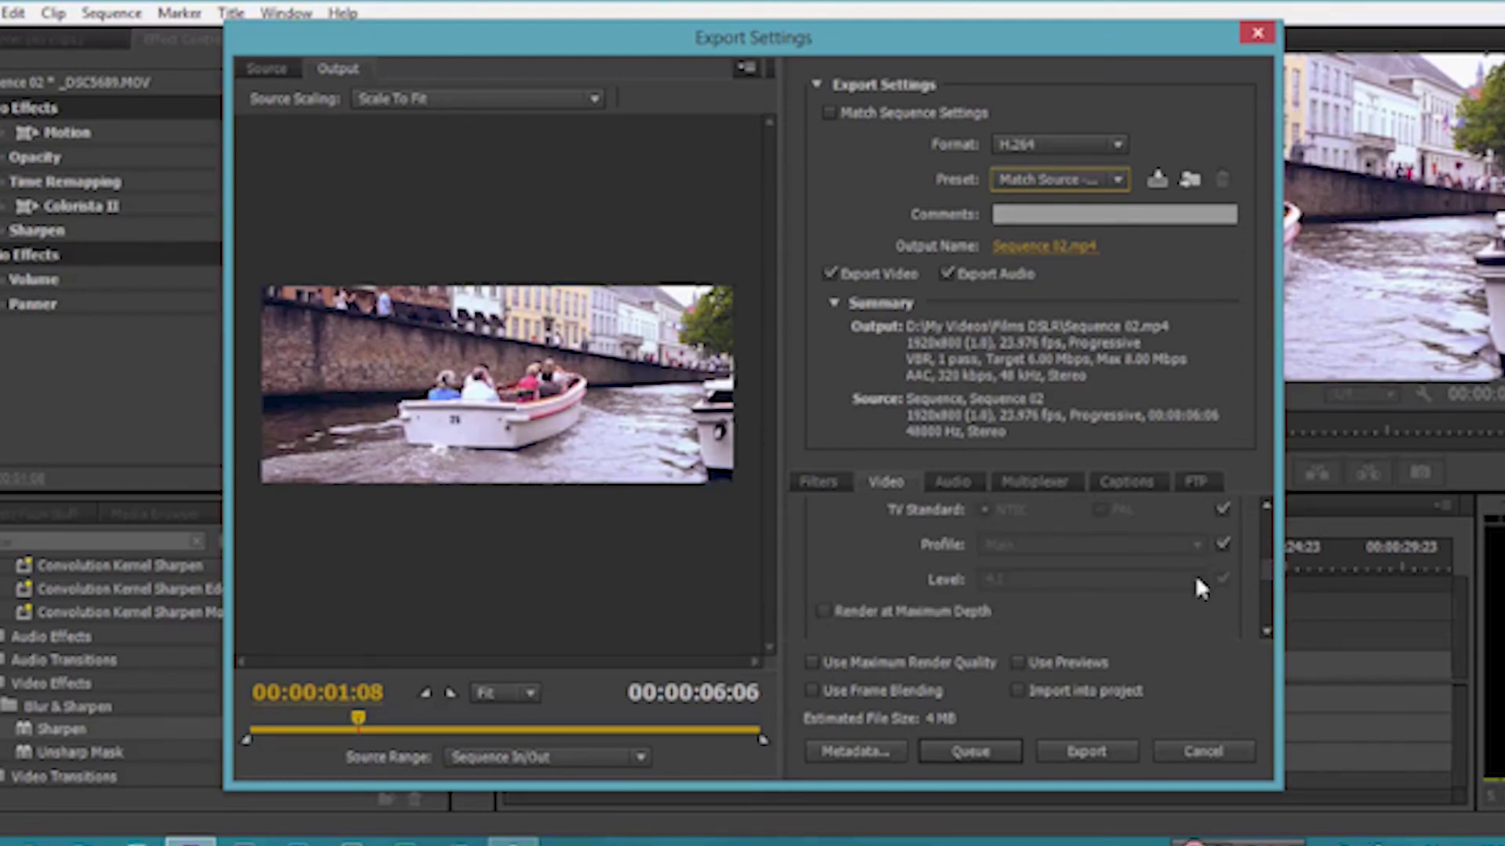
pyautogui.moveTo(1265, 578)
pyautogui.mouseDown()
pyautogui.moveTo(1267, 599)
pyautogui.moveTo(1265, 548)
pyautogui.moveTo(1271, 602)
pyautogui.mouseUp()
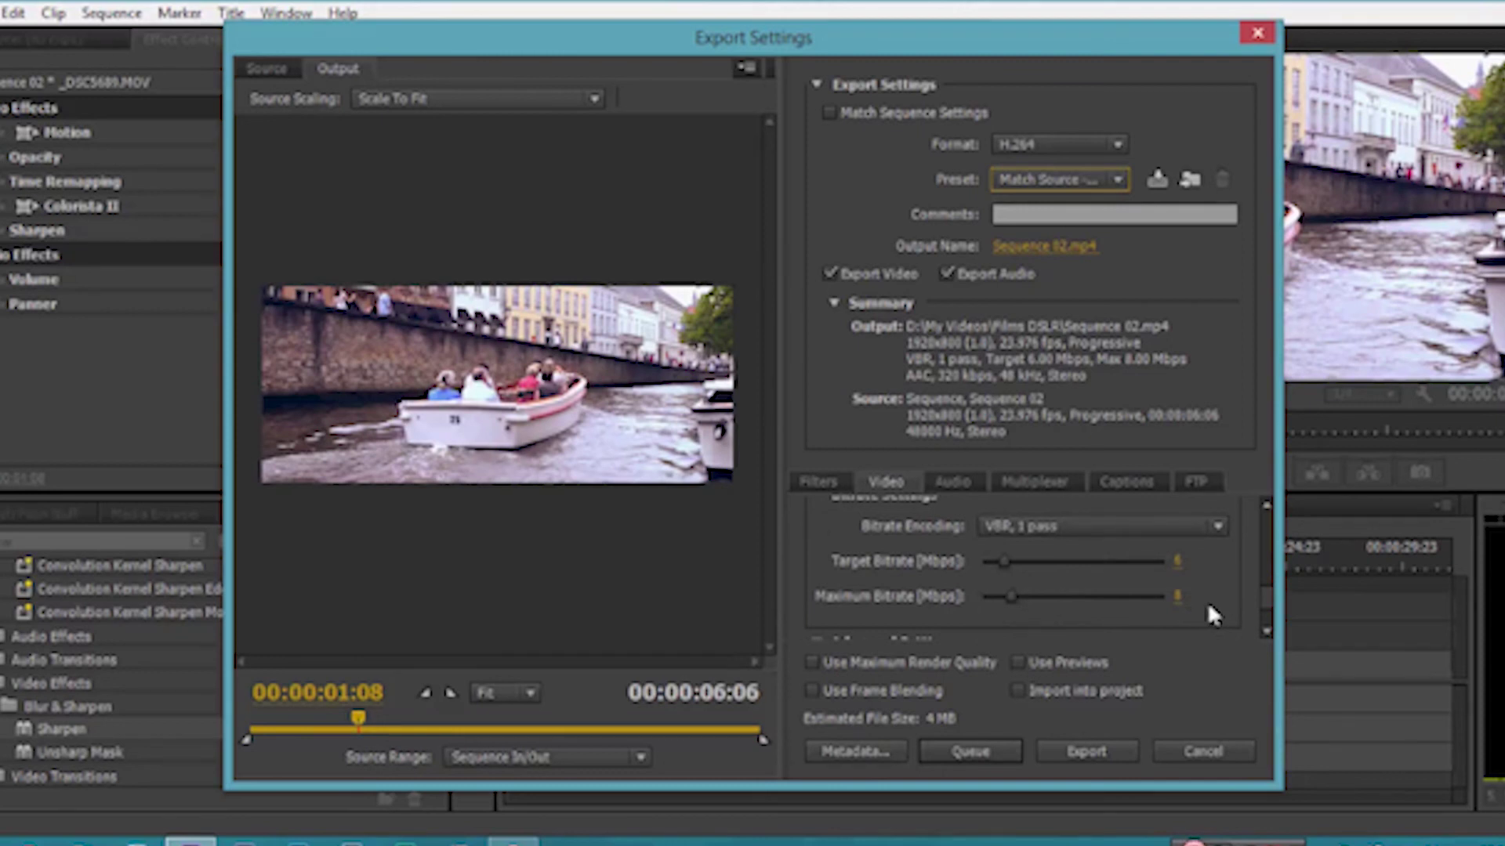
pyautogui.click(1178, 566)
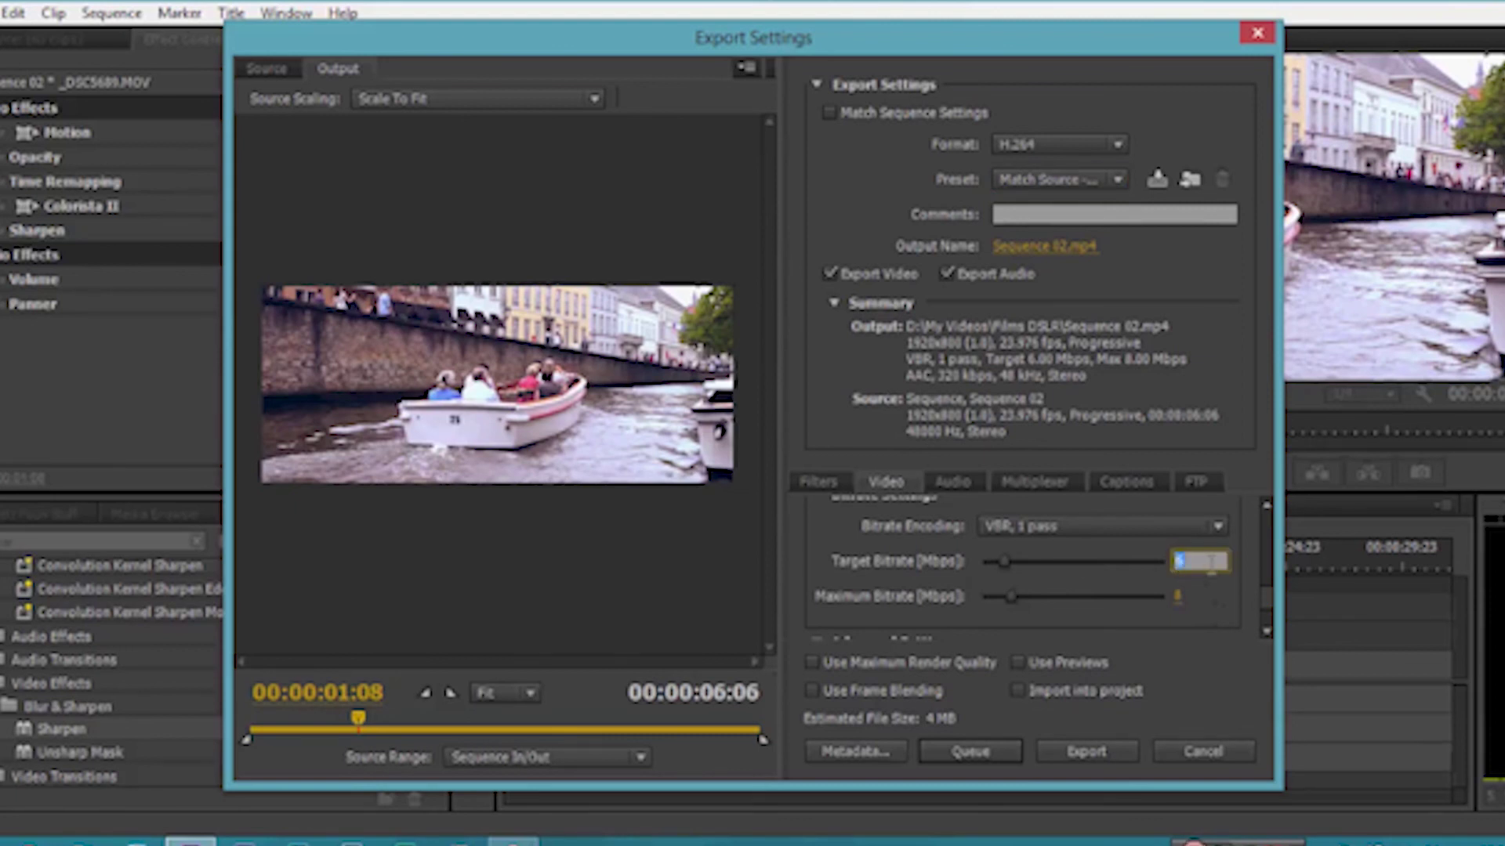
pyautogui.write('20')
pyautogui.press('Return')
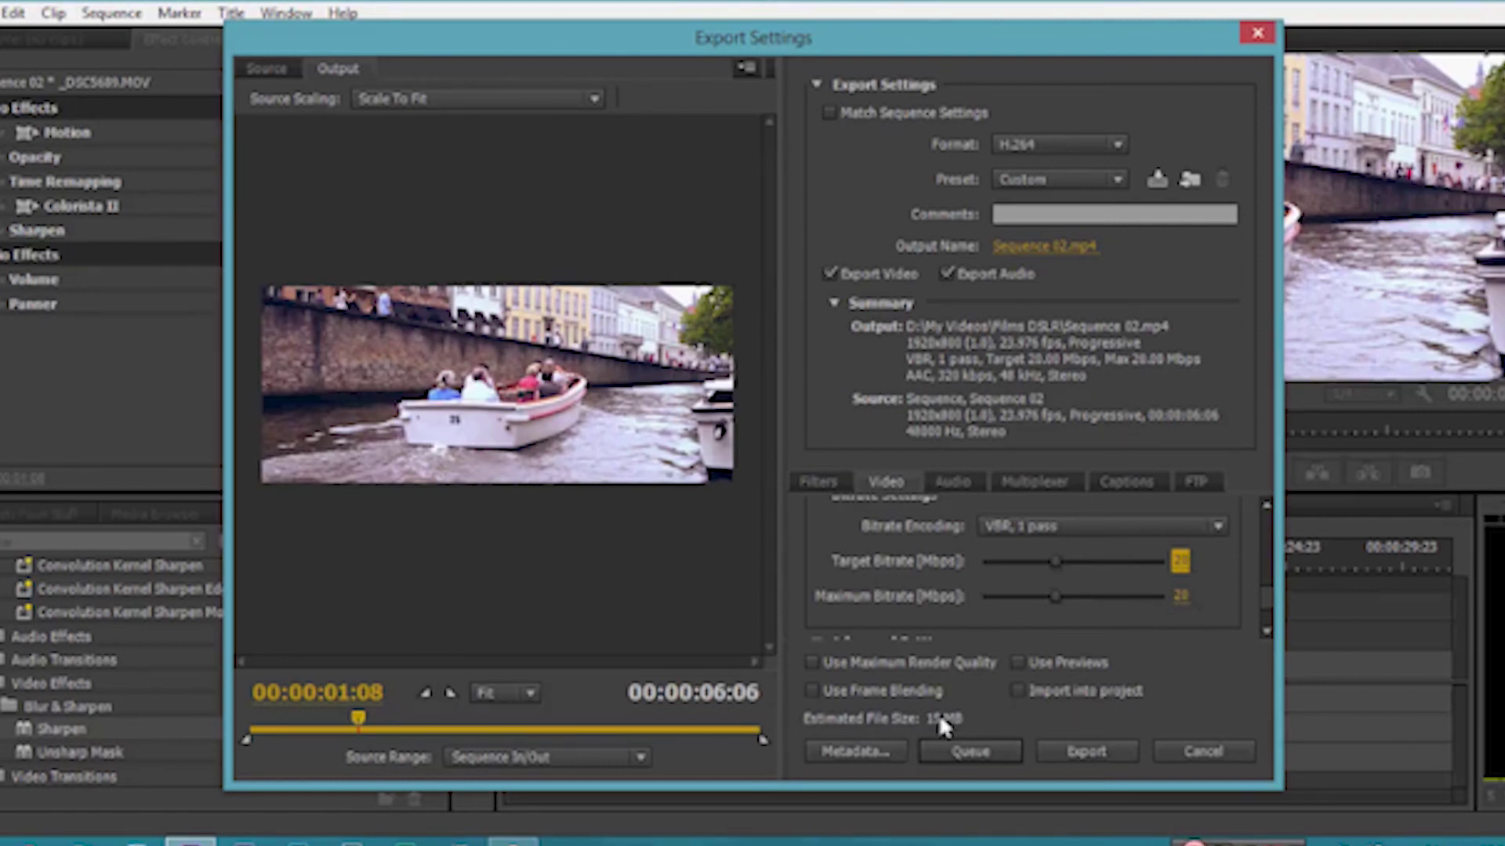
# Set both the target bitrate and the maximum bitrate of the export to 5 Mbps
pyautogui.click(1179, 561)
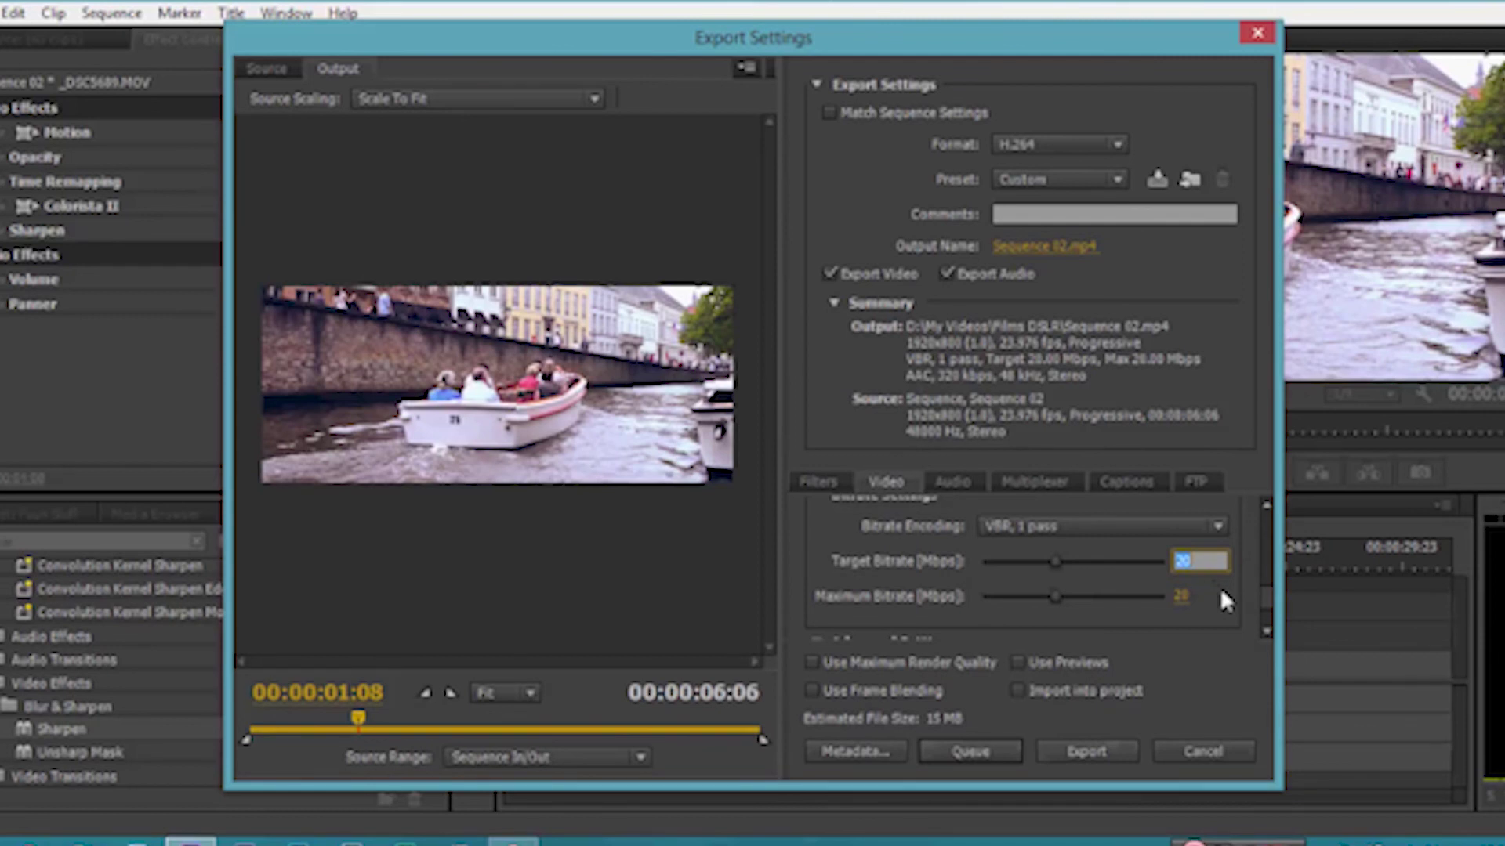
pyautogui.write('5')
pyautogui.press('Return')
pyautogui.click(1179, 596)
pyautogui.write('5')
pyautogui.press('Return')
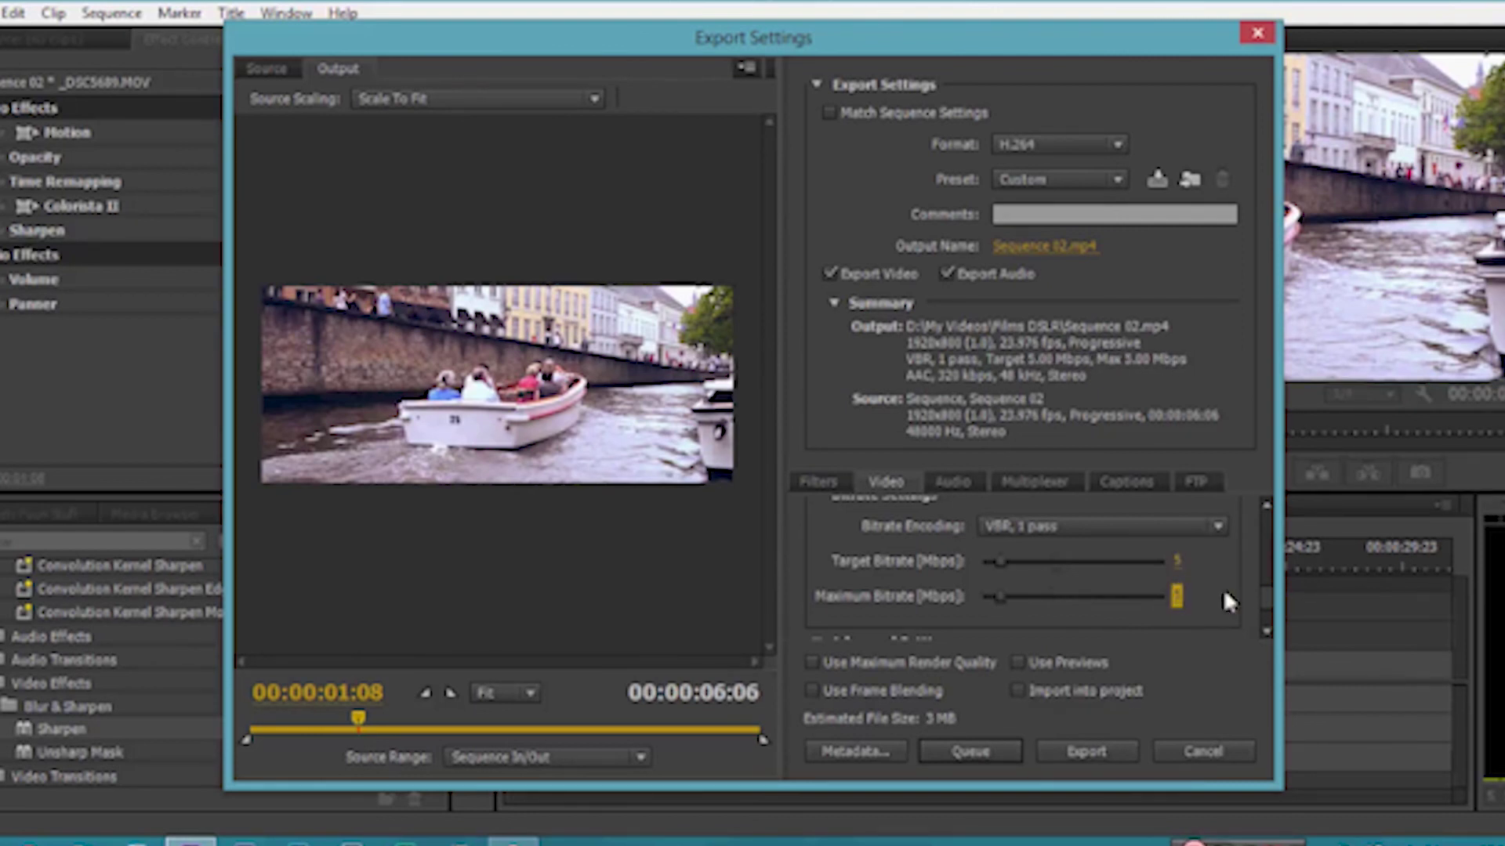